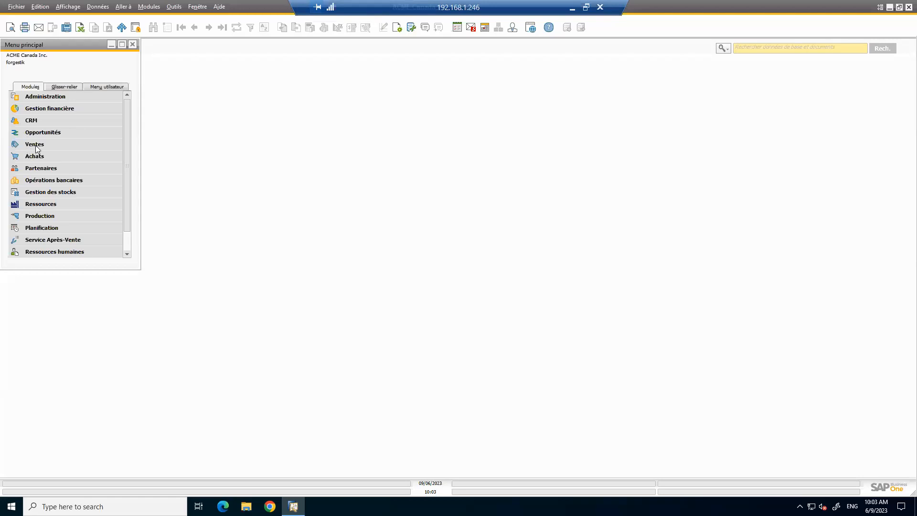
# - Open the customer invoice form (Facture client) from the Ventes module and browse through the existing invoice records
pyautogui.click(36, 145)
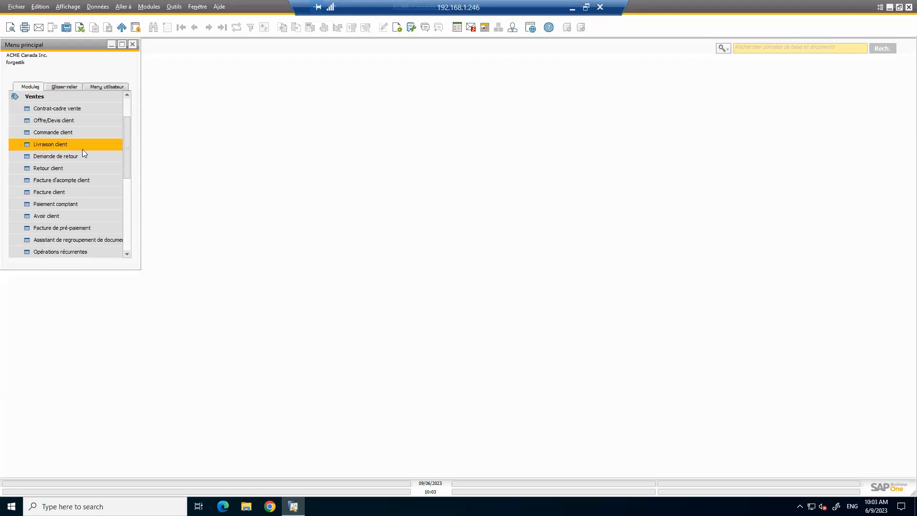
pyautogui.scroll(2, 128, 107)
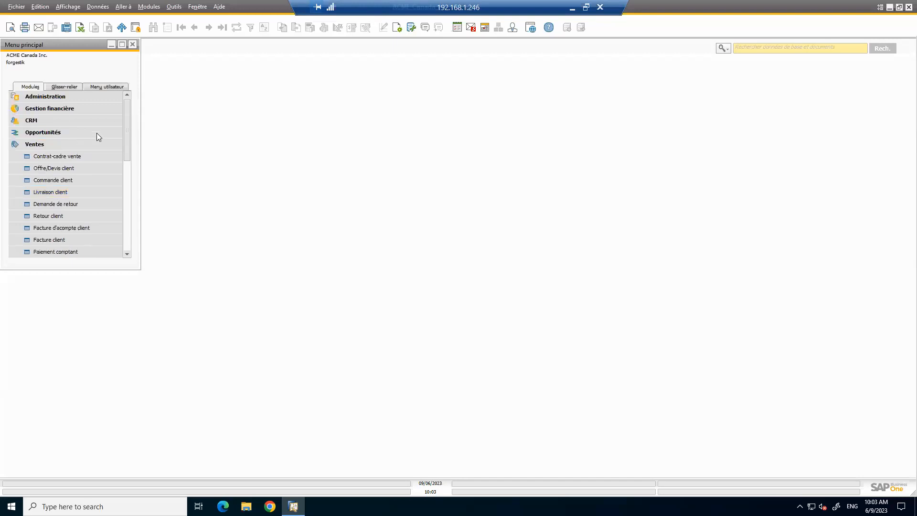
pyautogui.click(72, 239)
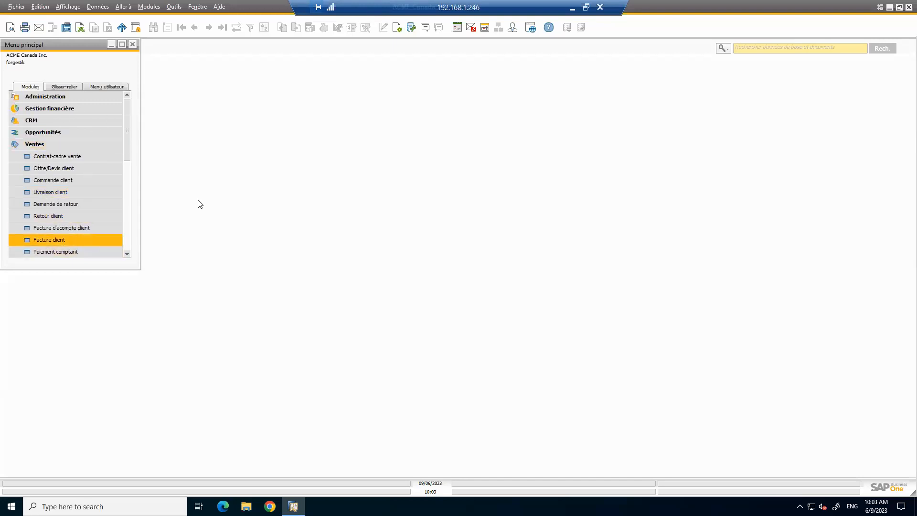
pyautogui.click(196, 31)
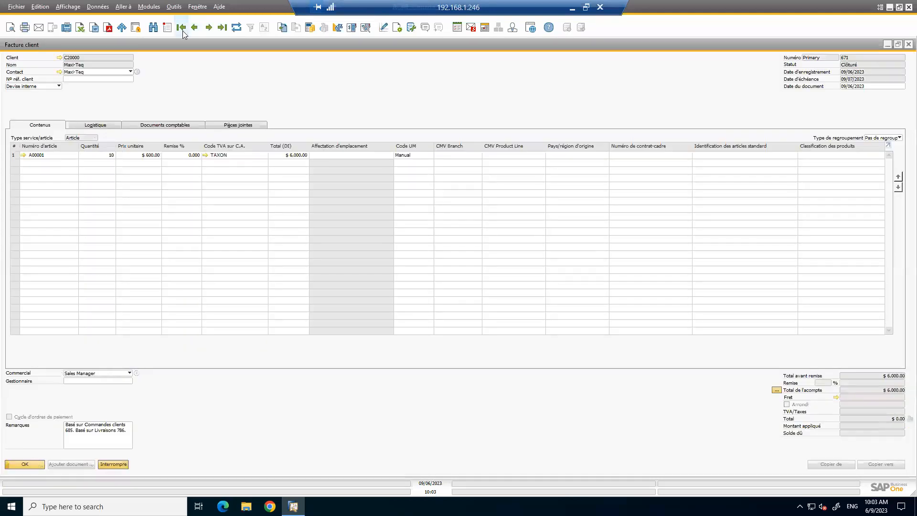
pyautogui.click(209, 29)
pyautogui.click(208, 30)
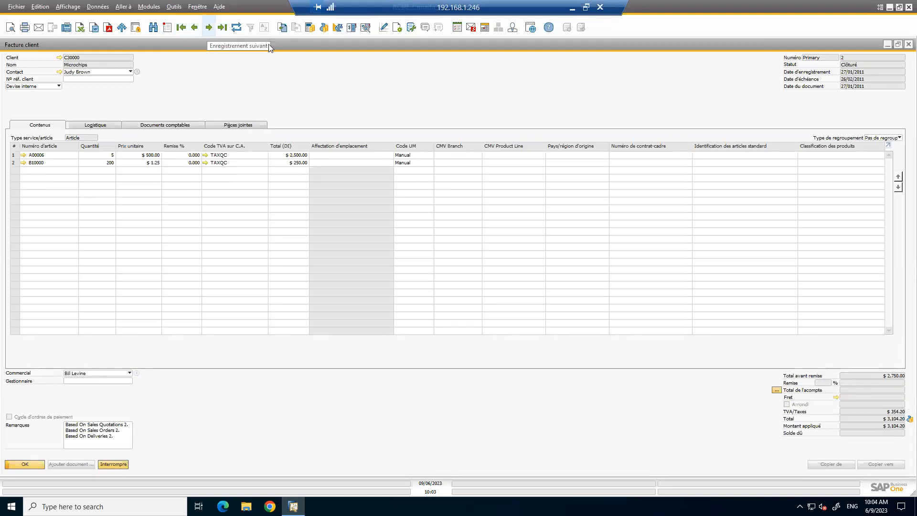
# - Search for customer invoices with the status En attente and open the Microchips invoice dated 11/05/2023
pyautogui.click(153, 28)
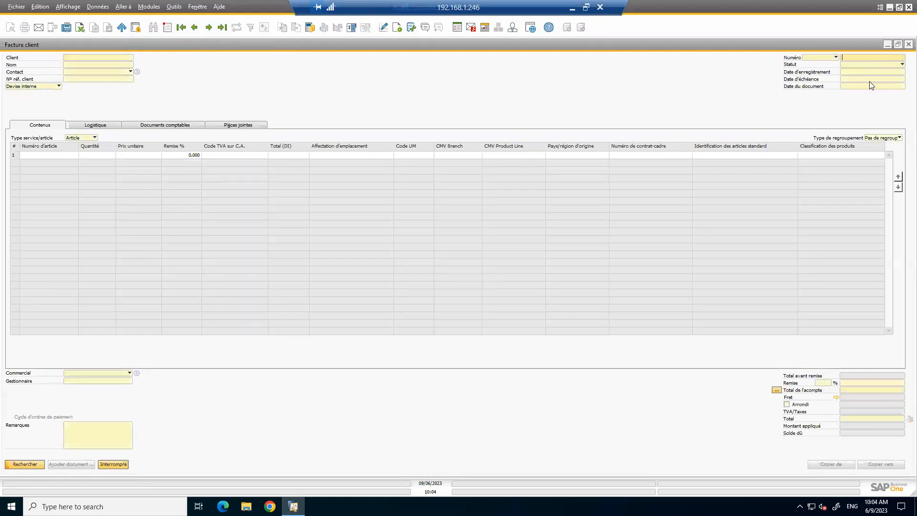
pyautogui.click(869, 81)
pyautogui.click(16, 466)
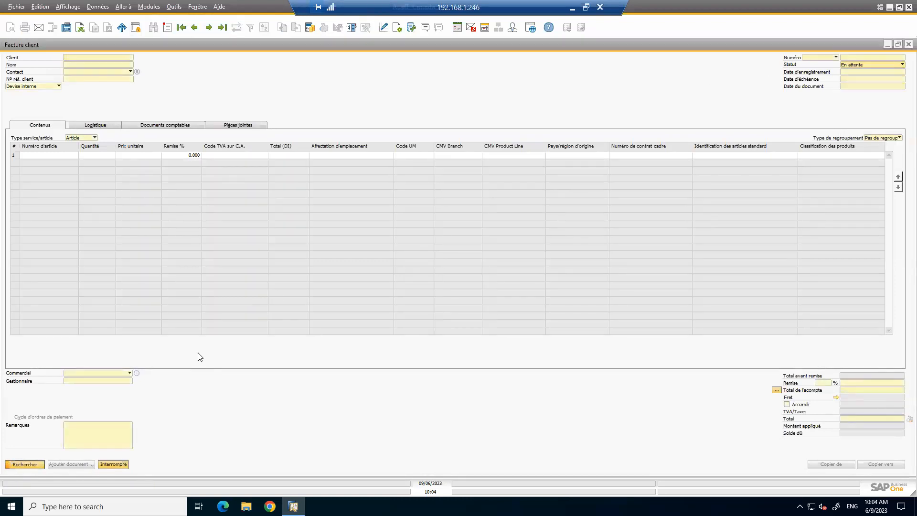
pyautogui.moveTo(573, 240); pyautogui.dragTo(574, 291)
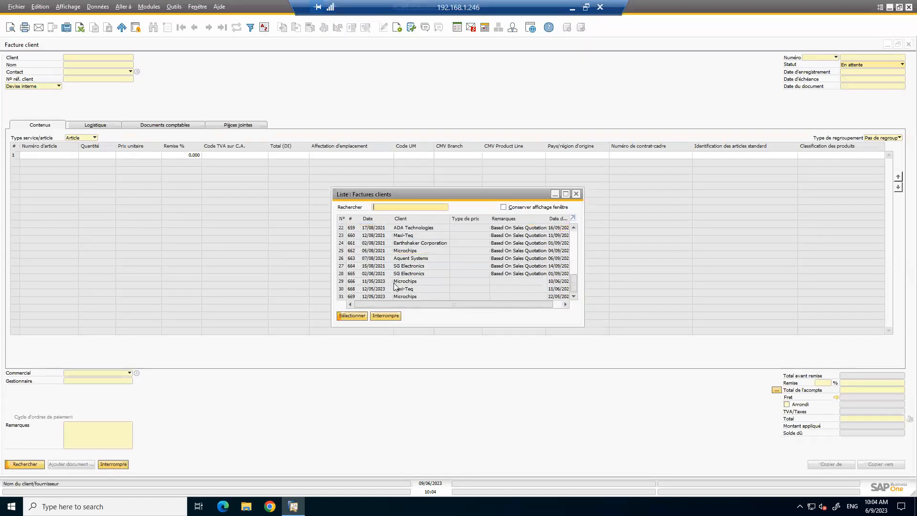
pyautogui.doubleClick(395, 286)
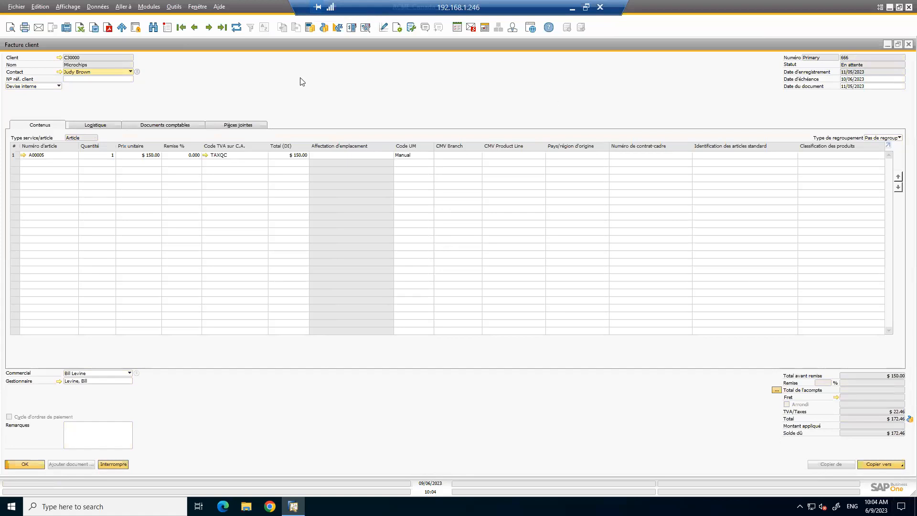
# - Copy the open invoice into a customer credit memo (Avoir client), then close the draft without adding it
pyautogui.click(883, 464)
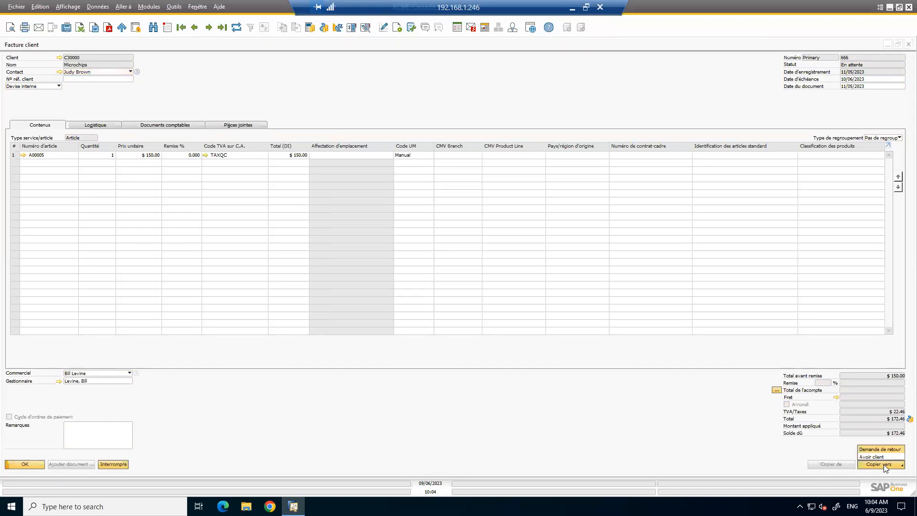
pyautogui.click(880, 457)
pyautogui.click(96, 155)
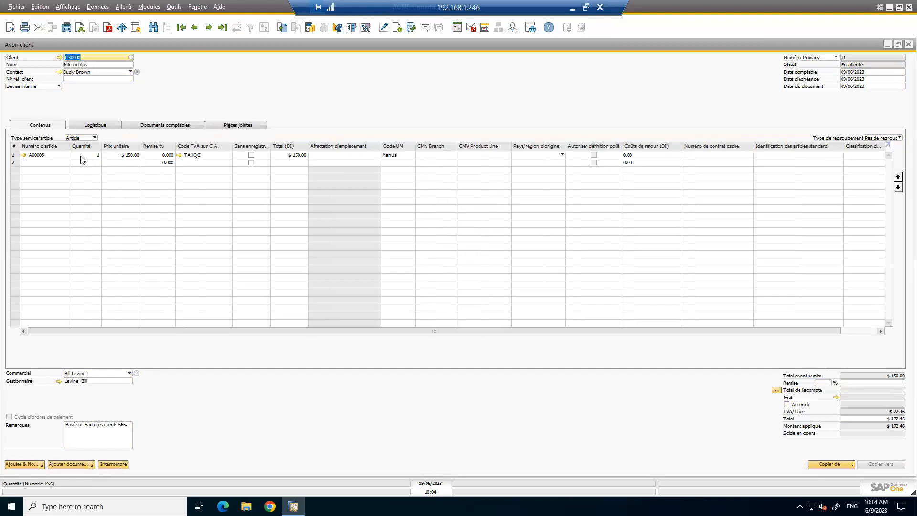
pyautogui.click(908, 44)
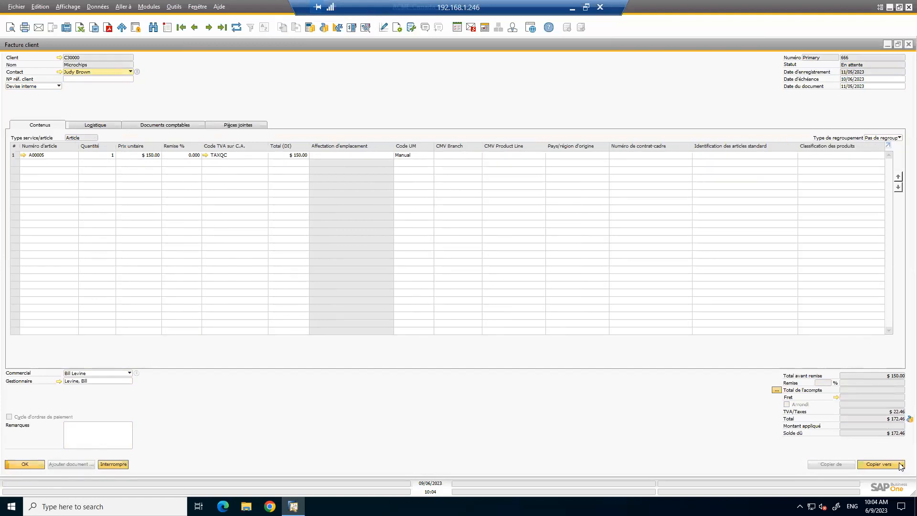
pyautogui.click(899, 465)
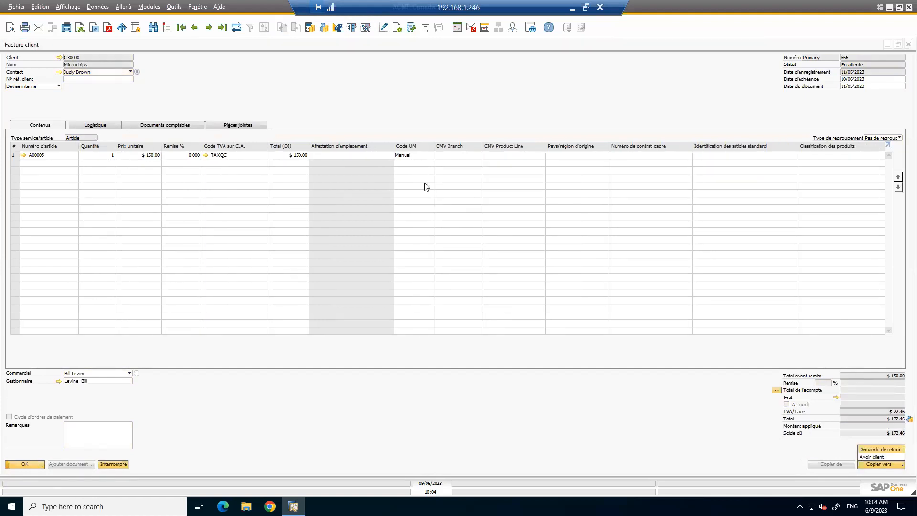
pyautogui.click(371, 114)
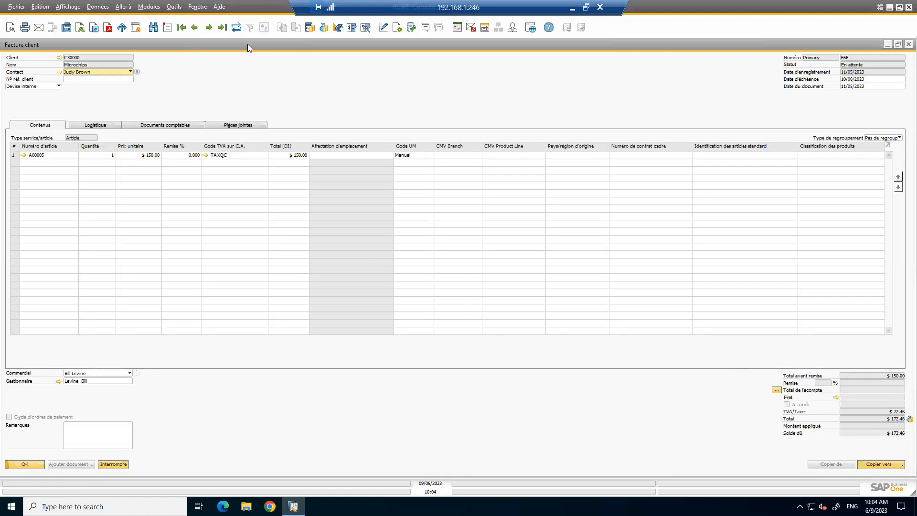
# - Create a blank customer credit memo (Avoir client) and fill in the customer code for Microchips
pyautogui.click(153, 7)
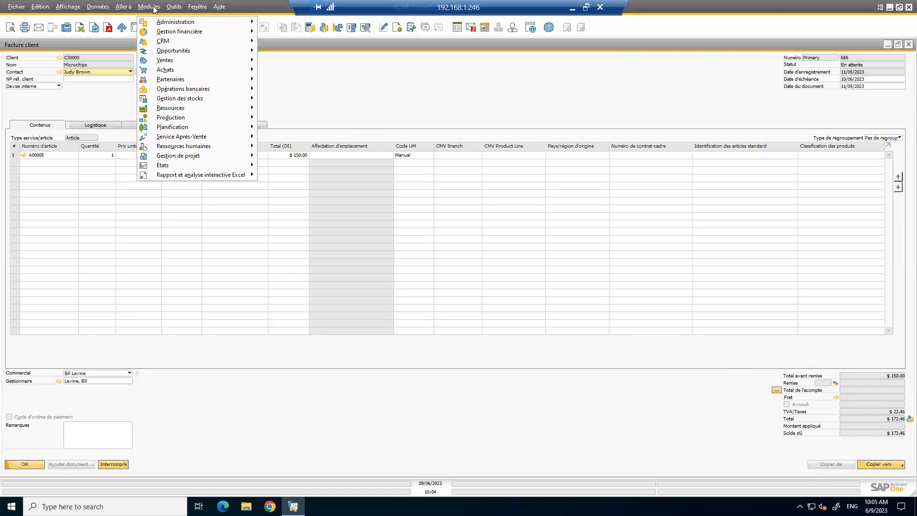
pyautogui.moveTo(206, 83)
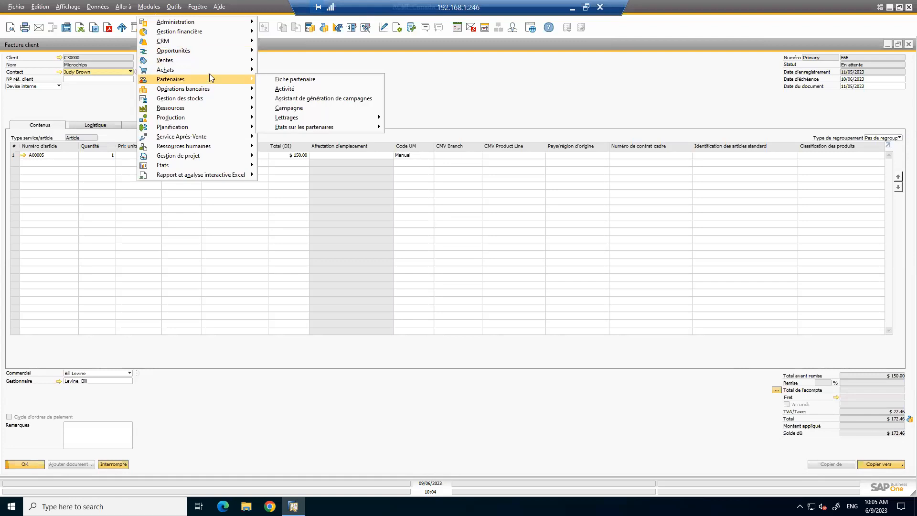
pyautogui.moveTo(239, 64)
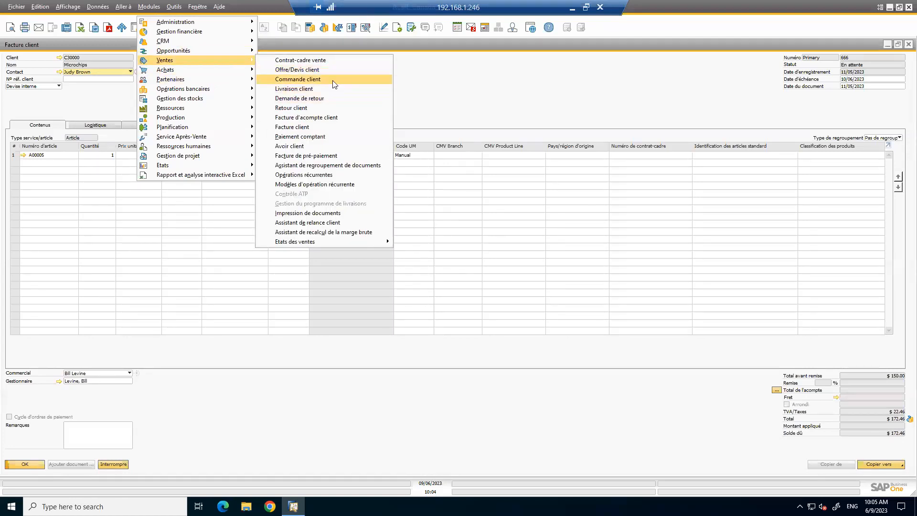
pyautogui.click(329, 147)
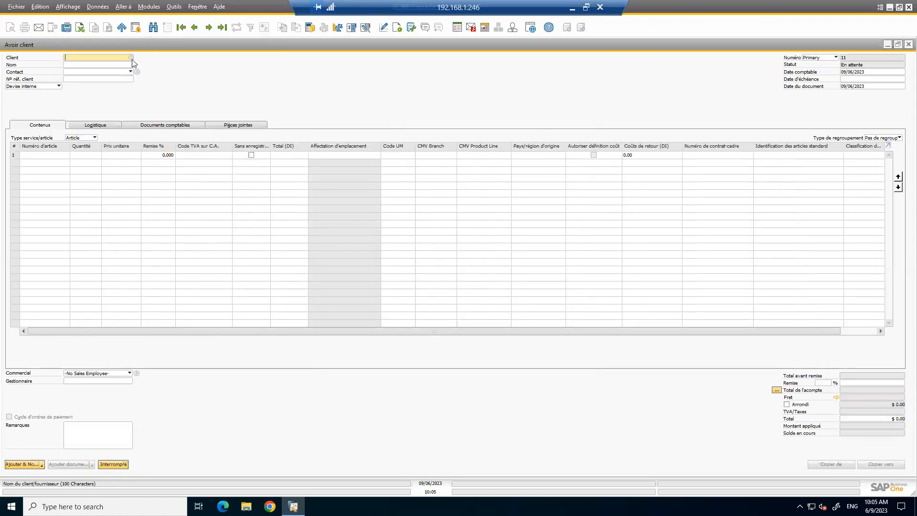
pyautogui.moveTo(148, 43); pyautogui.dragTo(166, 69)
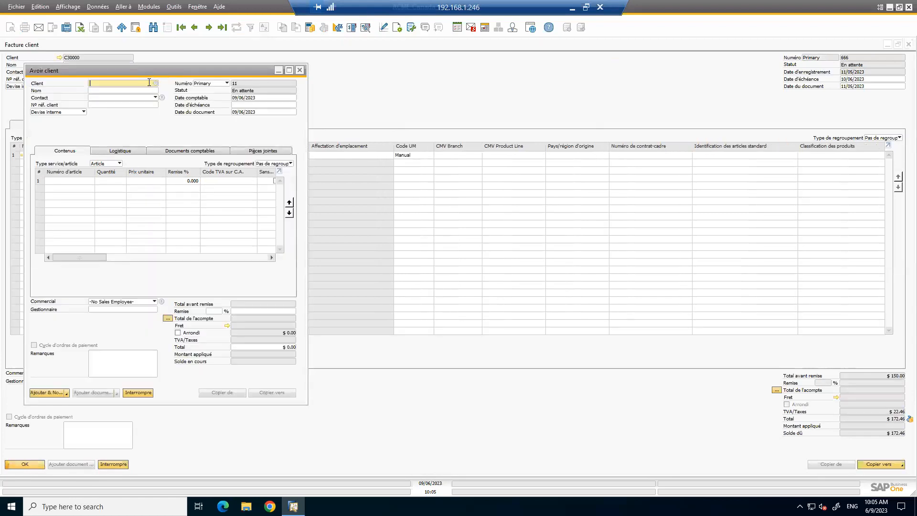
pyautogui.write('C30000')
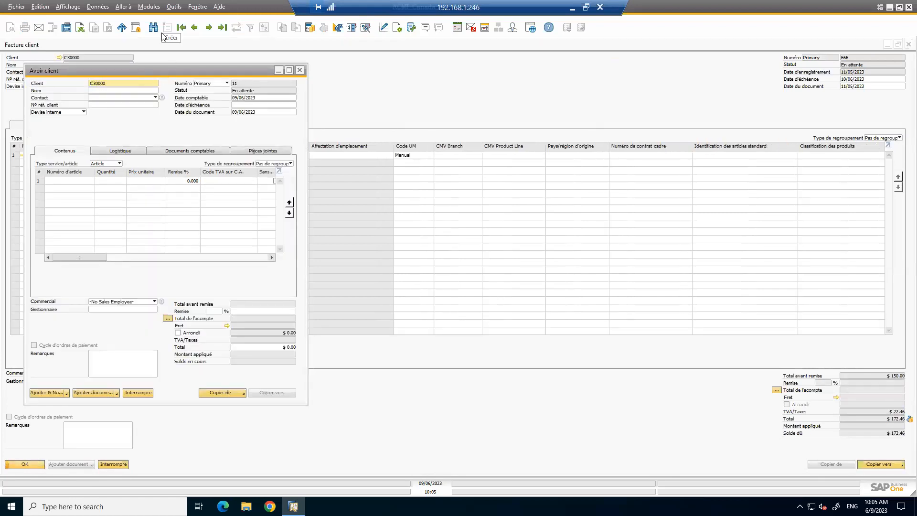
pyautogui.press('Tab')
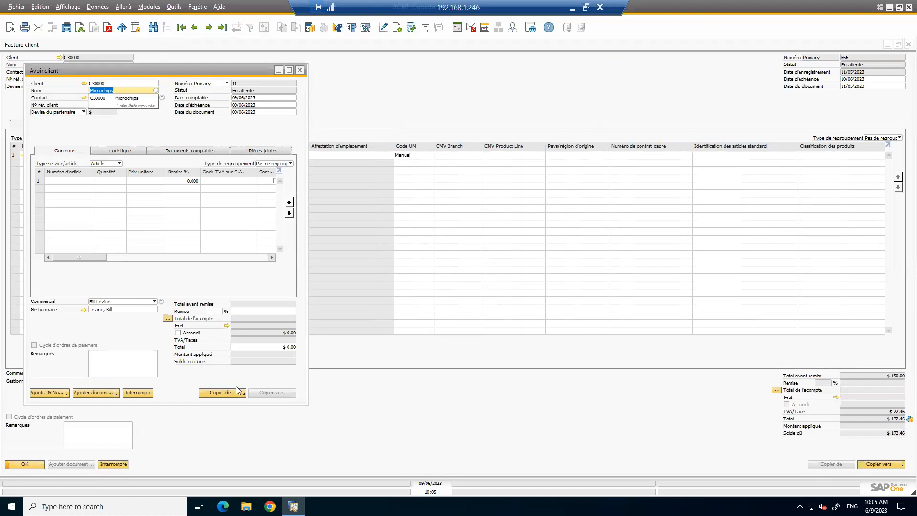
# - Examine the Microchips customer invoices available to copy into the credit memo and close the list without choosing one
pyautogui.click(242, 392)
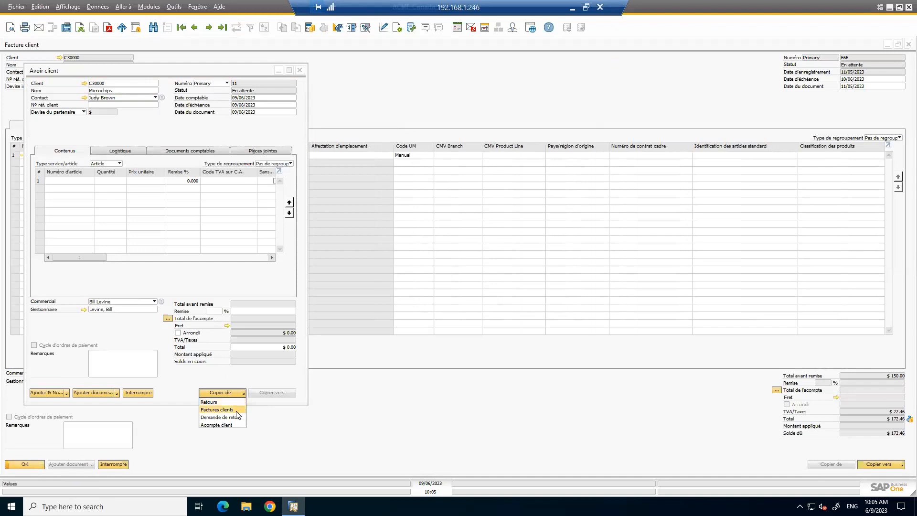
pyautogui.click(236, 410)
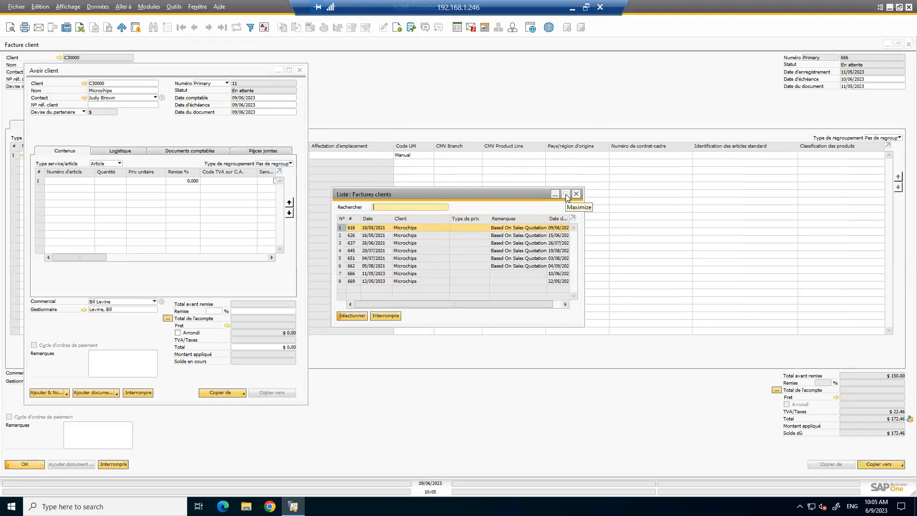
pyautogui.click(358, 276)
pyautogui.click(355, 228)
pyautogui.click(358, 235)
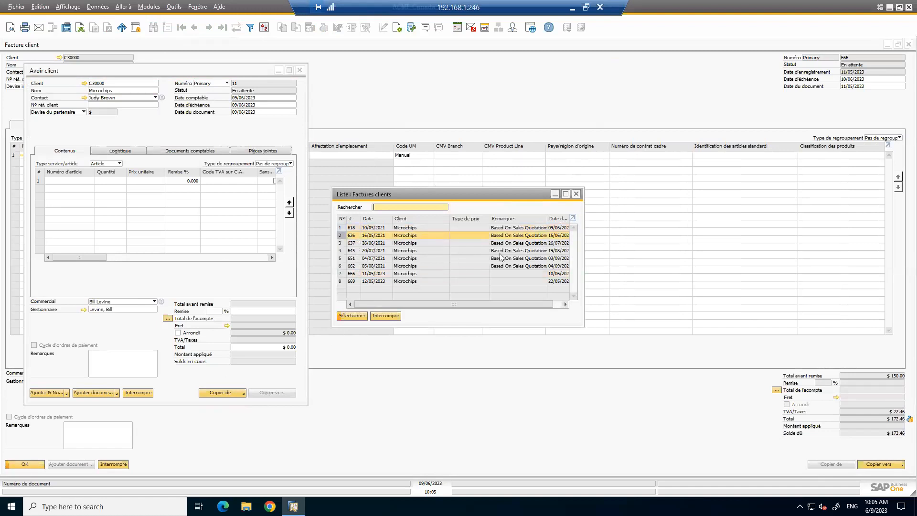
pyautogui.click(342, 258)
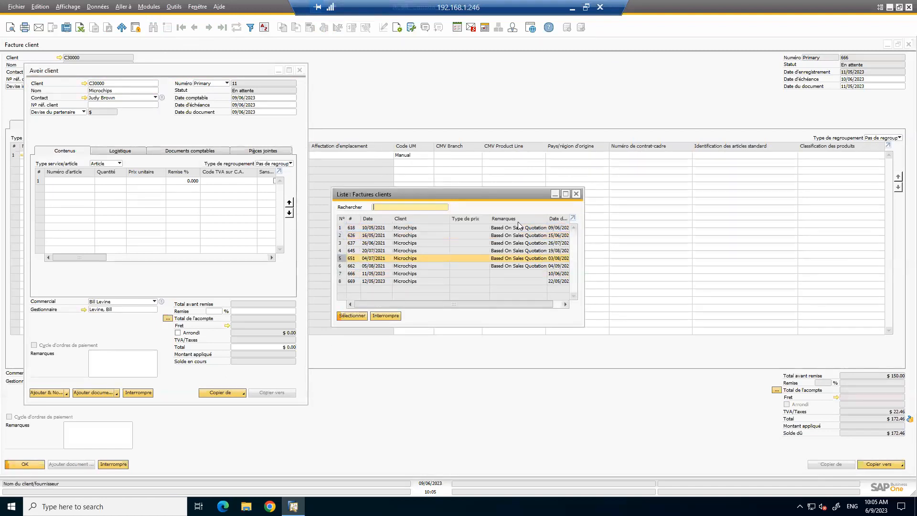
pyautogui.click(565, 193)
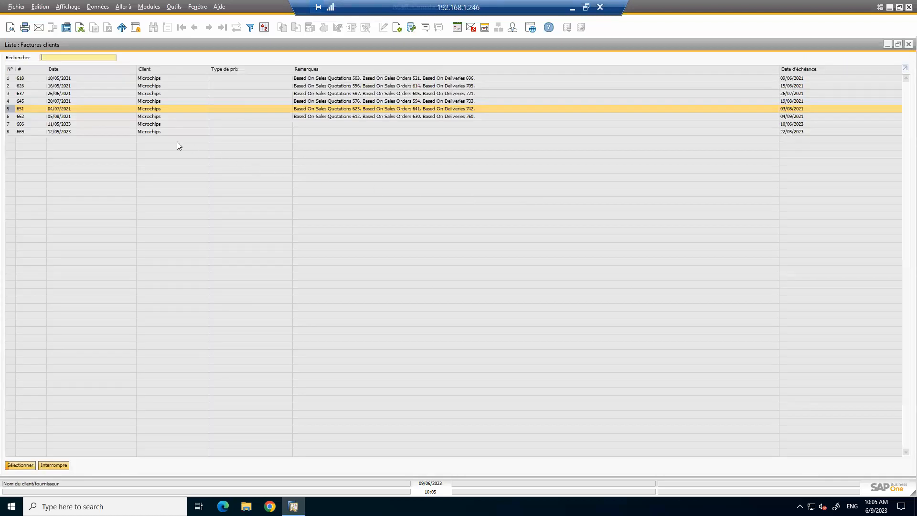
pyautogui.click(13, 124)
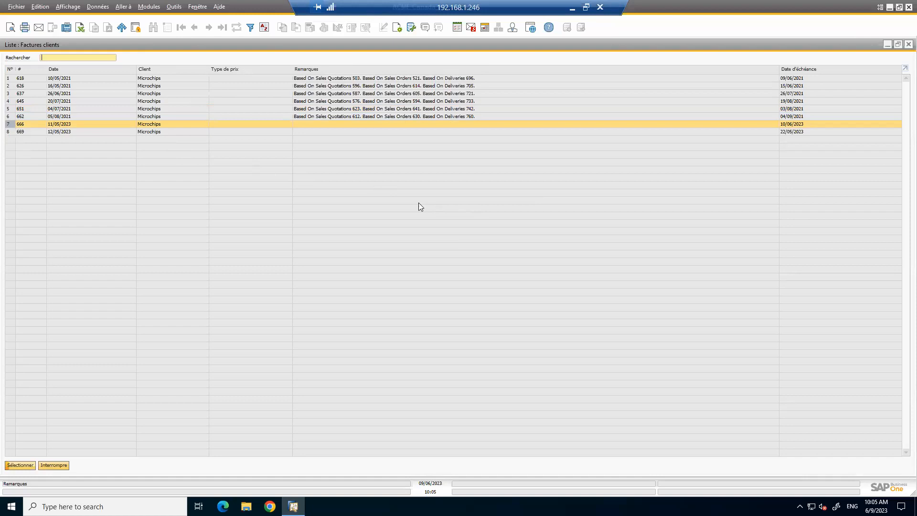
pyautogui.click(45, 465)
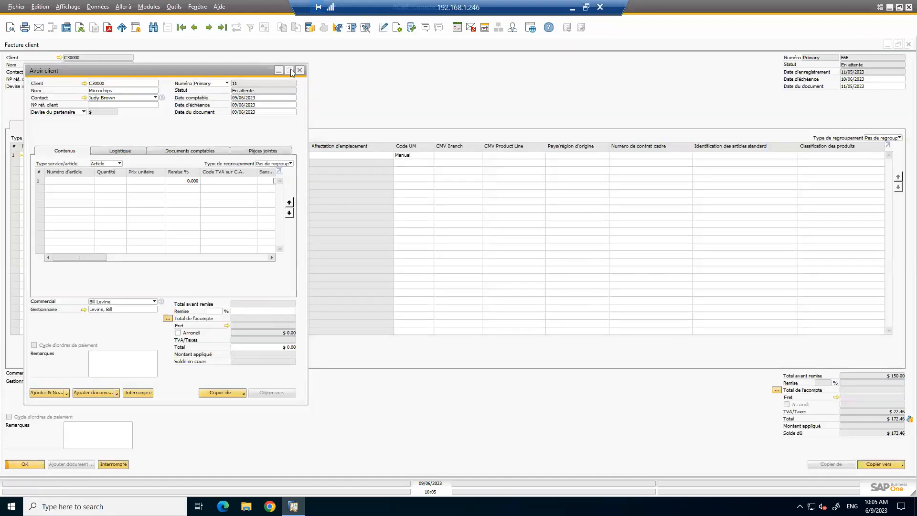
# - Maximize the credit memo and choose the Microchips customer invoice dated 04/07/2021 as its source document
pyautogui.click(290, 70)
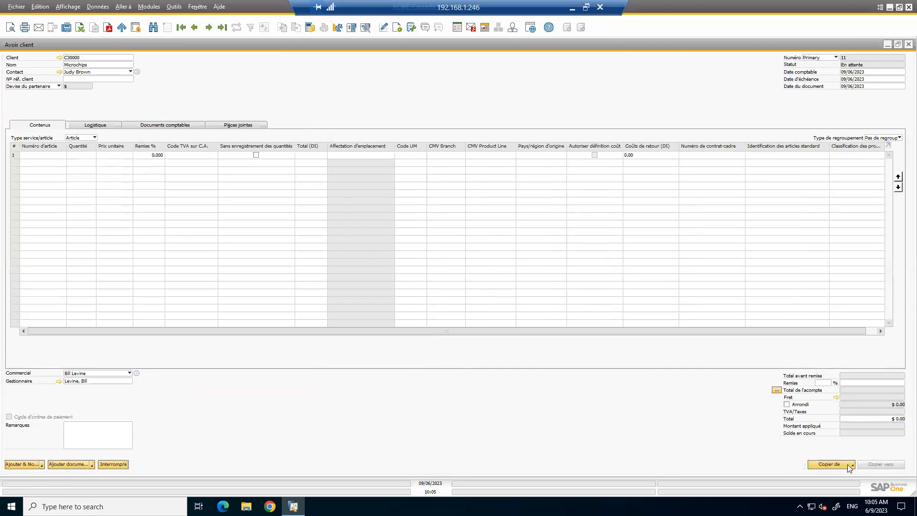
pyautogui.click(849, 467)
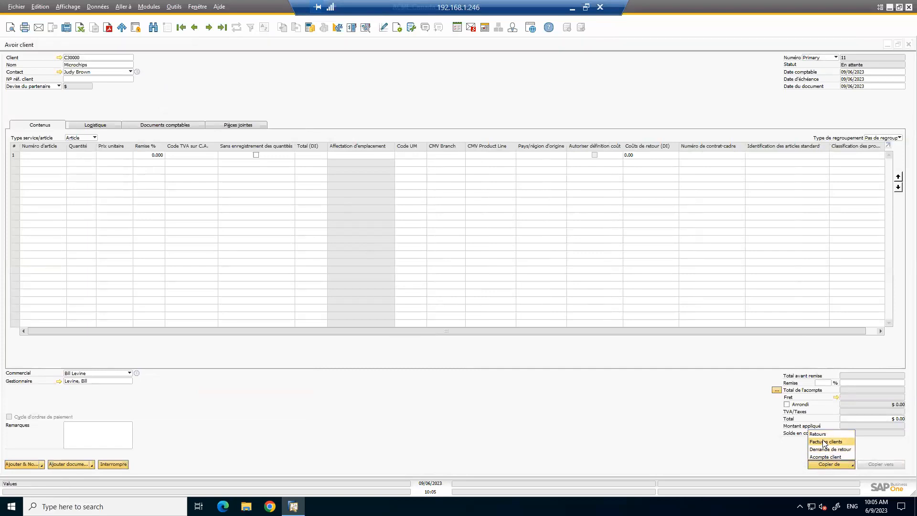
pyautogui.click(824, 441)
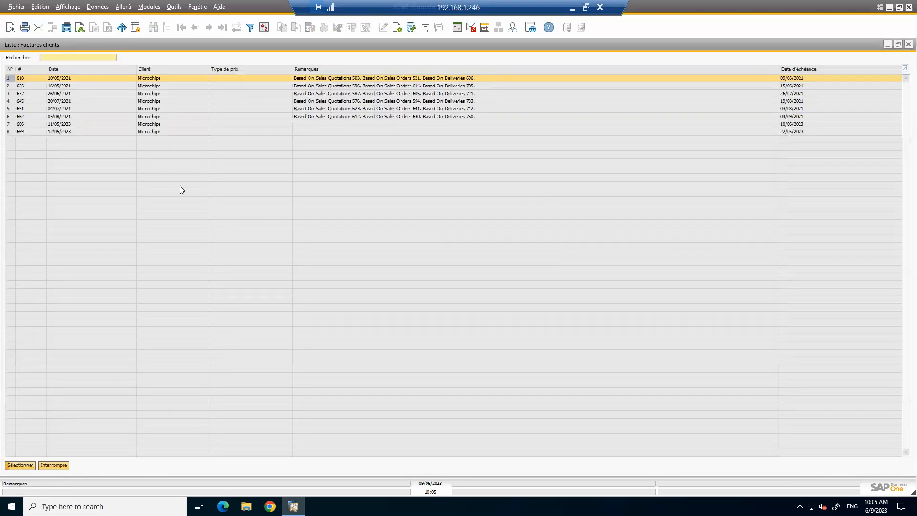
pyautogui.click(133, 130)
pyautogui.click(145, 109)
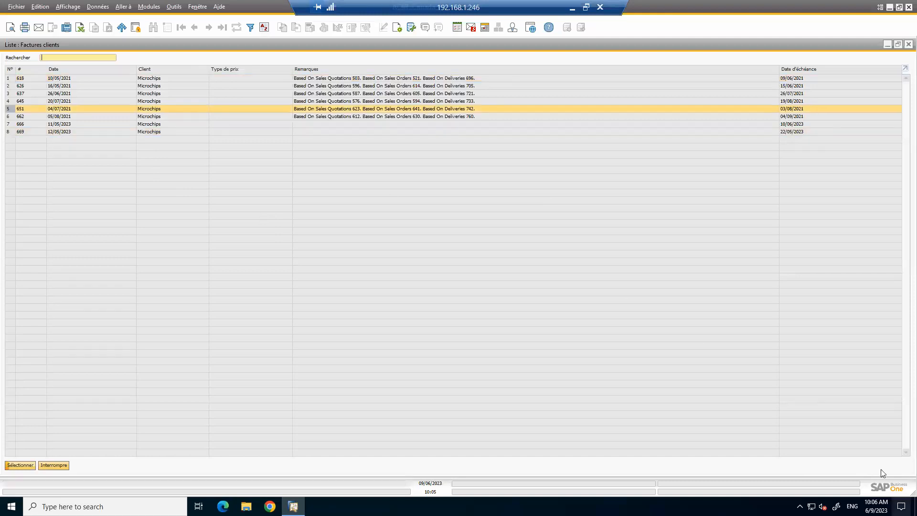
pyautogui.click(26, 465)
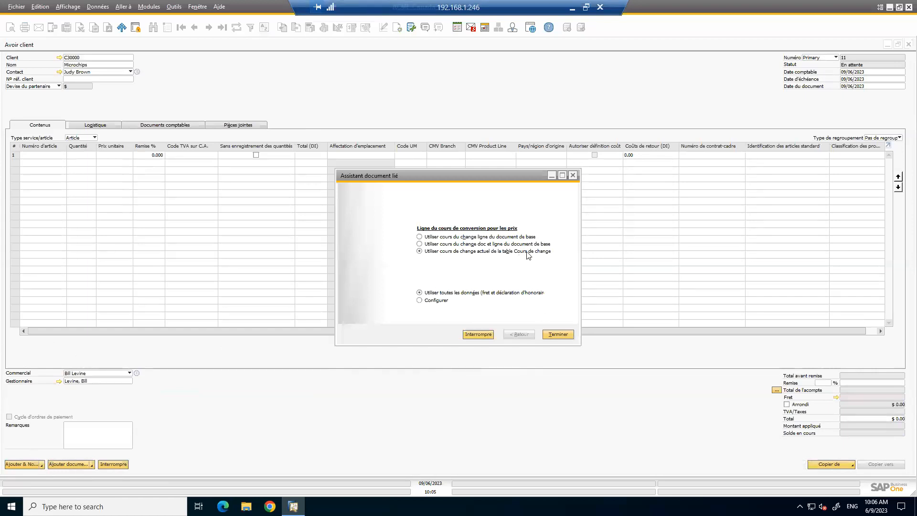
# - Configure the copy from the Microchips invoice so that only item LM4029D goes into the customer credit memo
pyautogui.click(420, 301)
pyautogui.click(553, 334)
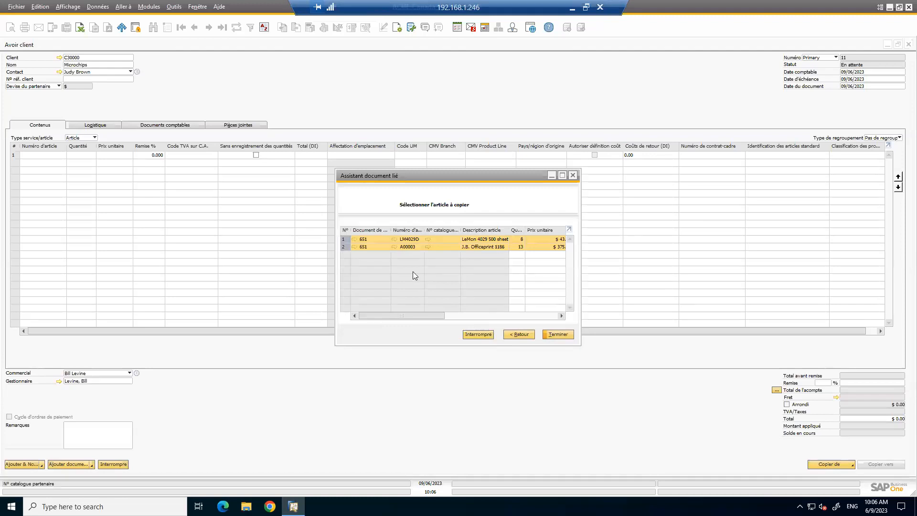
pyautogui.click(561, 176)
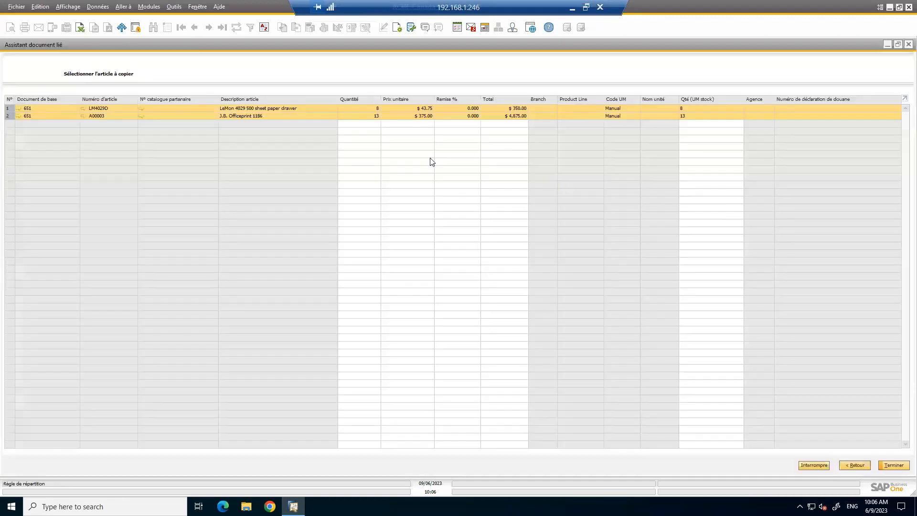
pyautogui.click(12, 109)
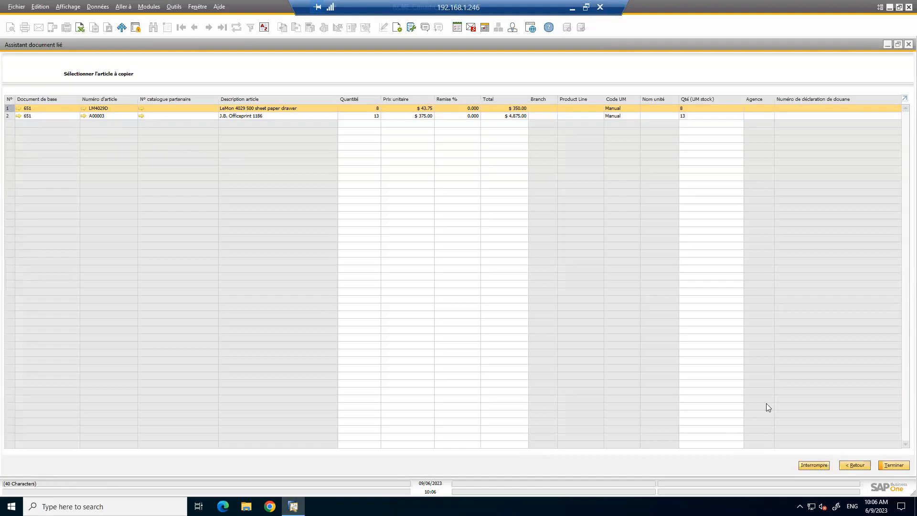
pyautogui.click(891, 467)
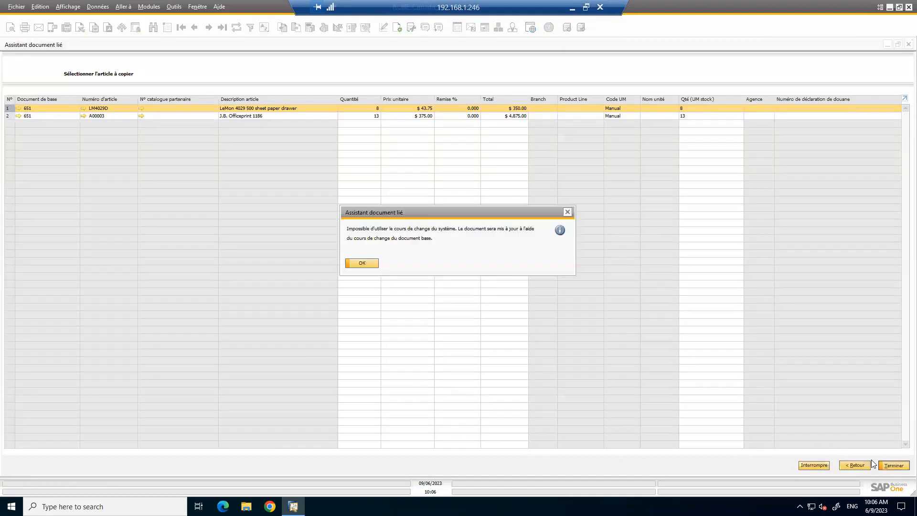
pyautogui.click(347, 264)
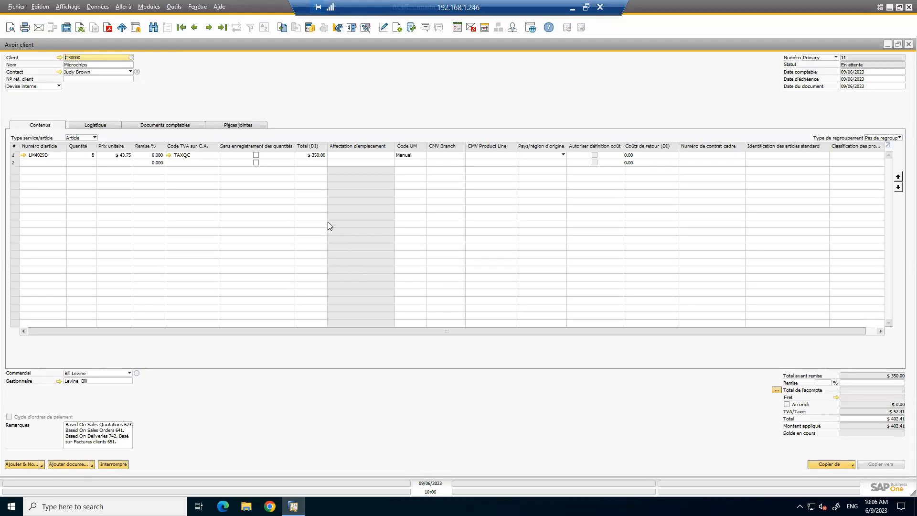
# - Check the returns (Retours) and return requests (Demande de retour) available as sources, then close the credit memo without adding it
pyautogui.click(840, 465)
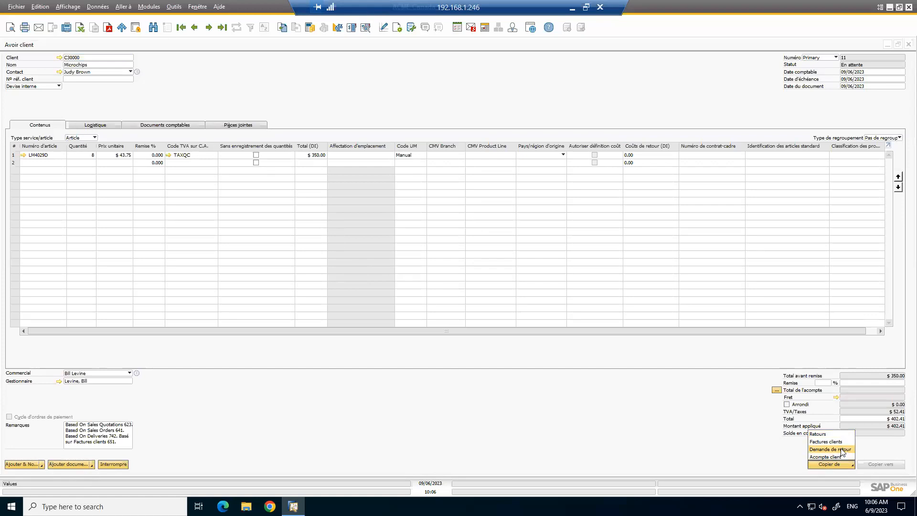
pyautogui.click(820, 433)
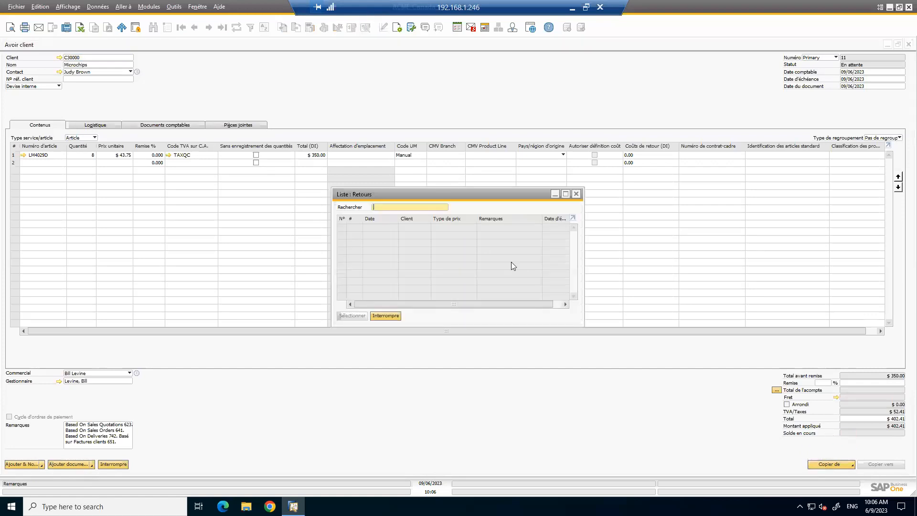
pyautogui.click(397, 315)
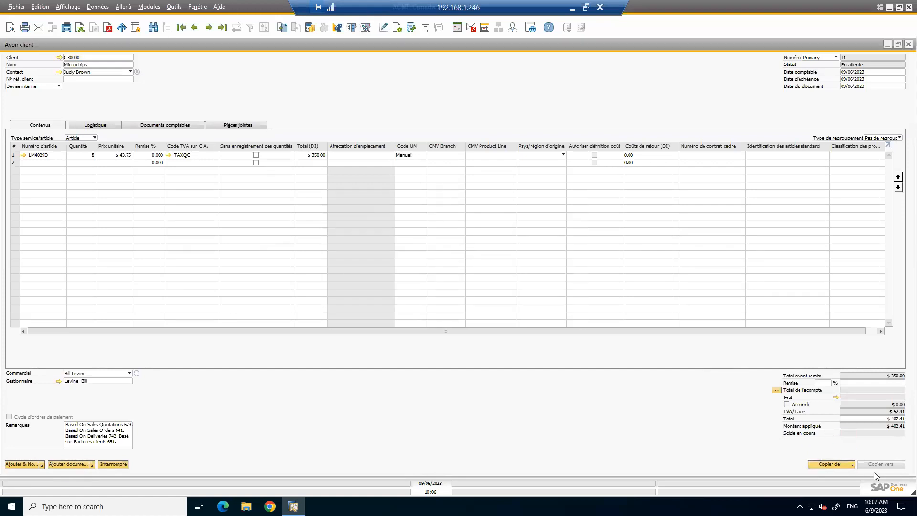
pyautogui.click(849, 465)
pyautogui.click(836, 451)
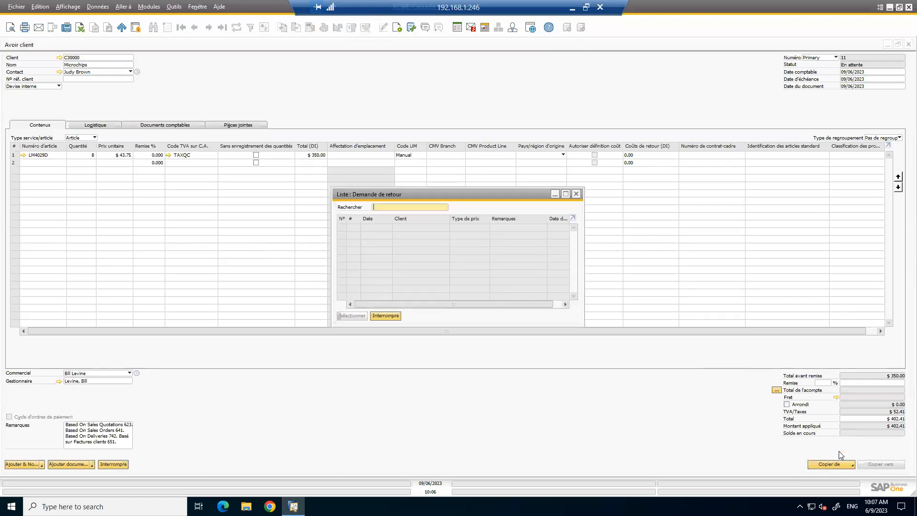
pyautogui.click(397, 316)
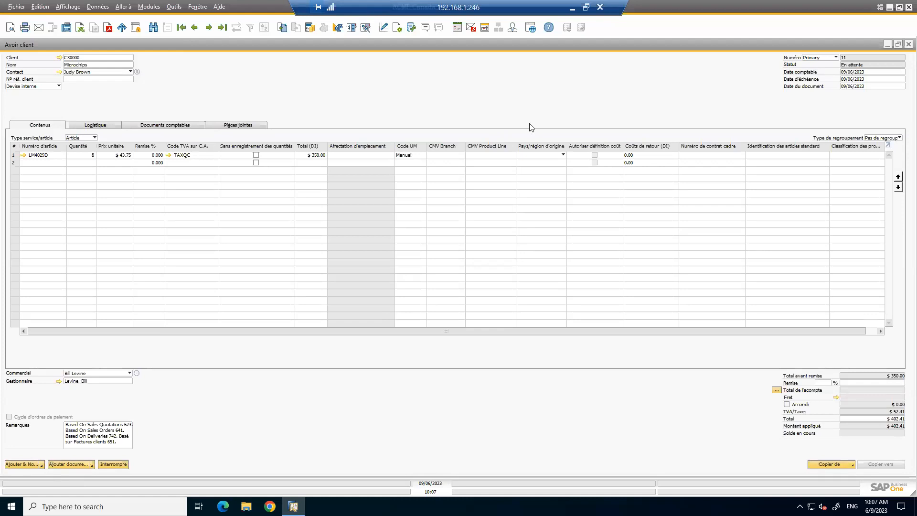
pyautogui.click(908, 44)
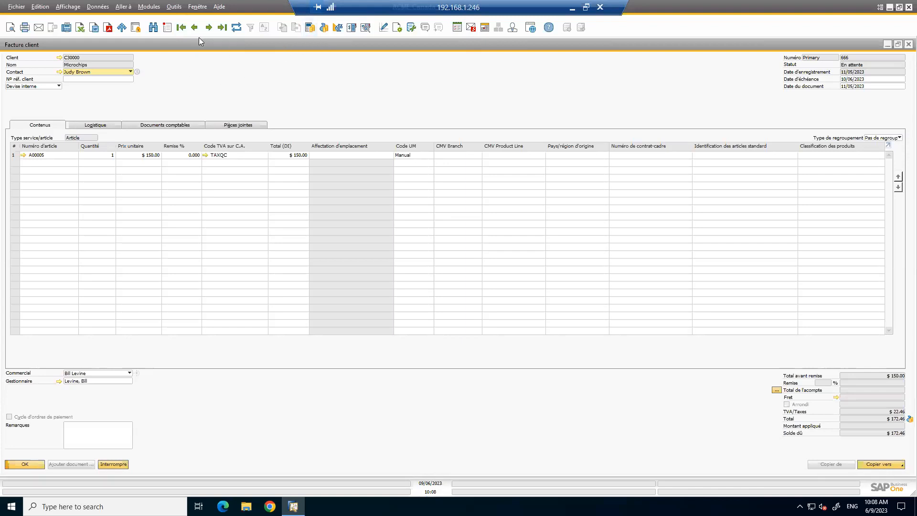
# - Start an incoming payment (Encaissement) for Microchips to view its open invoices, then close it without creating it
pyautogui.click(146, 10)
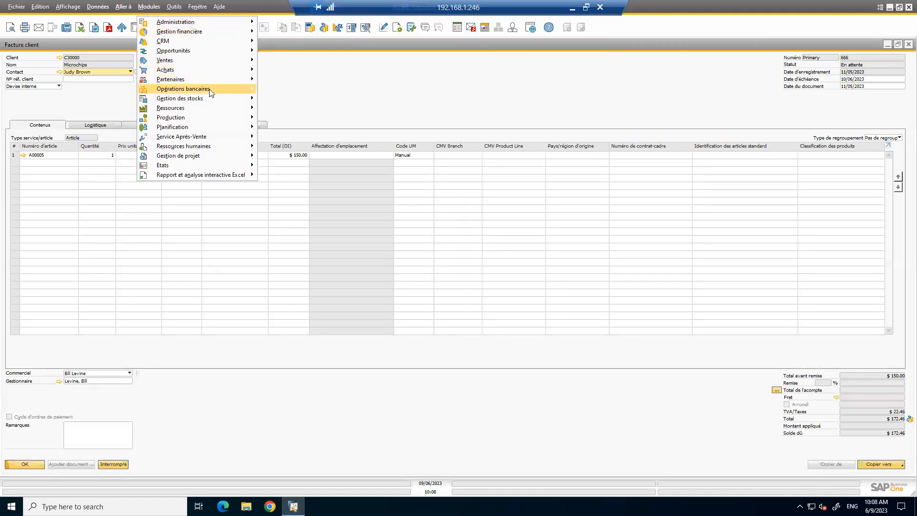
pyautogui.moveTo(211, 89)
pyautogui.moveTo(292, 91)
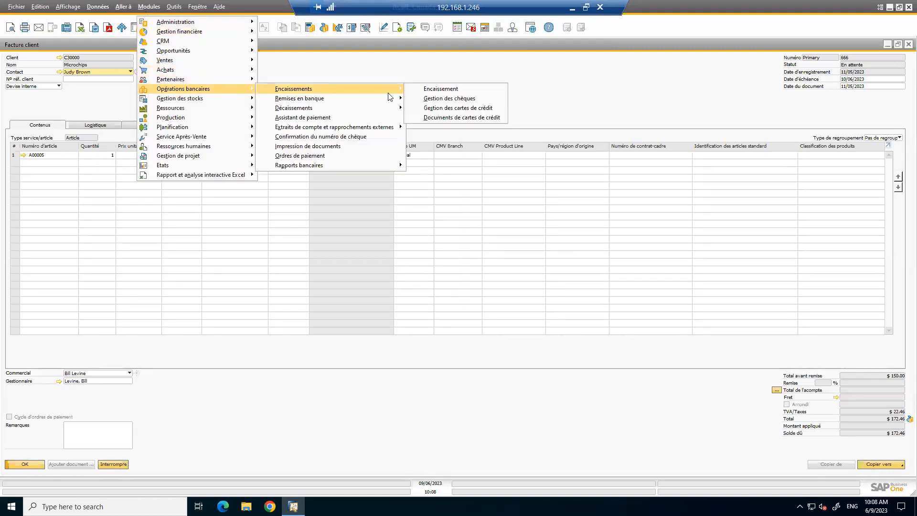
pyautogui.click(419, 92)
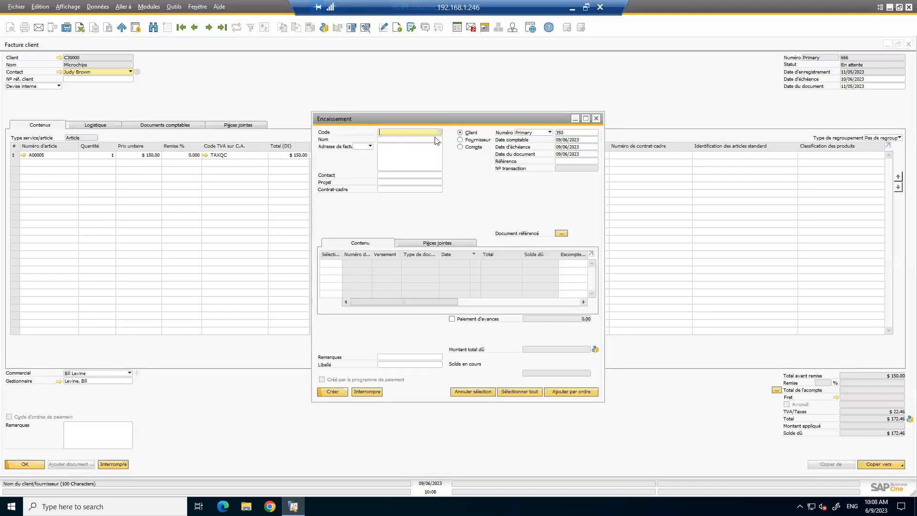
pyautogui.click(439, 133)
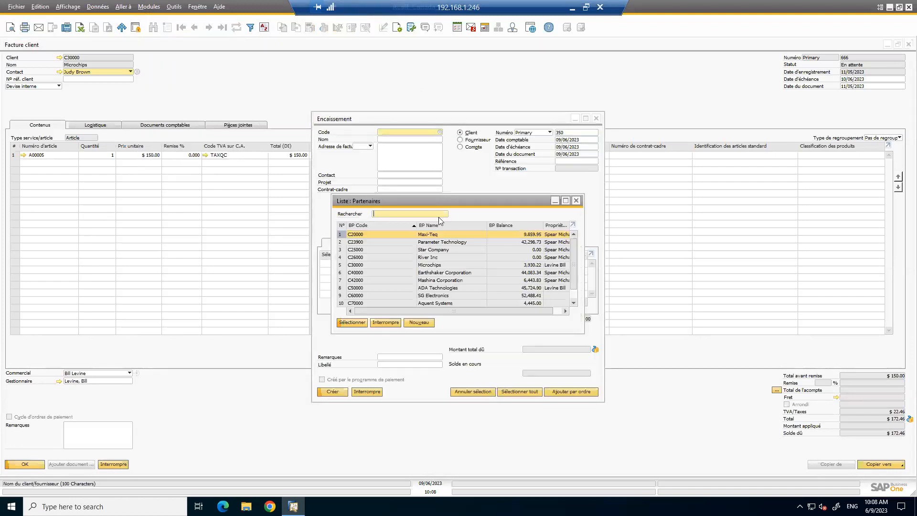
pyautogui.doubleClick(368, 265)
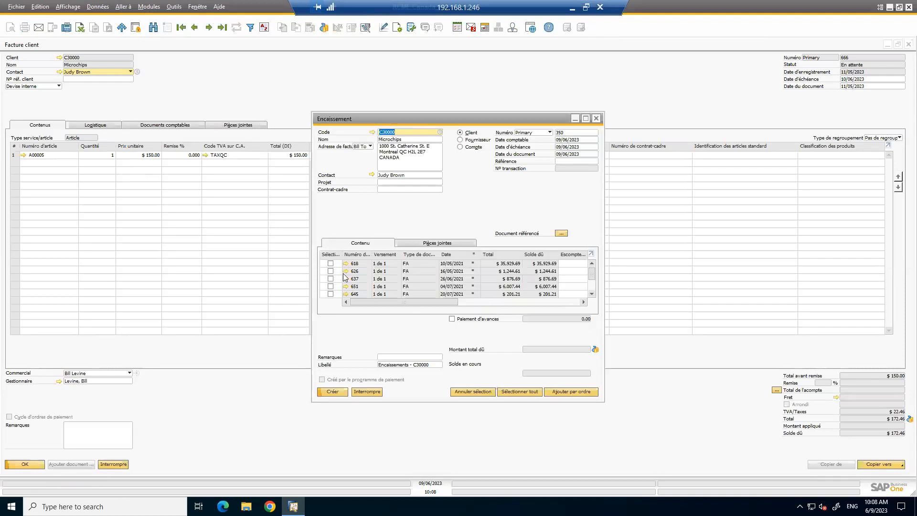
pyautogui.click(367, 392)
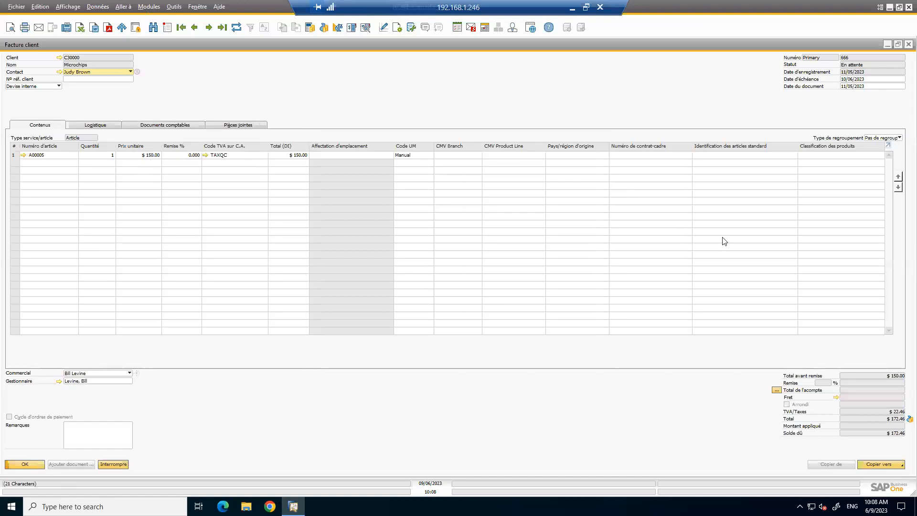
# - Review the cheque and bank transfer payment methods for the open invoice, then close the payment and the invoice without recording anything
pyautogui.click(323, 30)
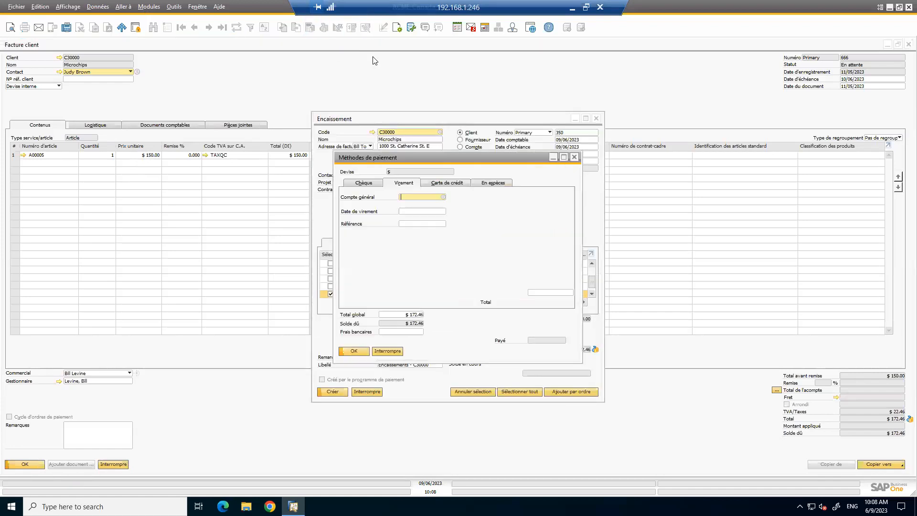
pyautogui.moveTo(445, 159); pyautogui.dragTo(546, 139)
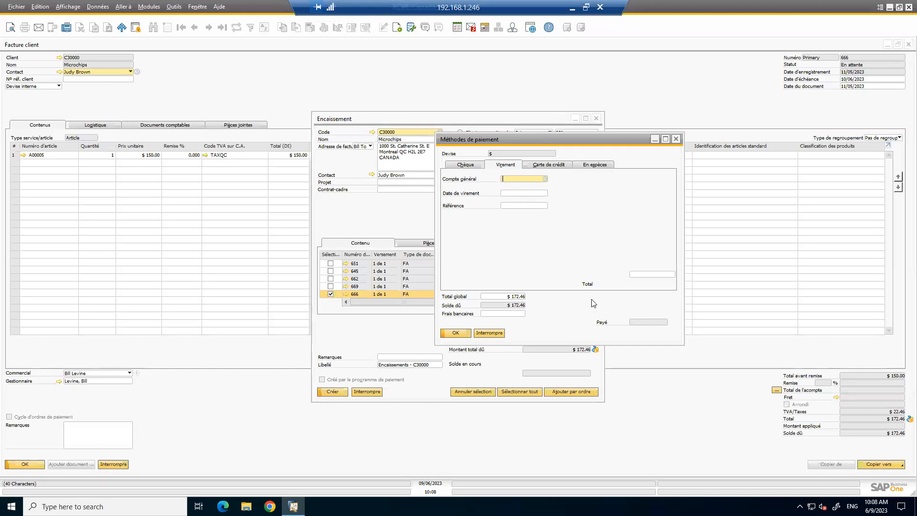
pyautogui.click(466, 165)
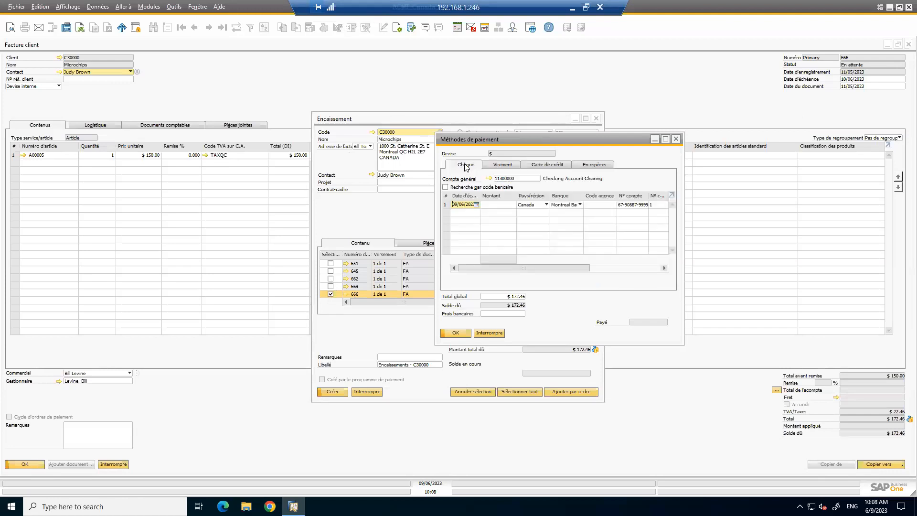
pyautogui.click(504, 166)
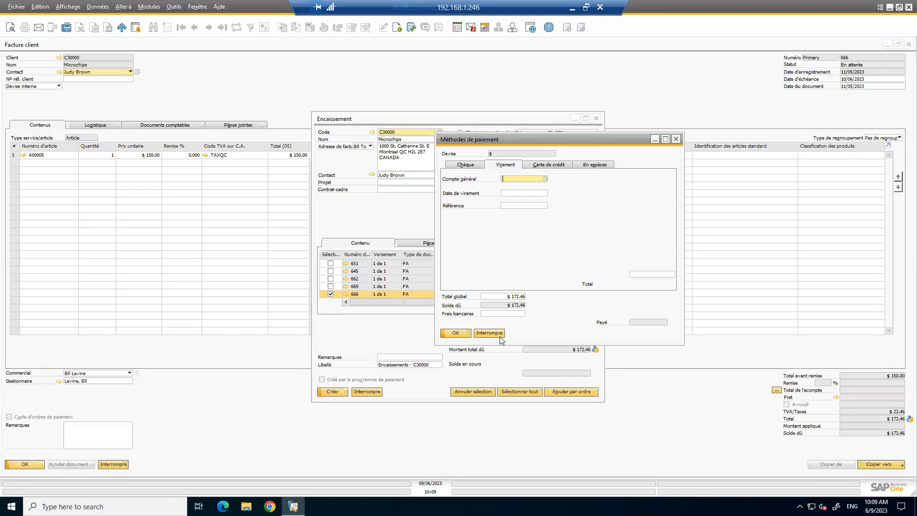
pyautogui.click(501, 335)
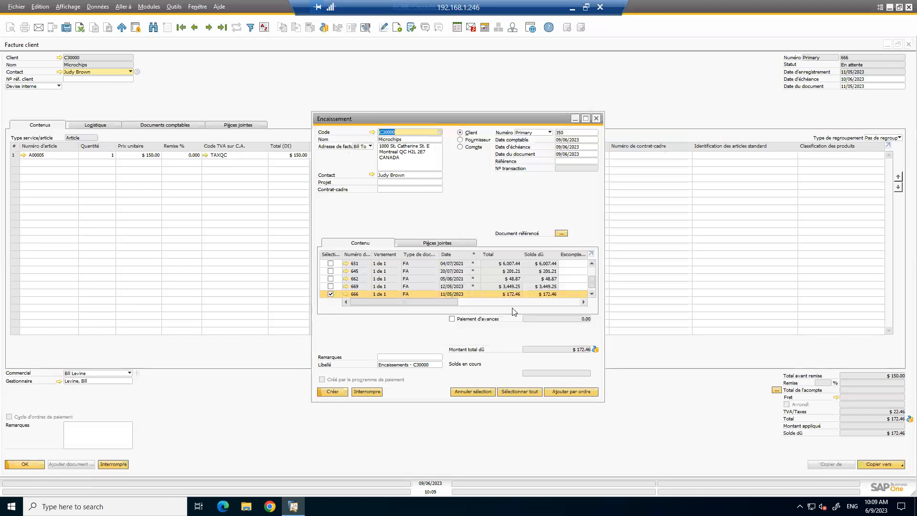
pyautogui.click(596, 118)
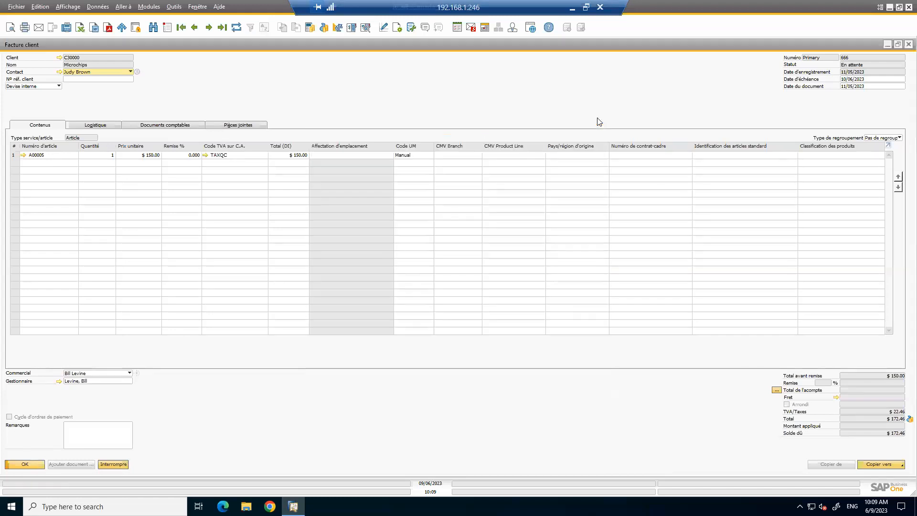
pyautogui.click(908, 45)
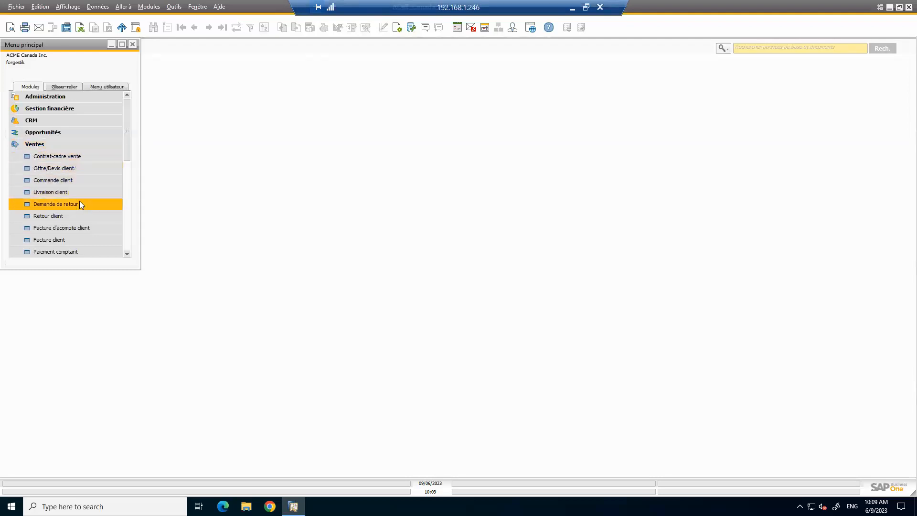
# - Create a new sales order (Commande client) for the customer Parameter Technology
pyautogui.click(78, 178)
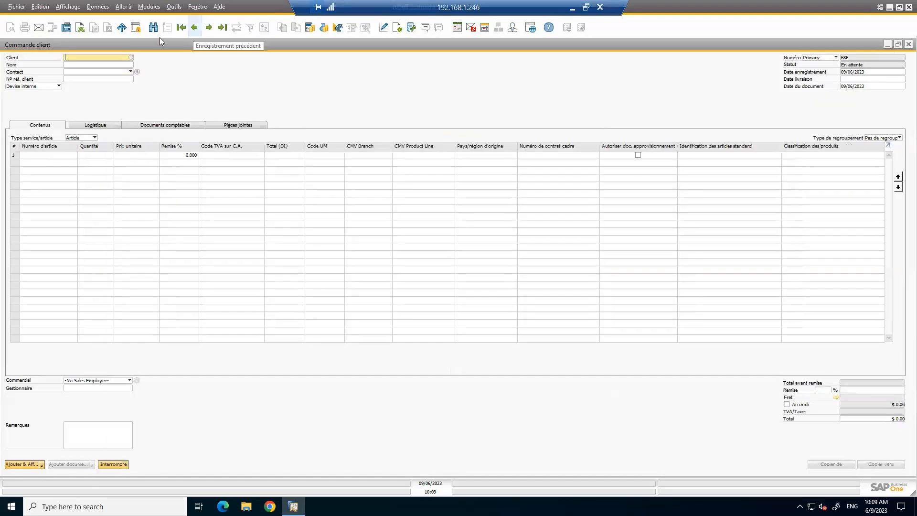
pyautogui.click(131, 57)
pyautogui.doubleClick(444, 241)
# - Add item A00003 to the first line of the sales order with a quantity of 10
pyautogui.click(58, 154)
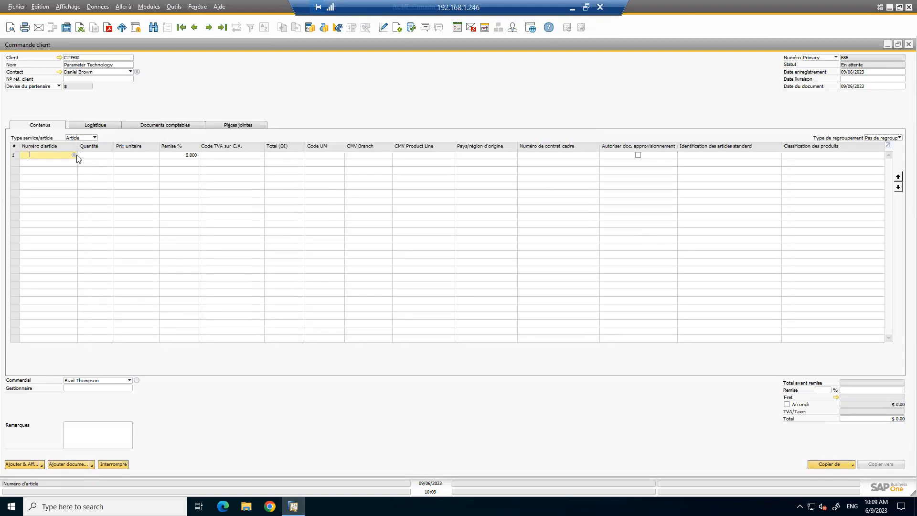
pyautogui.click(74, 154)
pyautogui.doubleClick(487, 249)
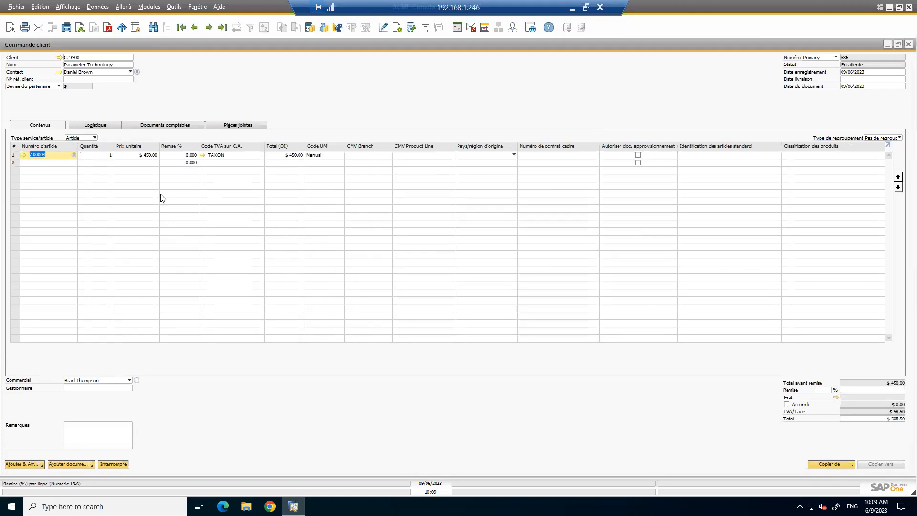
pyautogui.click(94, 155)
pyautogui.write('10')
pyautogui.press('Tab')
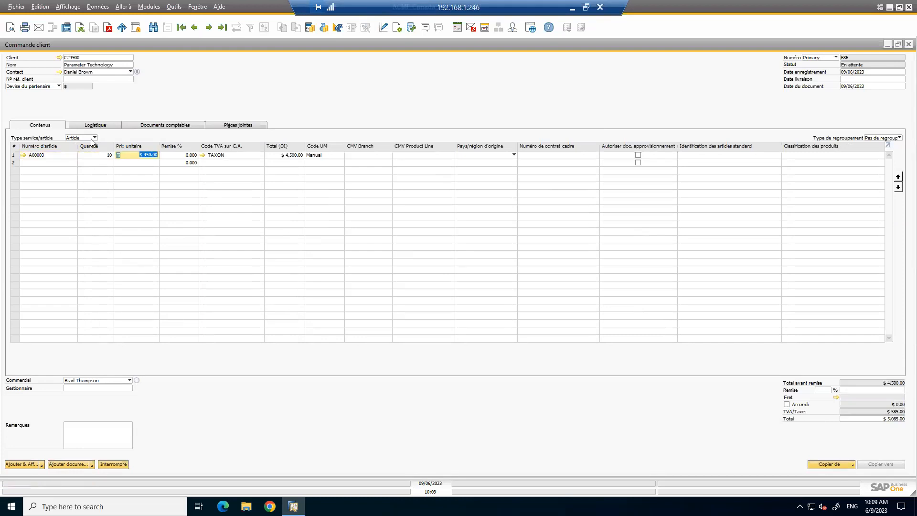
# - Set the delivery date to 09/06/2023, apply it to the existing lines and add the sales order
pyautogui.click(885, 86)
pyautogui.click(880, 78)
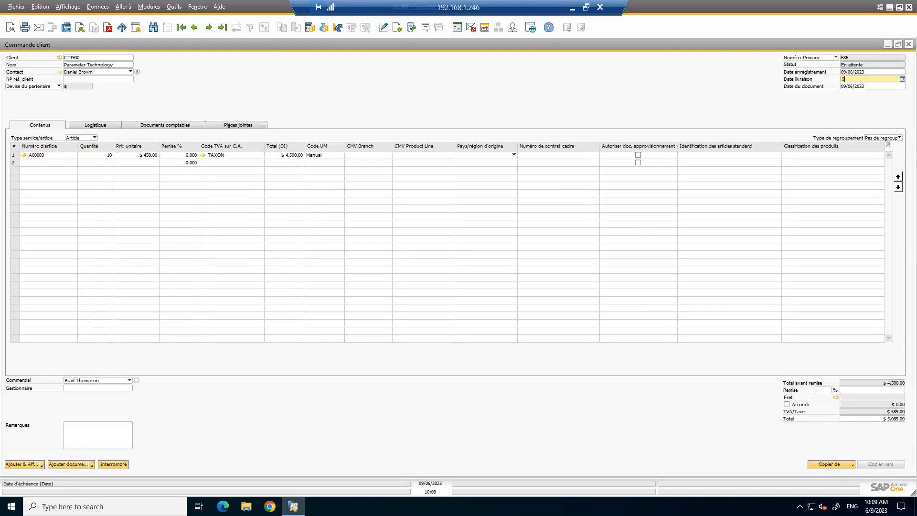
pyautogui.write('9')
pyautogui.press('Tab')
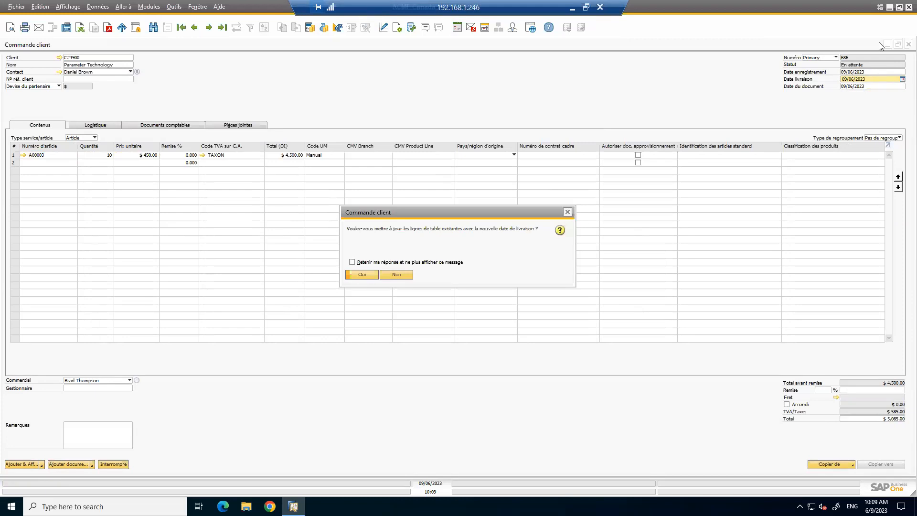
pyautogui.click(362, 275)
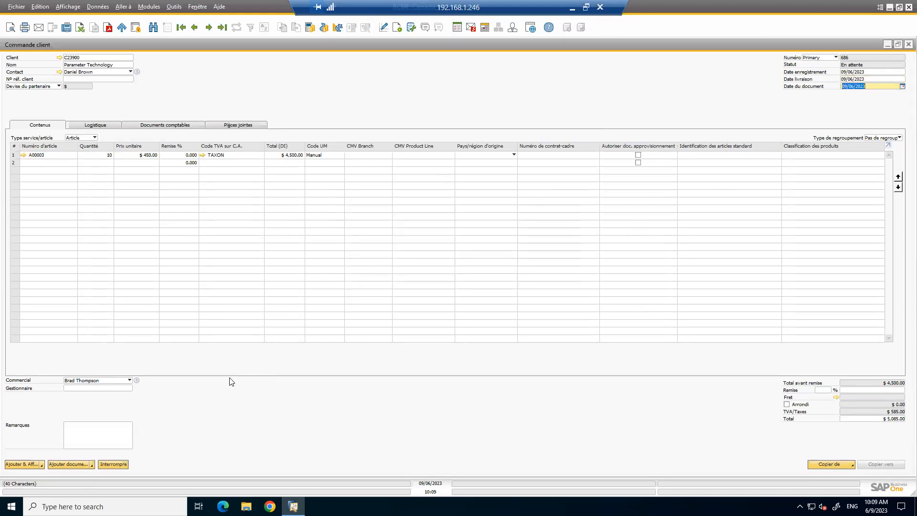
pyautogui.click(33, 464)
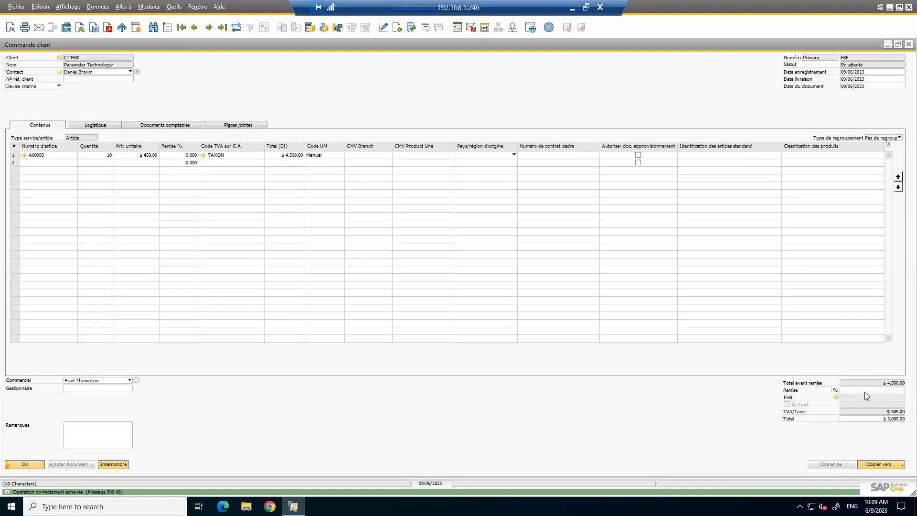
# - Copy the sales order into a customer down payment invoice (Facture d'acompte client), maximize it and open its payment methods
pyautogui.click(887, 465)
pyautogui.click(875, 448)
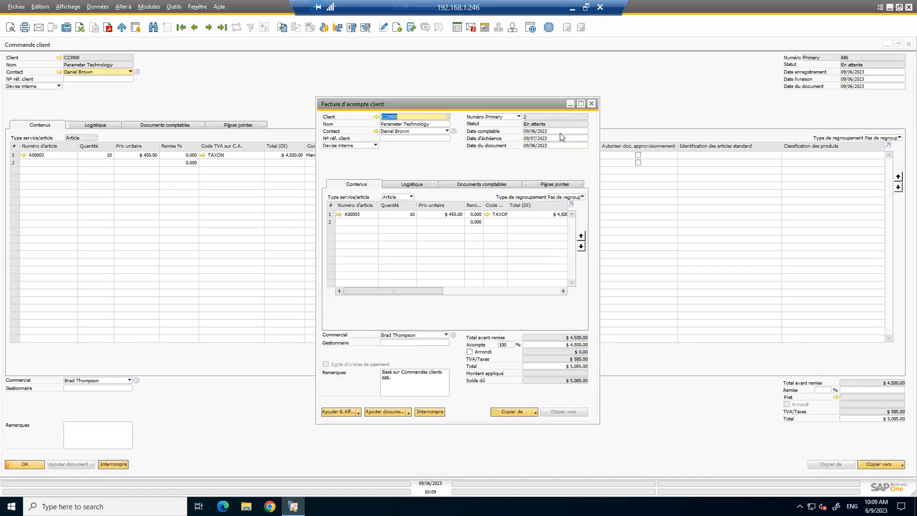
pyautogui.click(582, 104)
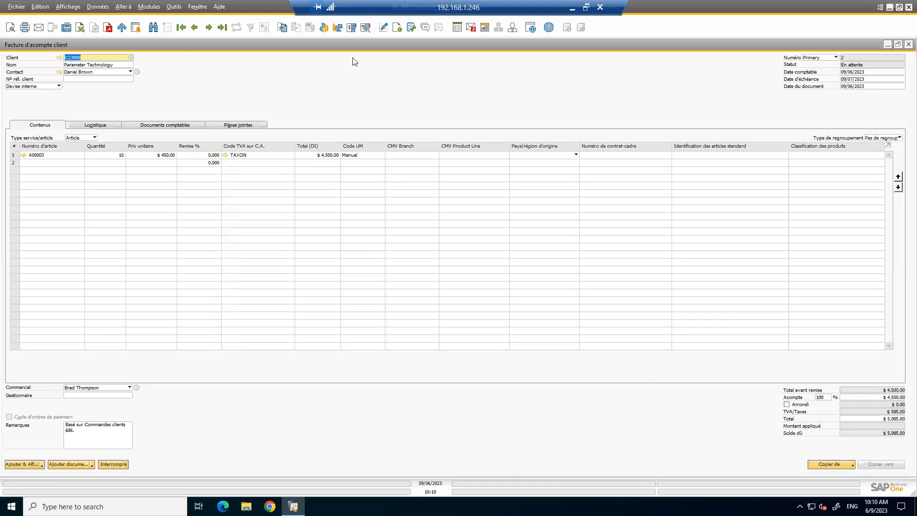
pyautogui.click(325, 29)
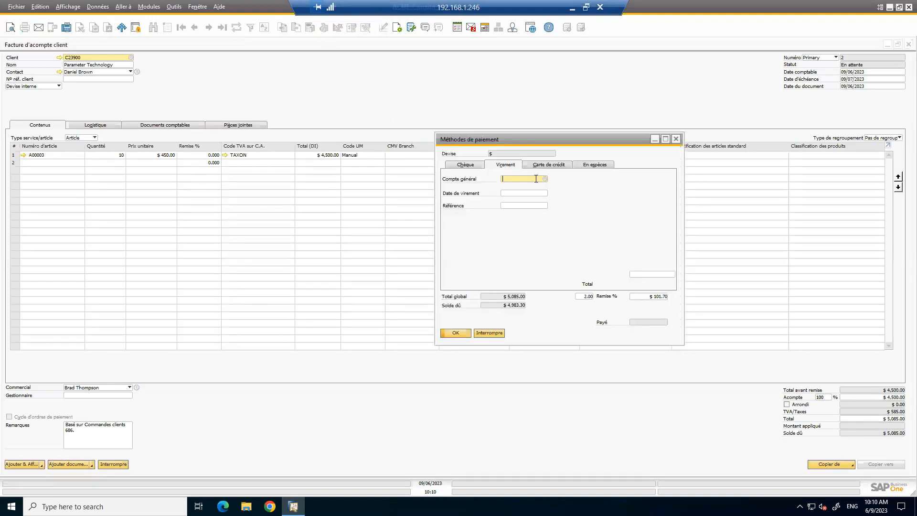
# - Clear the payment discount percentage and fill the bank transfer total with the full balance of $5,085.00
pyautogui.click(592, 297)
pyautogui.press('BackSpace')
pyautogui.press('Tab')
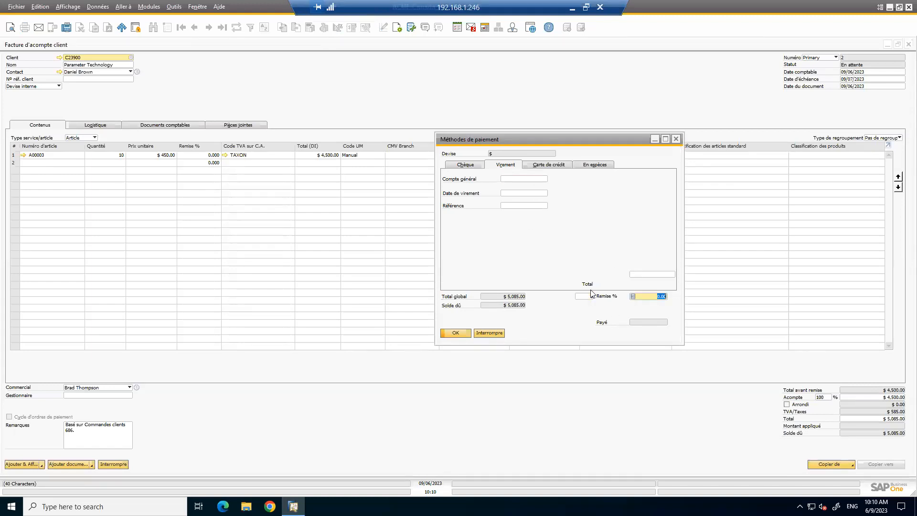
pyautogui.click(649, 272)
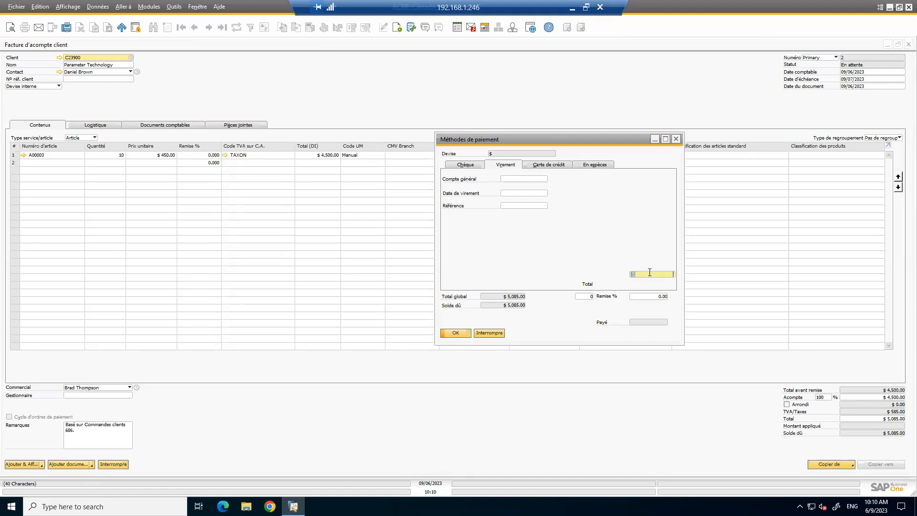
pyautogui.hotkey('ctrl', 'b')
pyautogui.press('Tab')
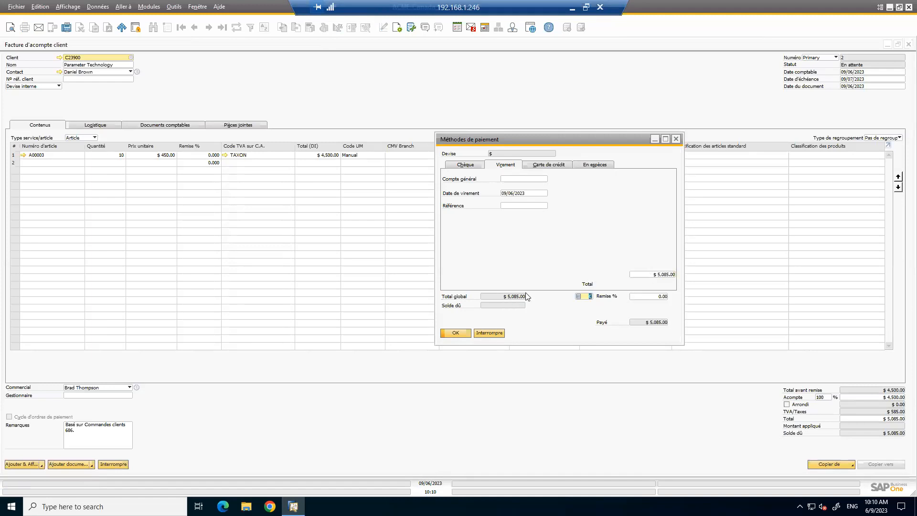
# - Assign the Cash at Bank - Checking account to the bank transfer and confirm the payment despite the cash account warning
pyautogui.click(466, 334)
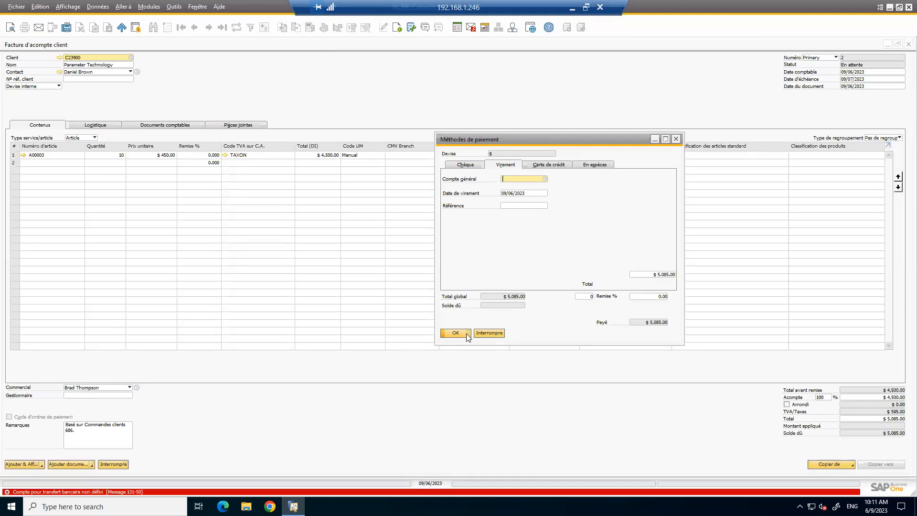
pyautogui.click(545, 179)
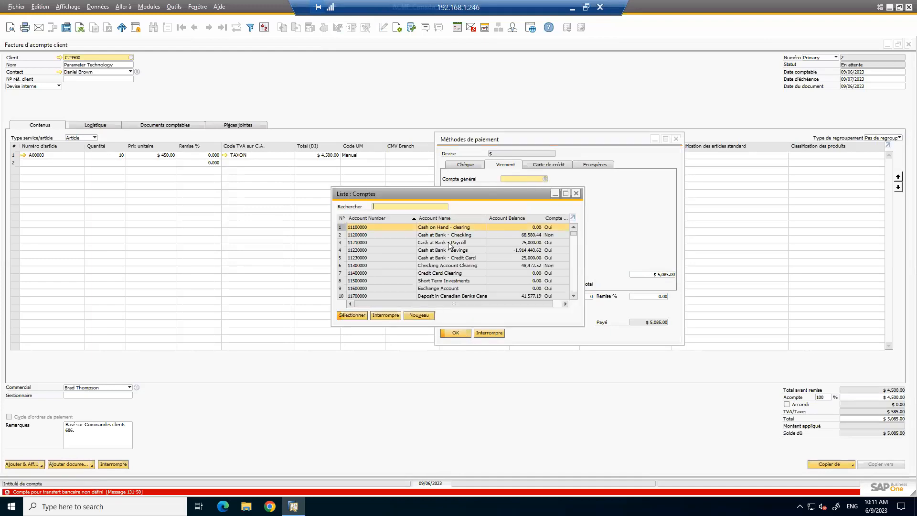
pyautogui.click(453, 235)
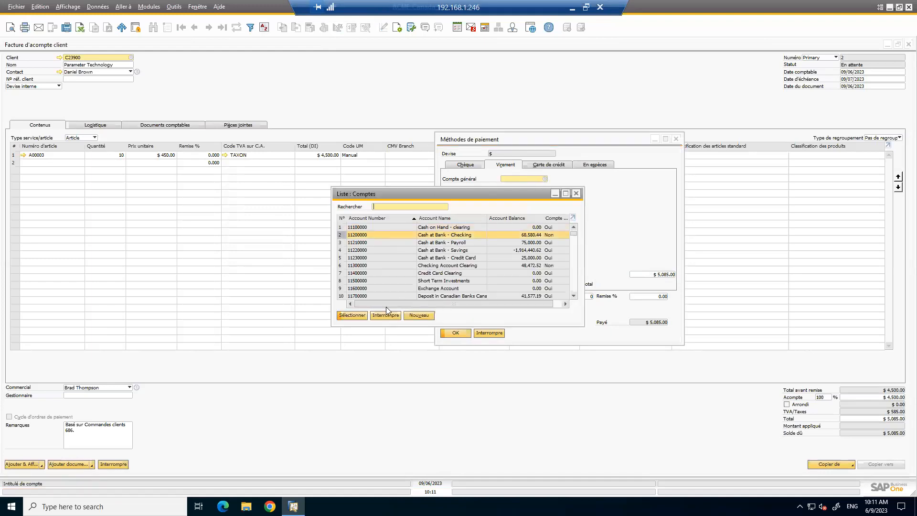
pyautogui.click(352, 315)
pyautogui.click(457, 331)
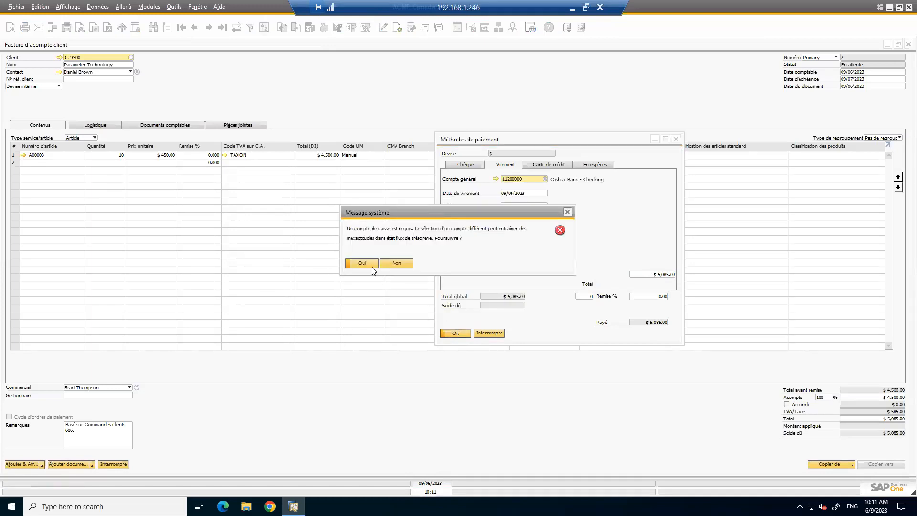
pyautogui.click(373, 269)
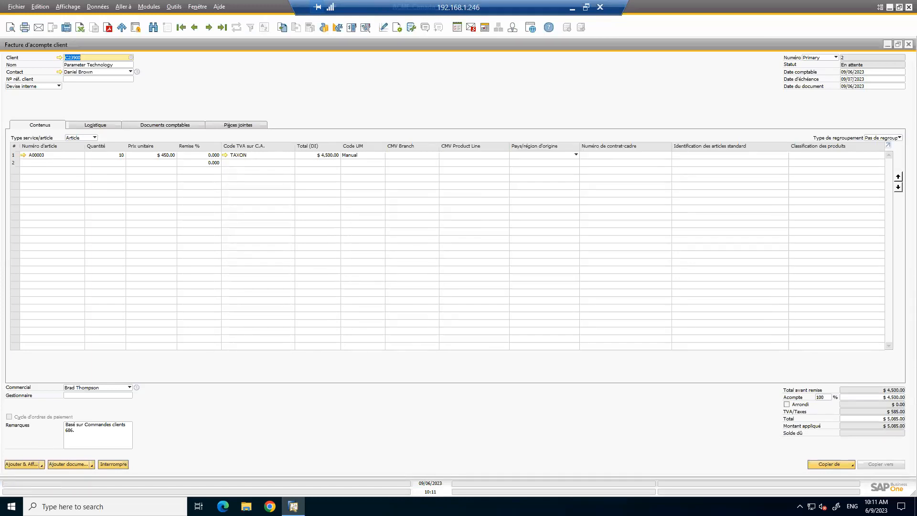
# - Add the down payment invoice with Ajouter & Afficher, and close both it and the sales order
pyautogui.click(42, 464)
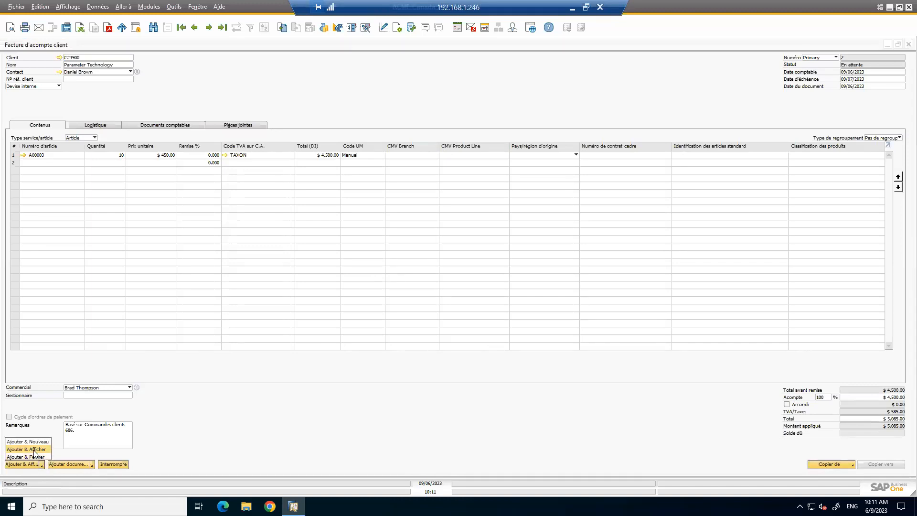
pyautogui.click(35, 454)
pyautogui.click(367, 261)
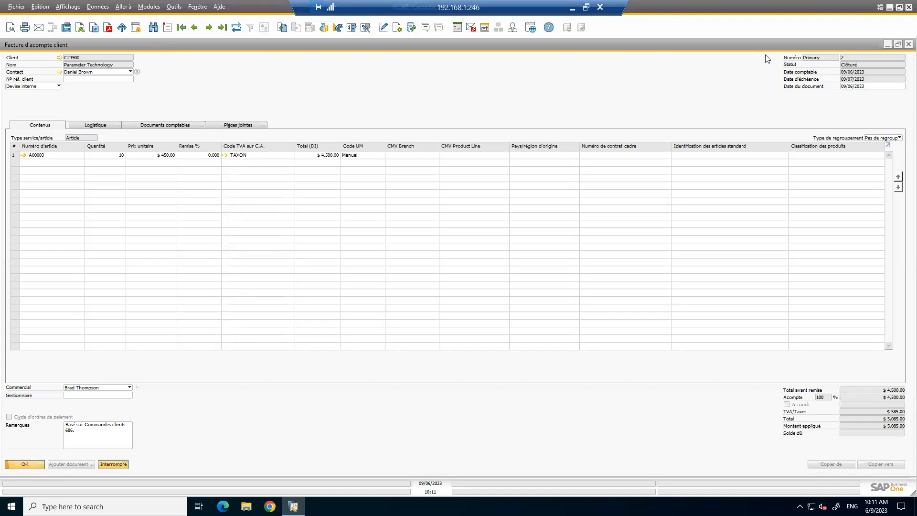
pyautogui.click(903, 48)
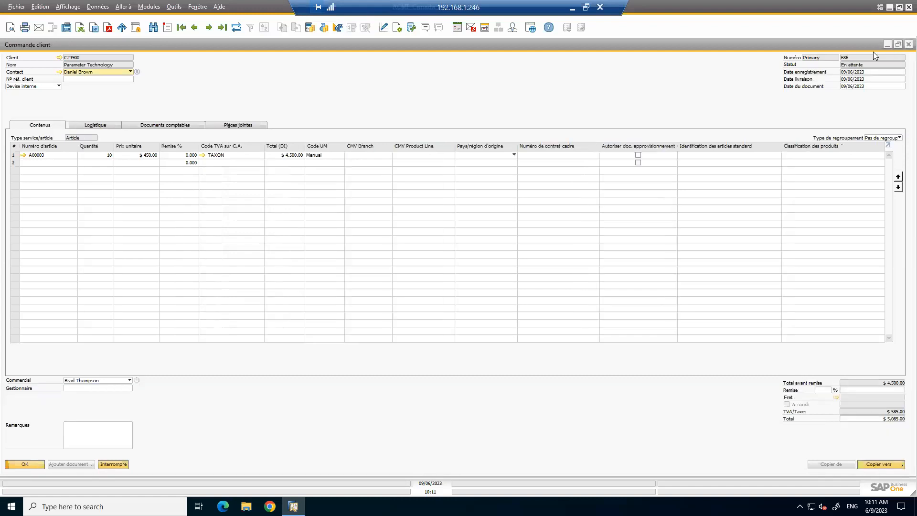
pyautogui.click(903, 48)
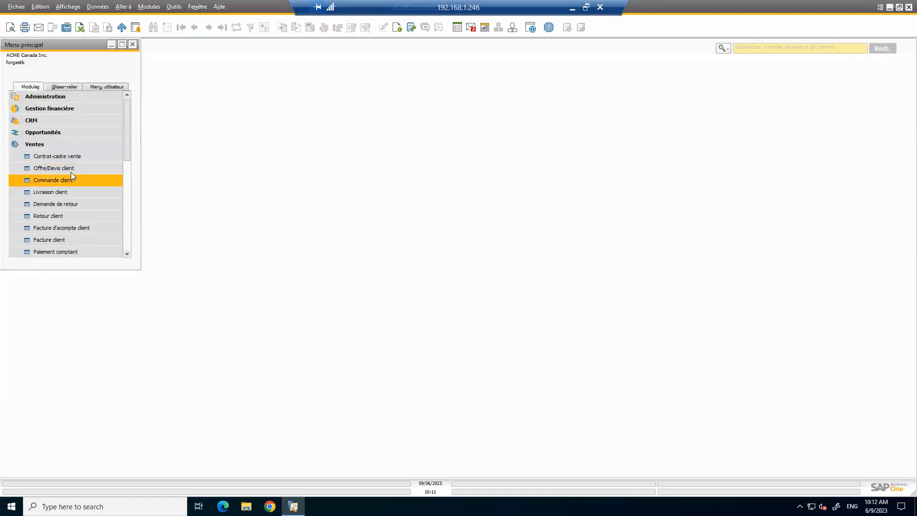
# - Display the most recent customer delivery (Livraison client) and close it
pyautogui.click(67, 149)
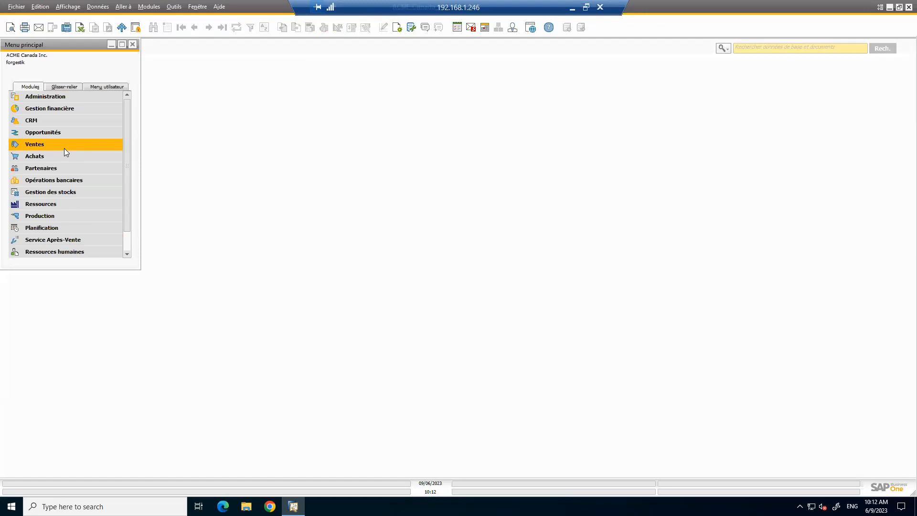
pyautogui.click(61, 148)
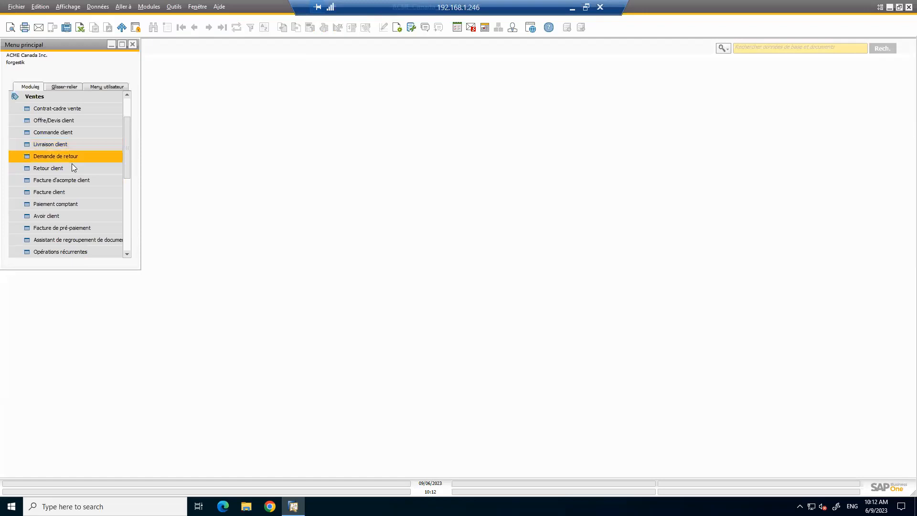
pyautogui.click(71, 144)
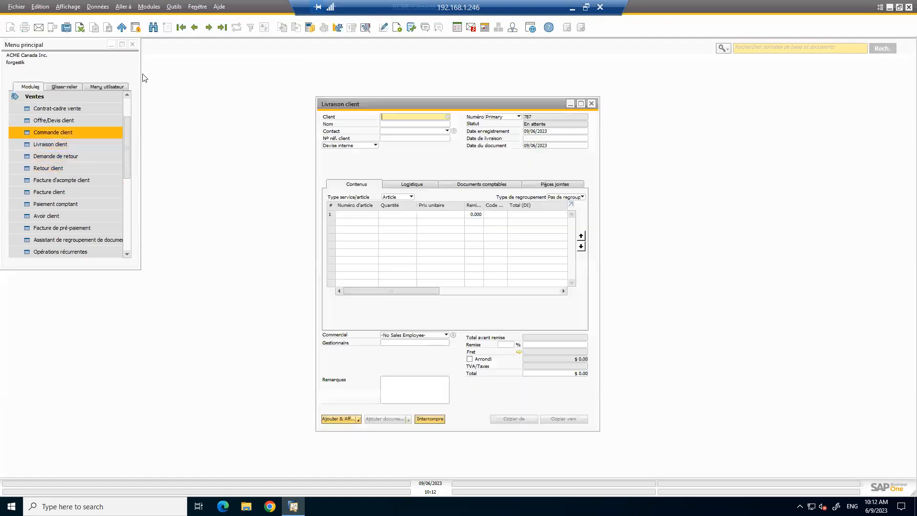
pyautogui.click(194, 27)
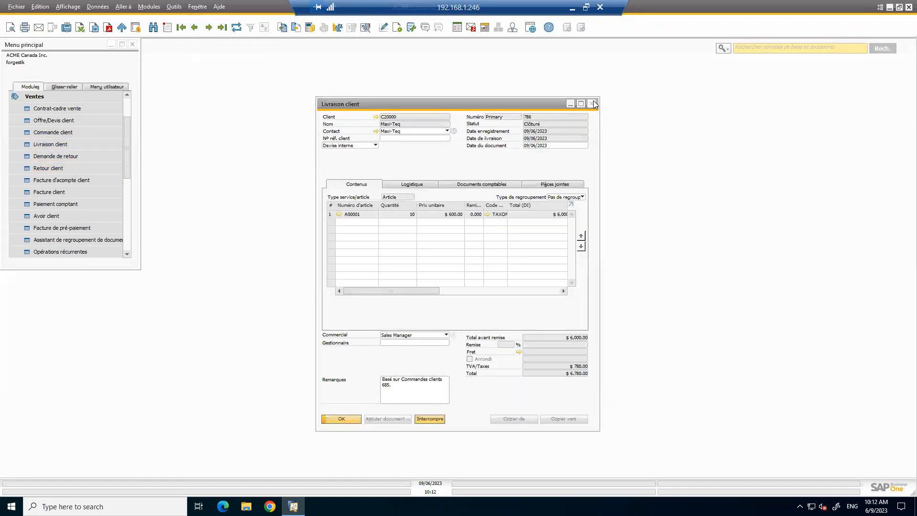
pyautogui.click(592, 103)
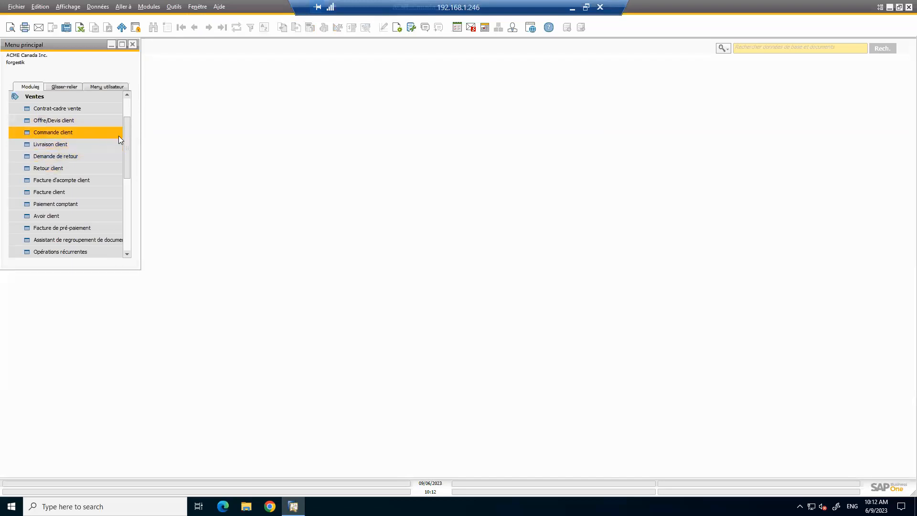
# - Open the customer invoice form (Facture client) and browse back through the two most recent invoices
pyautogui.scroll(2, 129, 138)
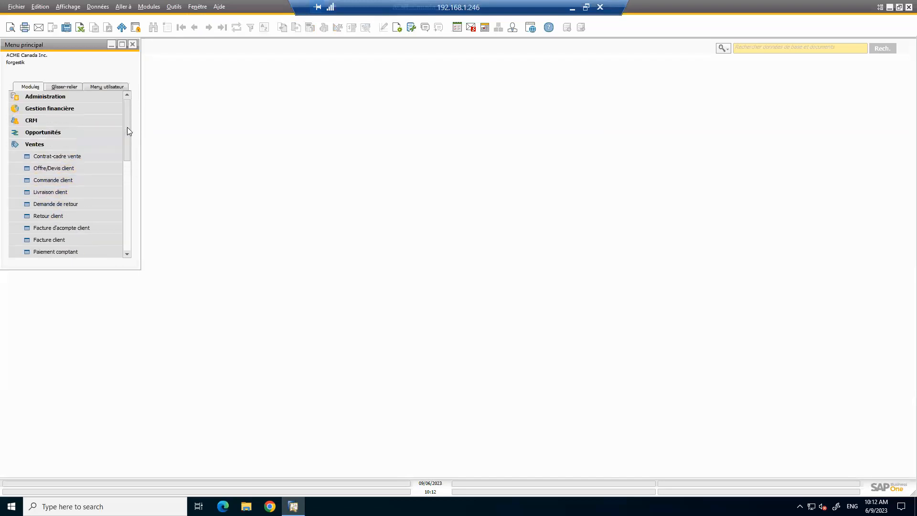
pyautogui.click(70, 240)
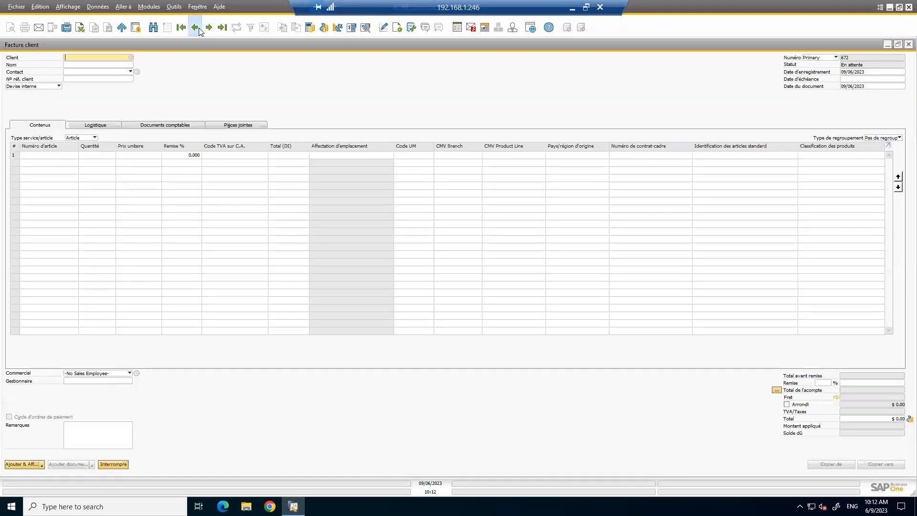
pyautogui.click(199, 29)
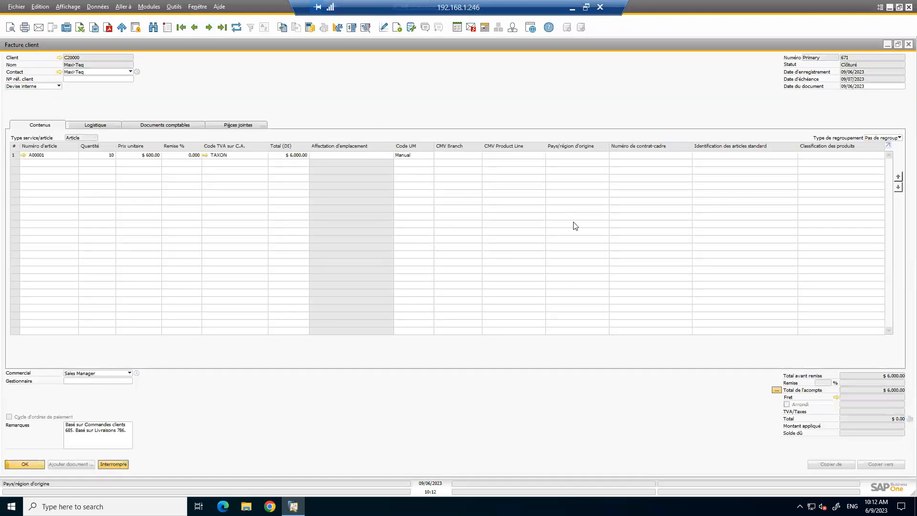
pyautogui.click(197, 31)
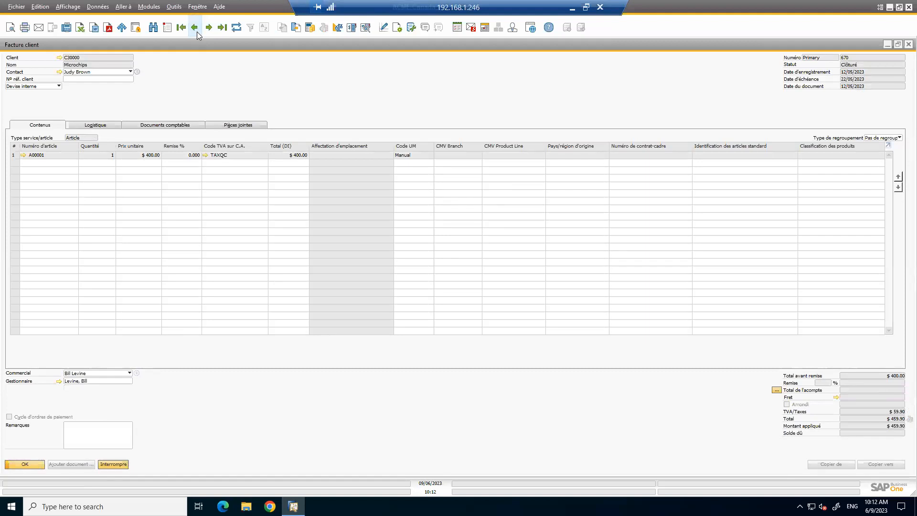
# - Search for customer invoices with status En attente and open the Aquent Systems invoice for item MRP_Item1
pyautogui.click(154, 27)
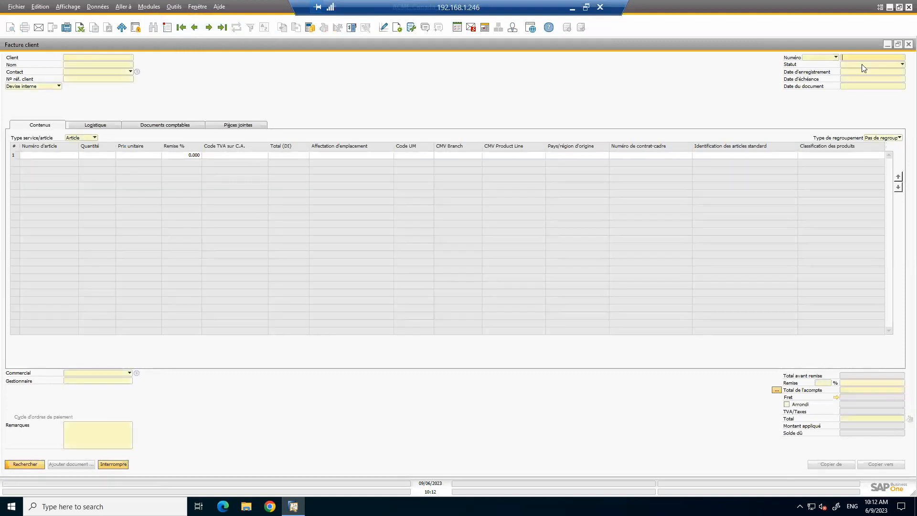
pyautogui.click(863, 68)
pyautogui.click(865, 77)
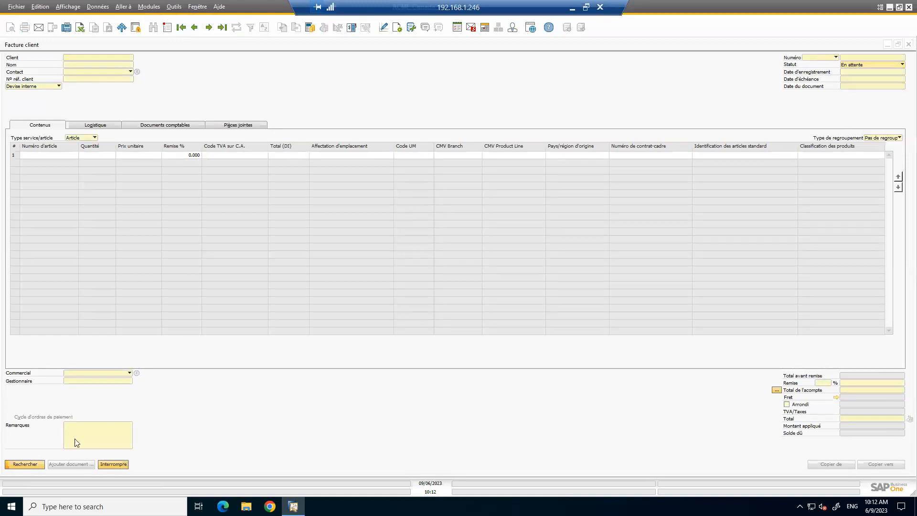
pyautogui.click(41, 462)
pyautogui.doubleClick(305, 270)
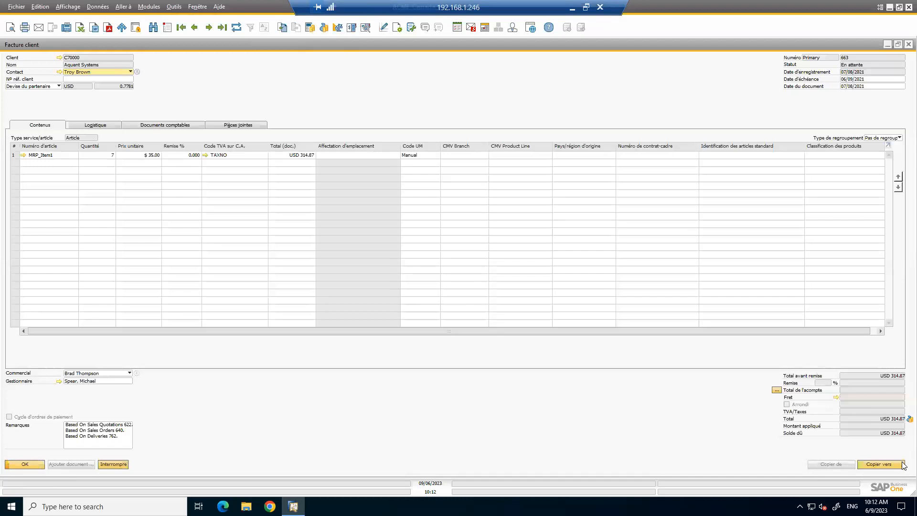
# - Copy the Aquent Systems invoice into a customer credit memo (Avoir client) and preview its journal entry
pyautogui.click(899, 466)
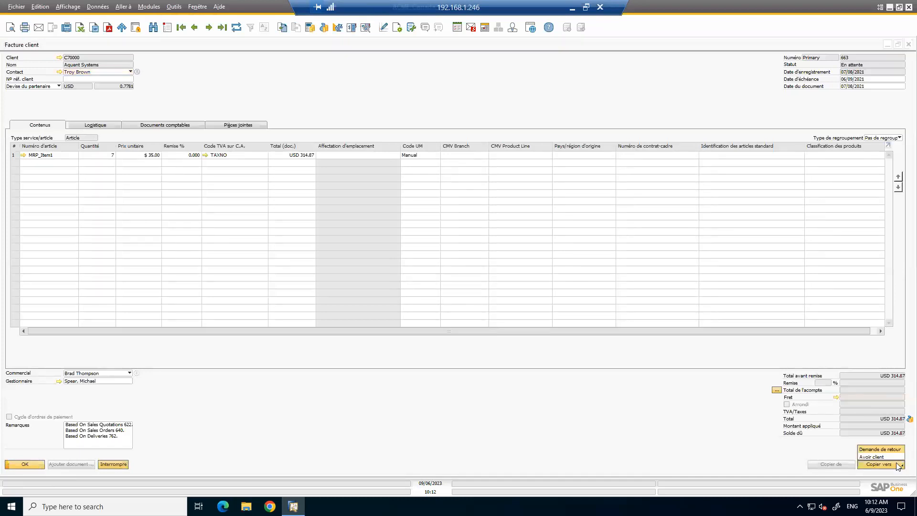
pyautogui.click(870, 458)
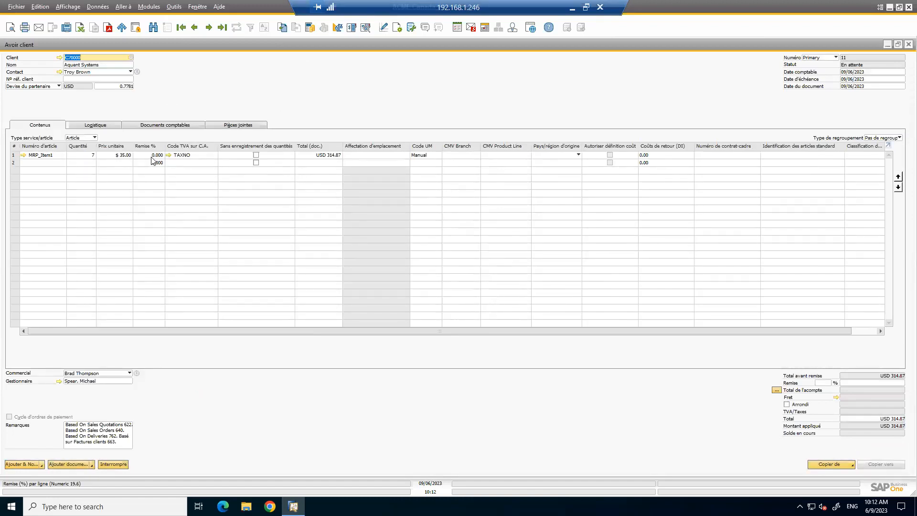
pyautogui.rightClick(347, 98)
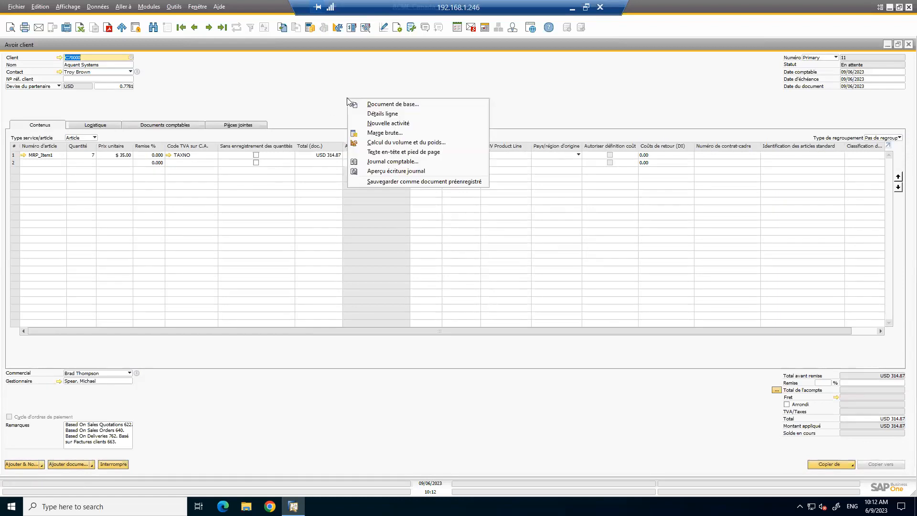
pyautogui.click(400, 170)
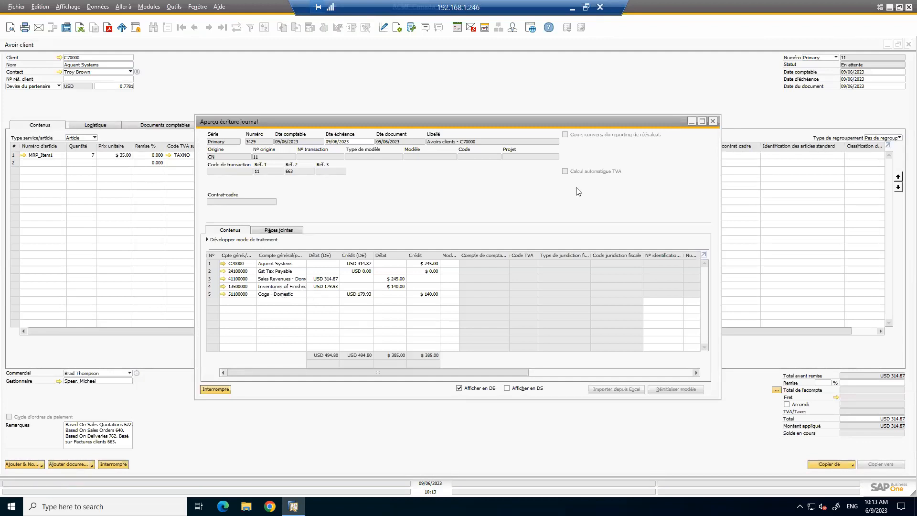
pyautogui.click(713, 121)
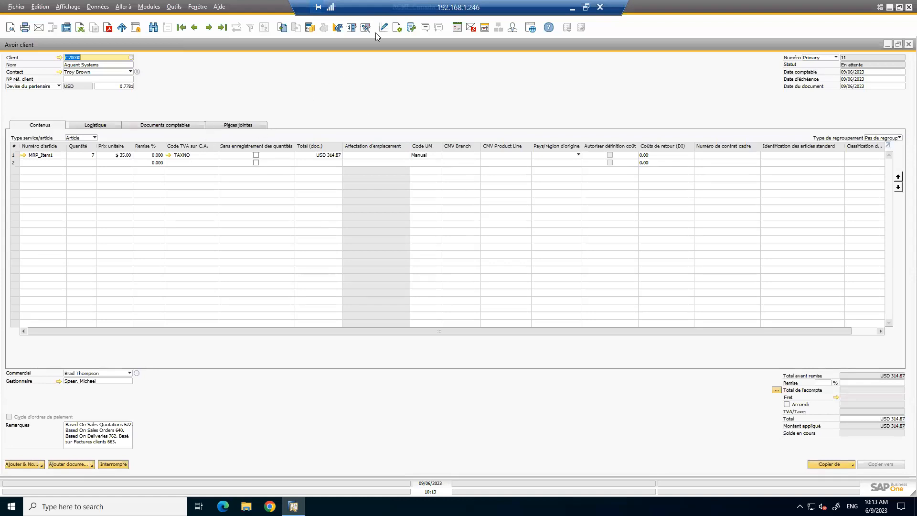
# - Check the credit memo's form options for the Sans enregistrement des quantités column settings
pyautogui.click(397, 30)
pyautogui.click(366, 202)
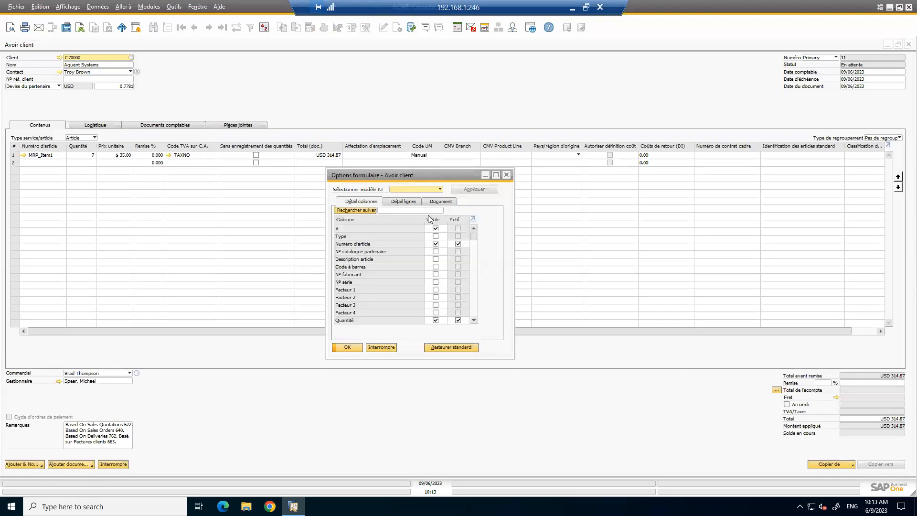
pyautogui.moveTo(475, 238)
pyautogui.mouseDown()
pyautogui.moveTo(466, 290)
pyautogui.moveTo(464, 234)
pyautogui.moveTo(466, 246)
pyautogui.mouseUp()
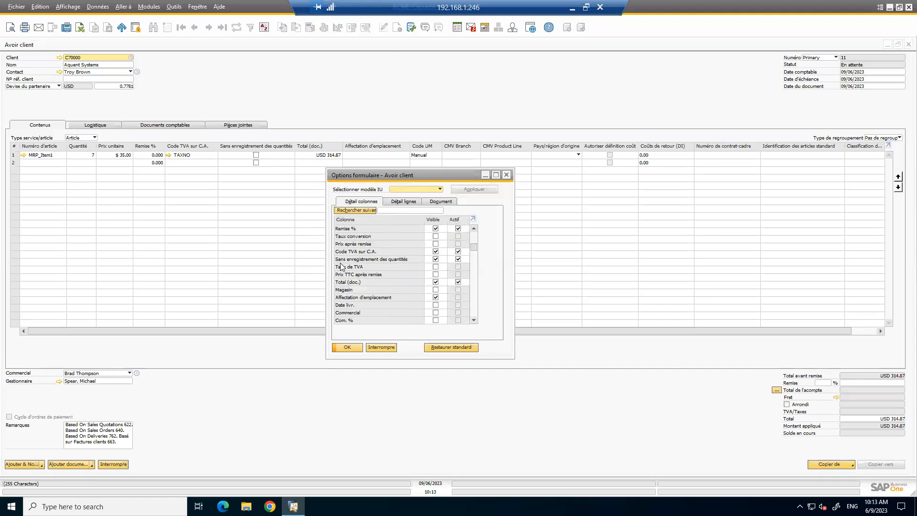
pyautogui.click(359, 349)
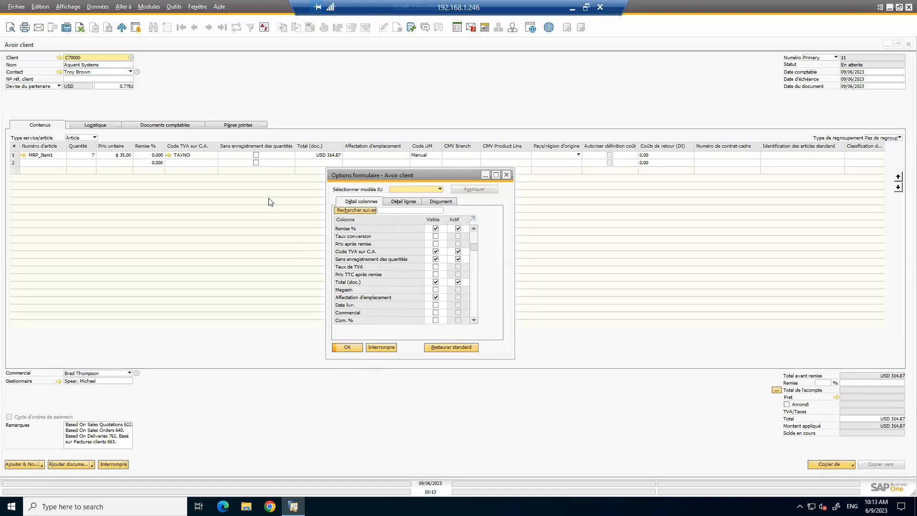
# - Review the credit memo's journal entry preview once more and close it
pyautogui.rightClick(293, 114)
pyautogui.click(348, 186)
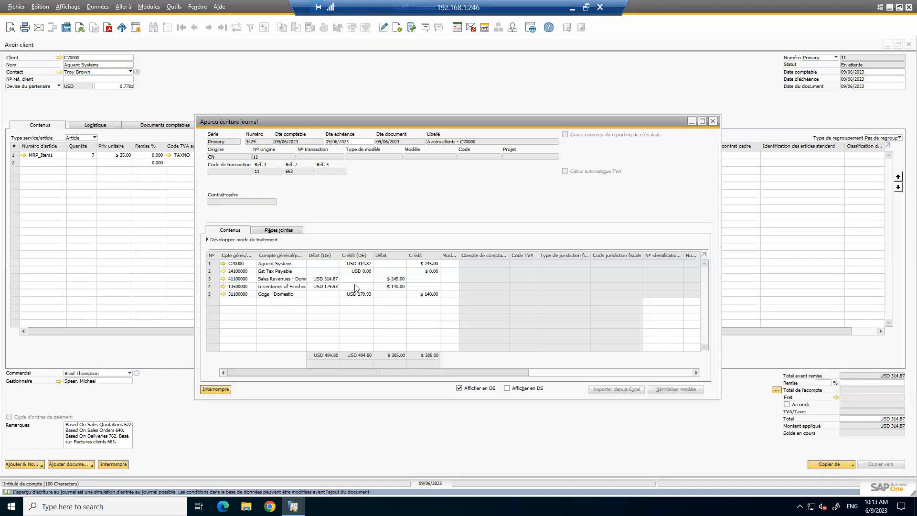
pyautogui.click(713, 124)
# - Enable Sans enregistrement des quantités for the MRP_Item1 line and preview the credit memo's resulting journal entry
pyautogui.click(257, 155)
pyautogui.rightClick(285, 105)
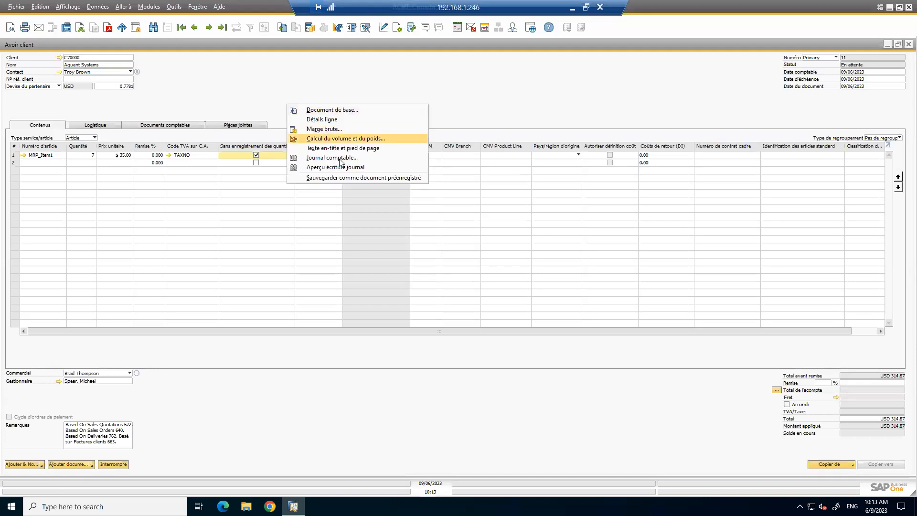
pyautogui.click(346, 172)
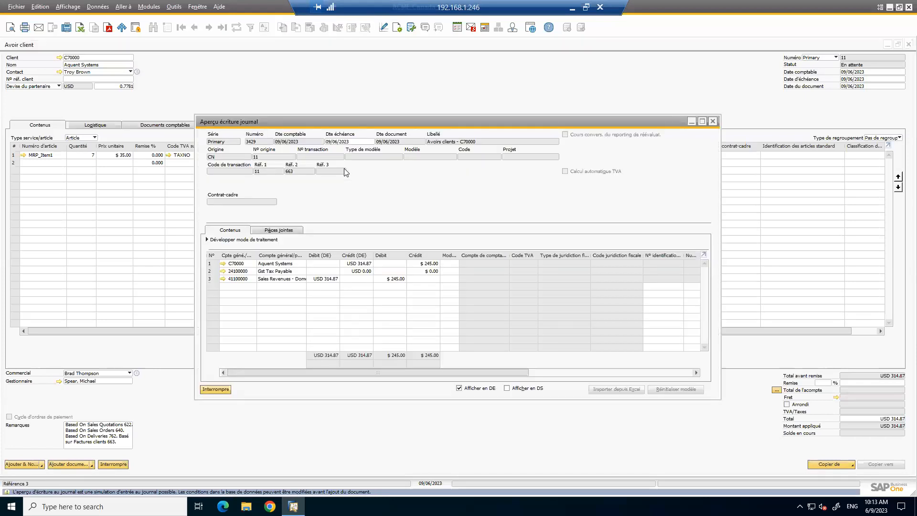
# - Close the journal entry preview and make the Magasin column visible in the credit memo's item table
pyautogui.click(712, 122)
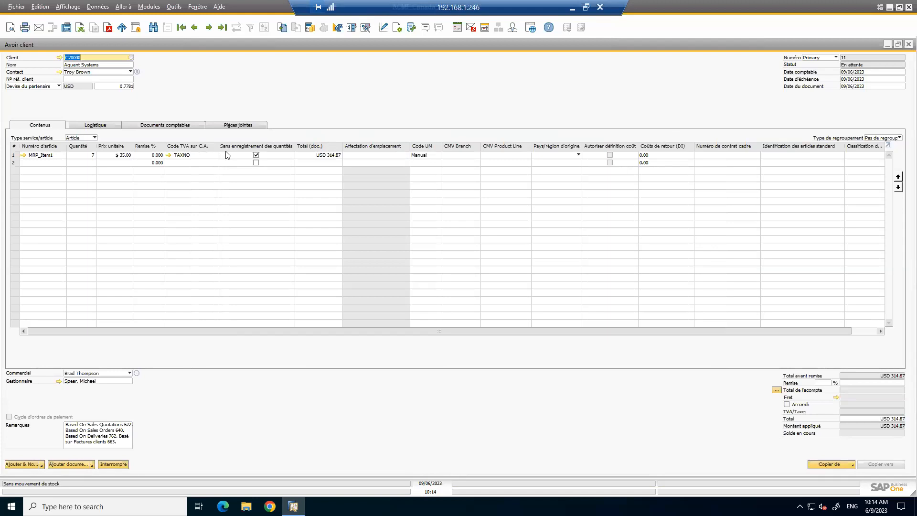
pyautogui.click(398, 30)
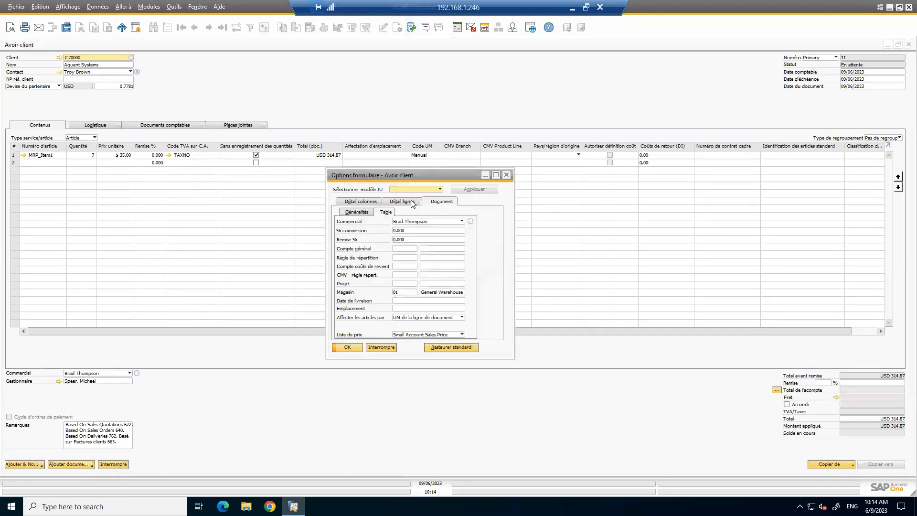
pyautogui.click(366, 201)
pyautogui.scroll(-5, 476, 301)
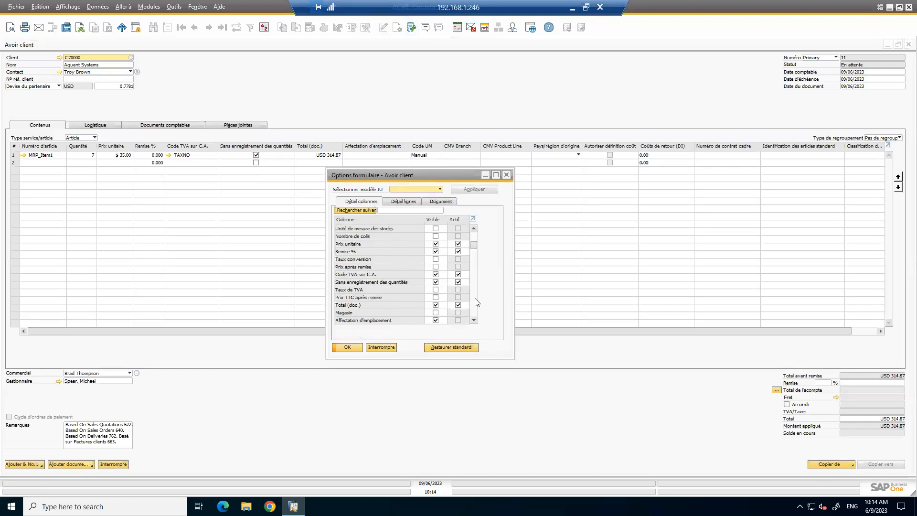
pyautogui.click(435, 313)
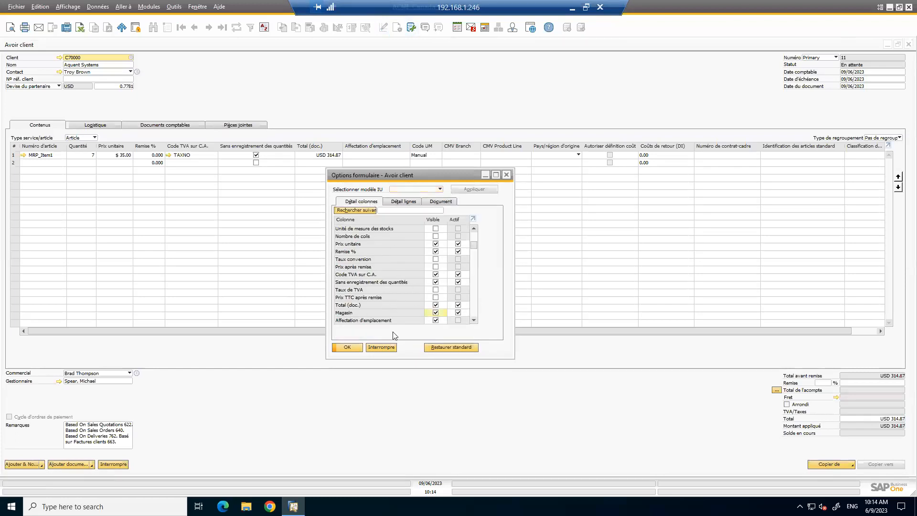
pyautogui.click(347, 347)
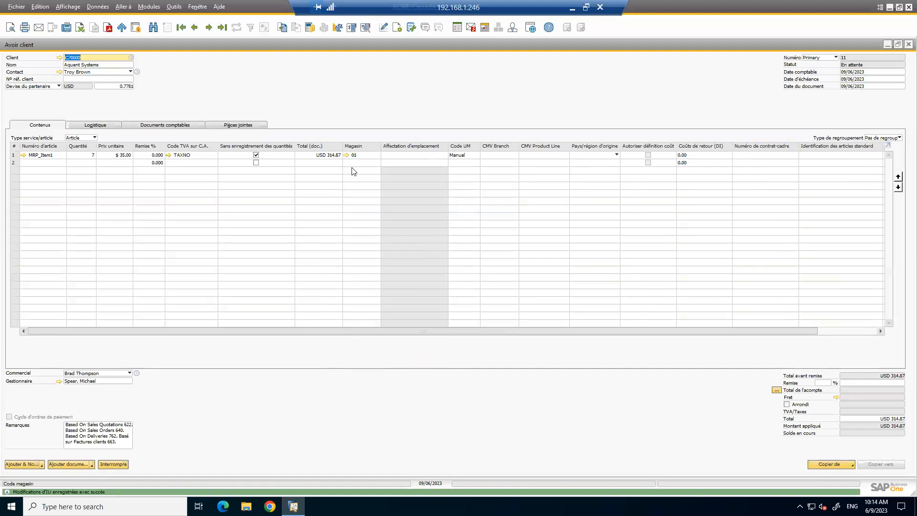
# - Review the warehouses available for the MRP_Item1 line and close the list without changing the selection
pyautogui.click(366, 156)
pyautogui.click(377, 156)
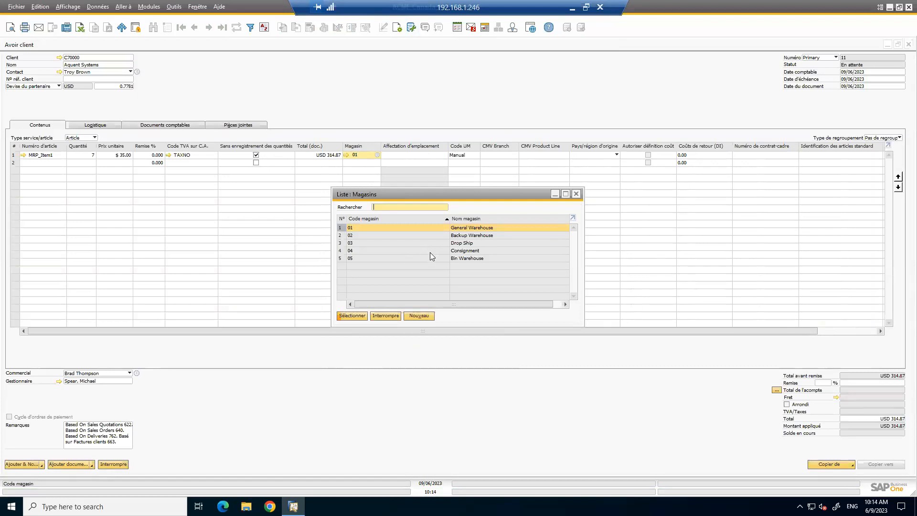
pyautogui.click(576, 194)
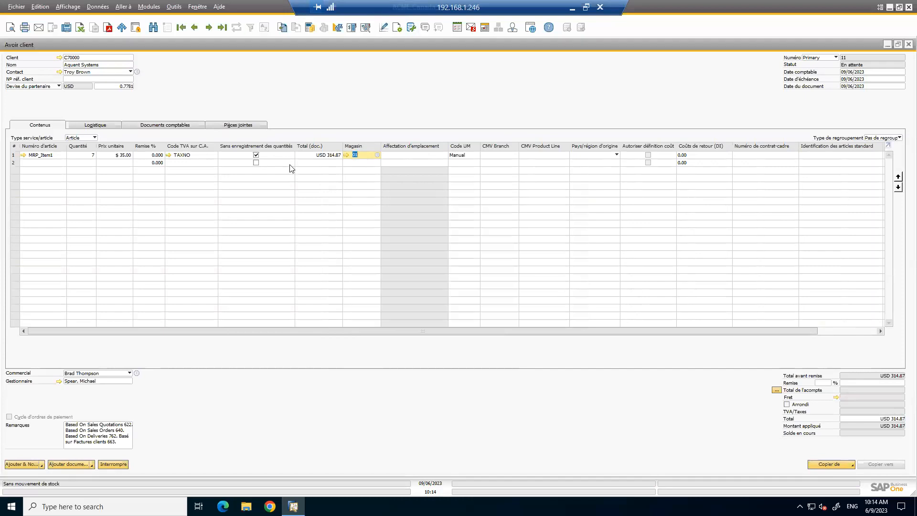
# - Toggle Sans enregistrement des quantités off and back on for the MRP_Item1 line, and add the credit memo
pyautogui.click(257, 156)
pyautogui.click(257, 156)
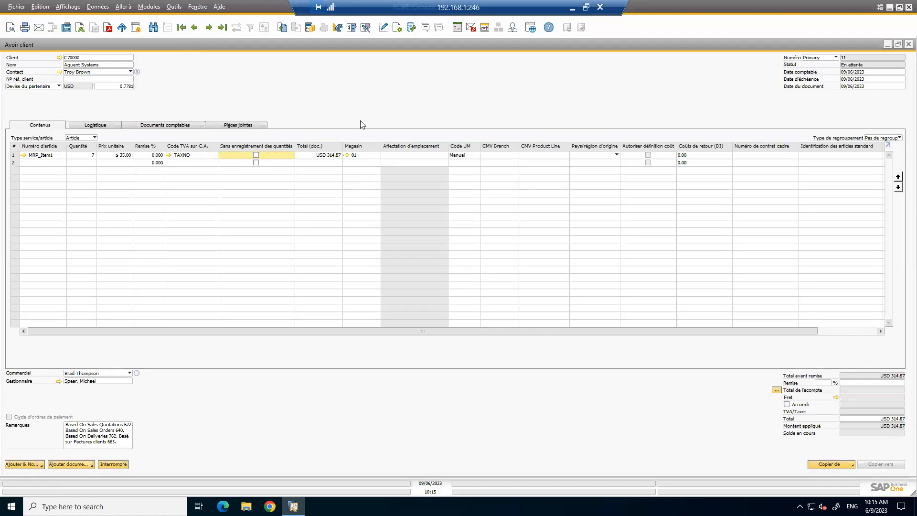
pyautogui.click(257, 156)
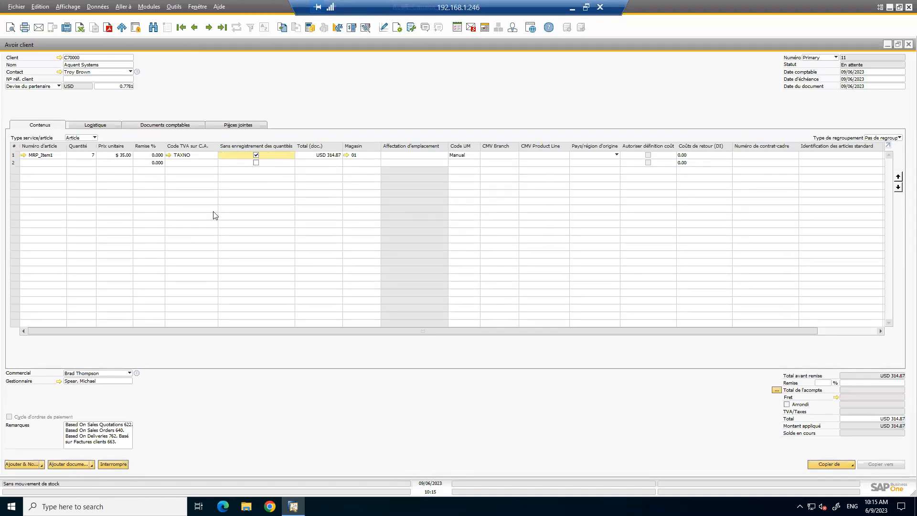
pyautogui.click(29, 464)
pyautogui.click(350, 266)
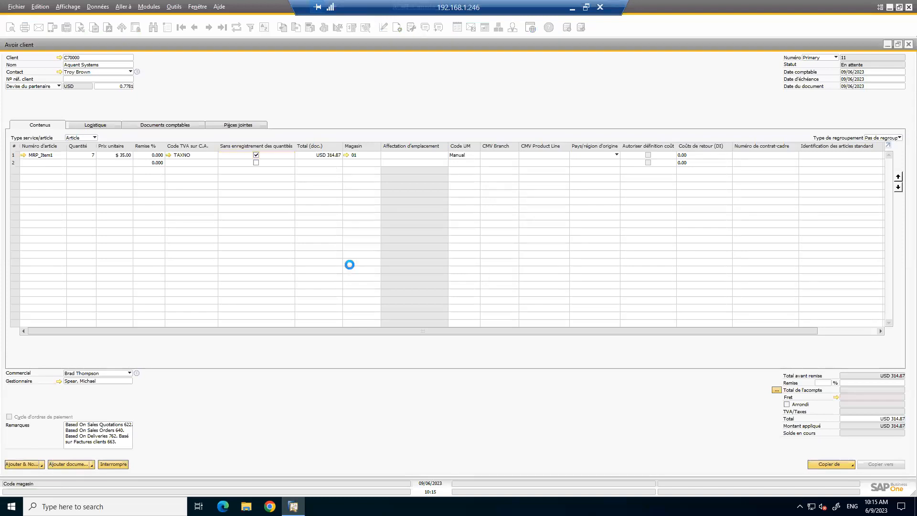
# - Review the relationship map (Flux des relations) of the Aquent Systems credit memo, spreading out its document boxes, and close both windows
pyautogui.click(194, 27)
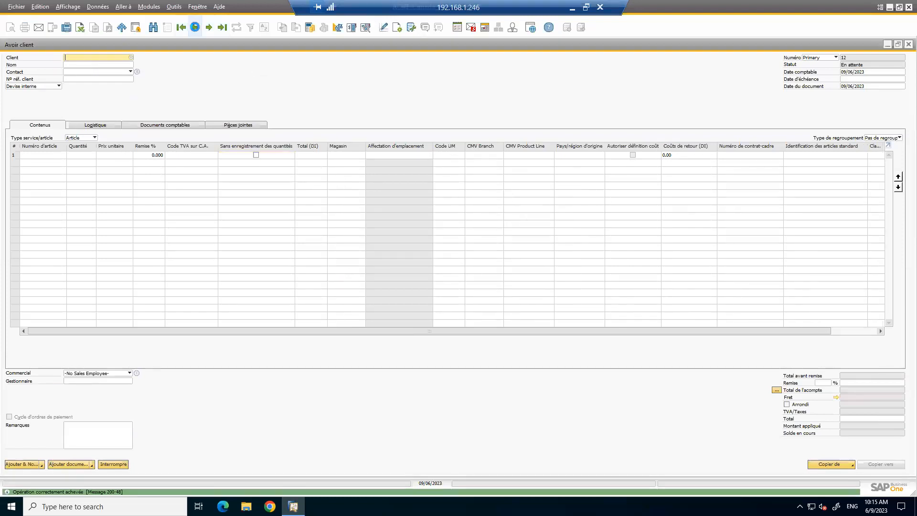
pyautogui.rightClick(307, 100)
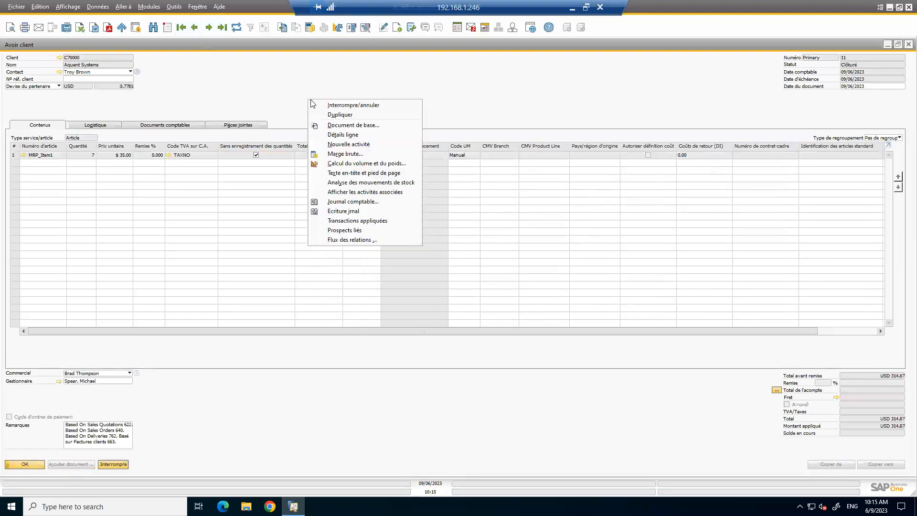
pyautogui.click(396, 240)
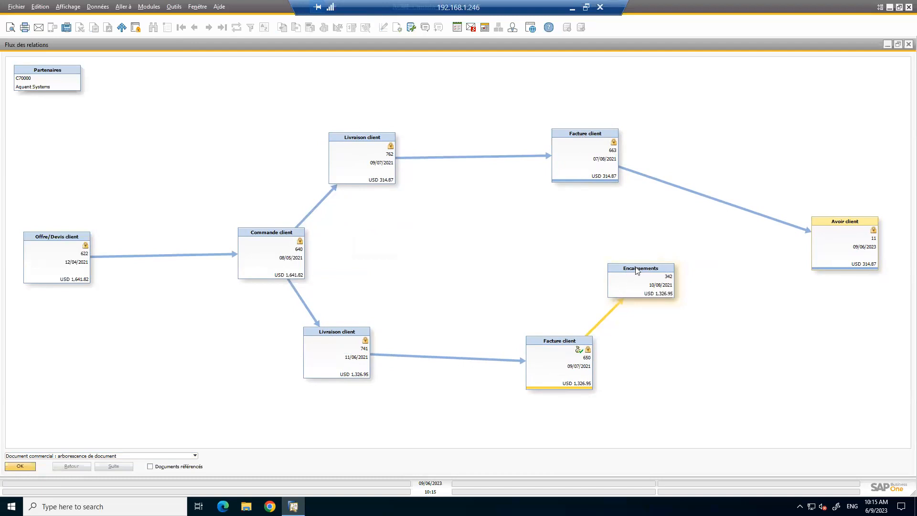
pyautogui.moveTo(635, 266); pyautogui.dragTo(661, 294)
pyautogui.moveTo(835, 219); pyautogui.dragTo(743, 168)
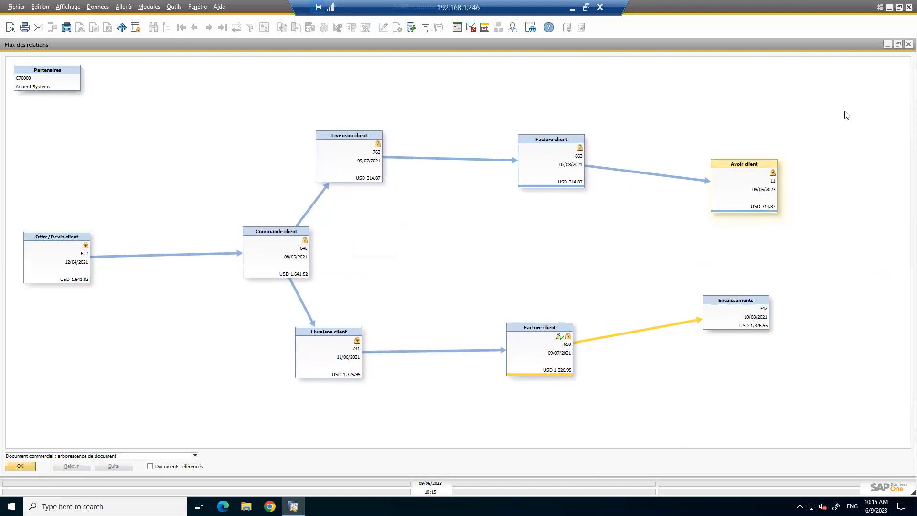
pyautogui.click(905, 45)
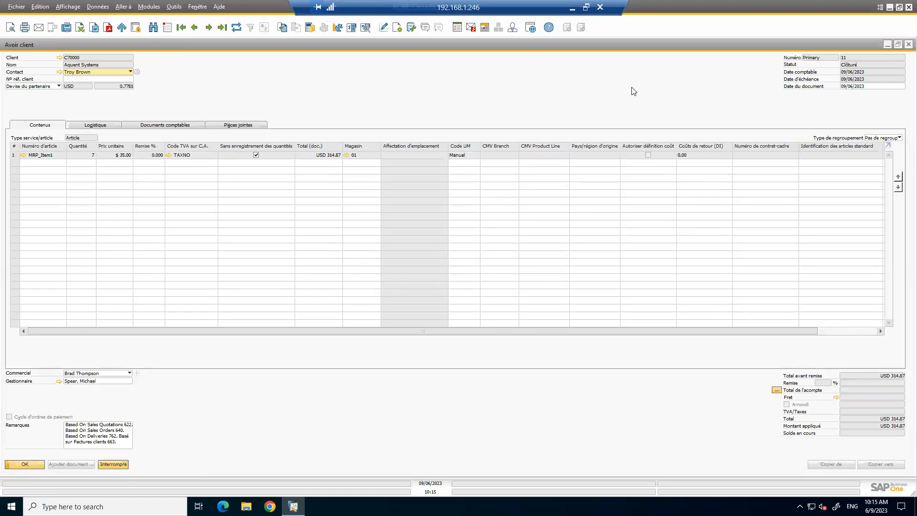
pyautogui.click(907, 45)
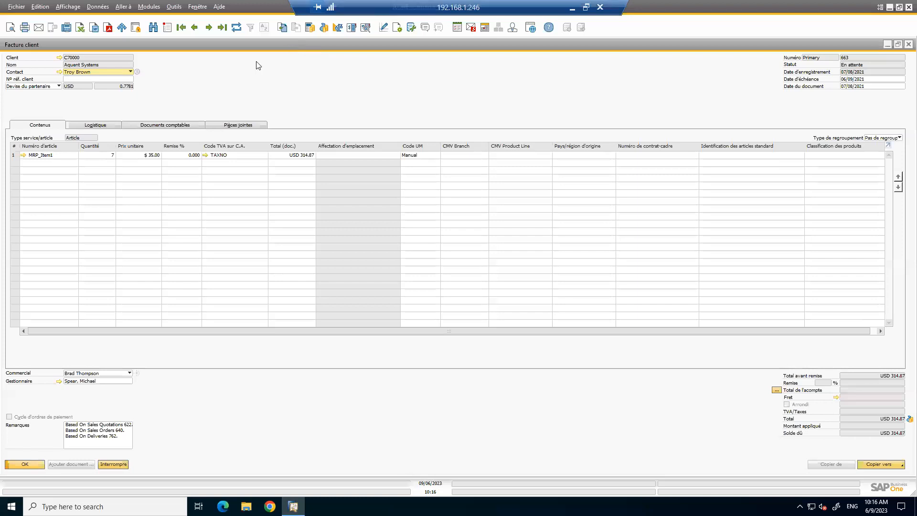
# - Start a new customer credit memo (Avoir client) for Parameter Technology, C23900
pyautogui.click(149, 7)
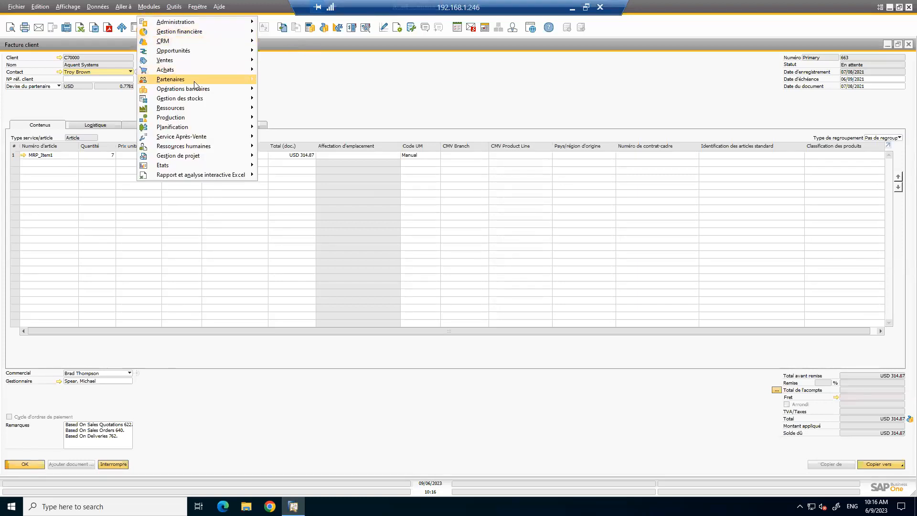
pyautogui.moveTo(198, 63)
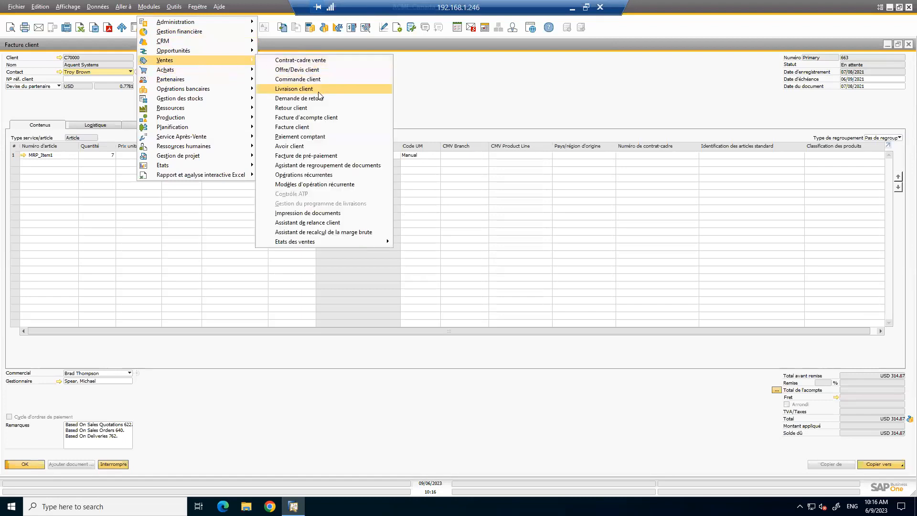
pyautogui.click(319, 145)
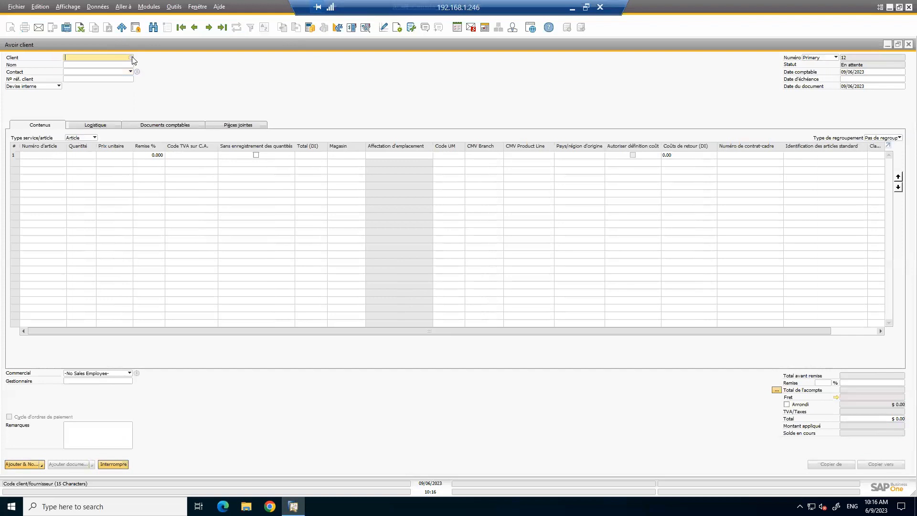
pyautogui.press('Tab')
pyautogui.click(427, 242)
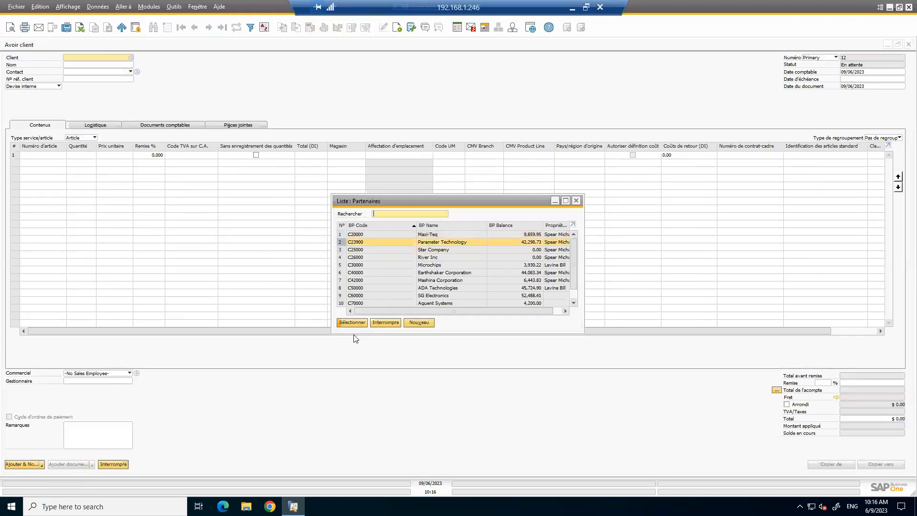
pyautogui.click(362, 323)
# - Put item A00003 on the credit memo, add the document with the add-and-view option, and close it
pyautogui.click(61, 155)
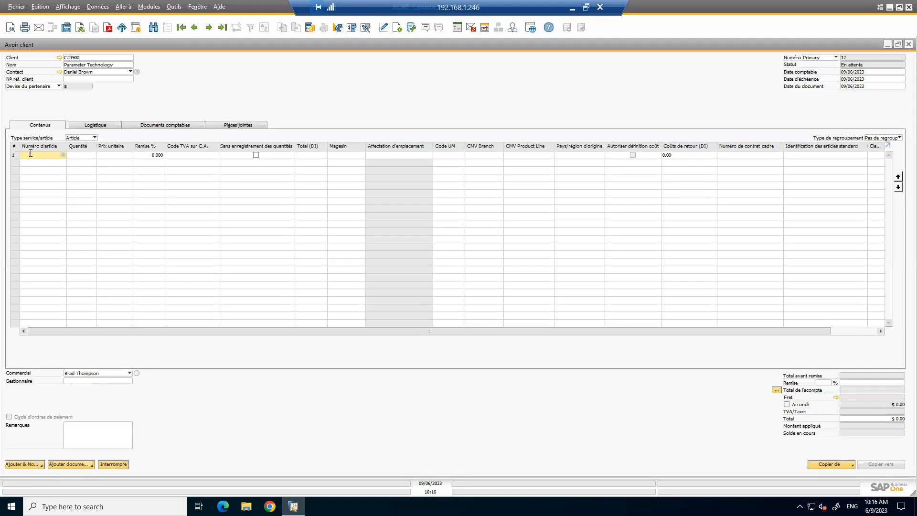
pyautogui.click(63, 155)
pyautogui.doubleClick(382, 249)
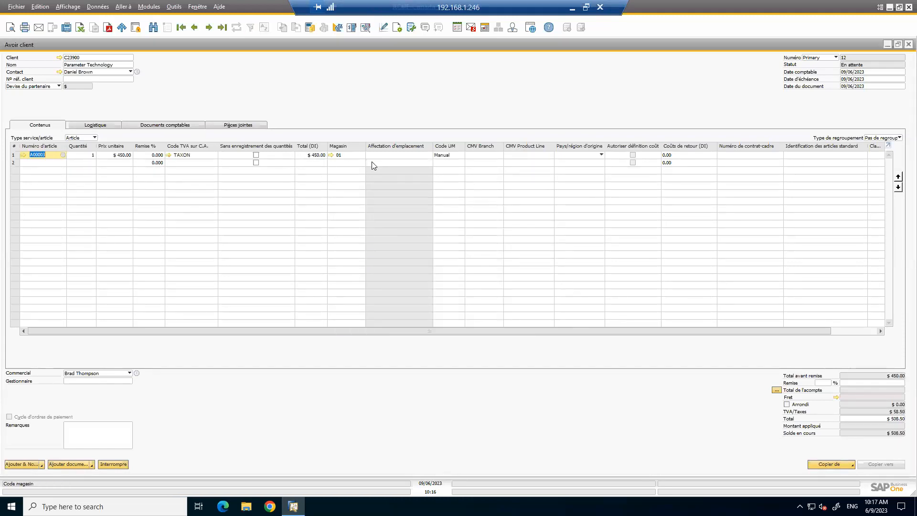
pyautogui.click(43, 466)
pyautogui.click(38, 451)
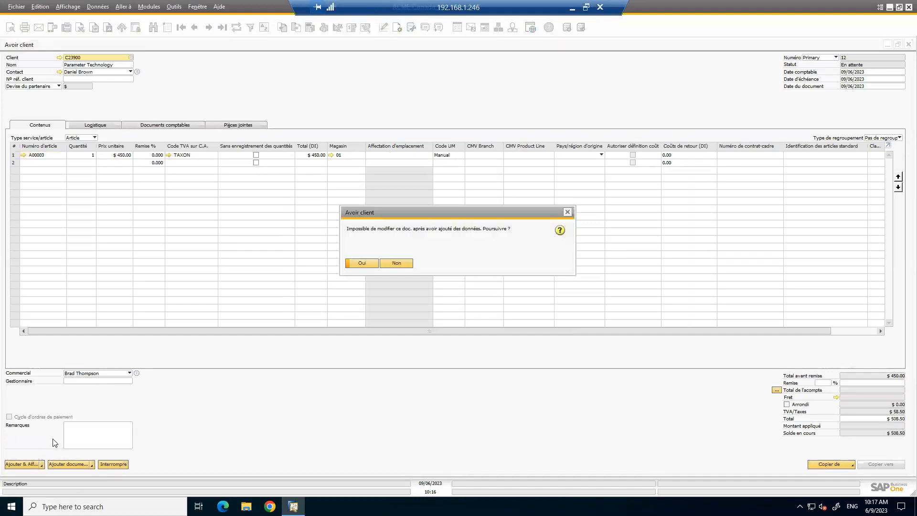
pyautogui.click(364, 263)
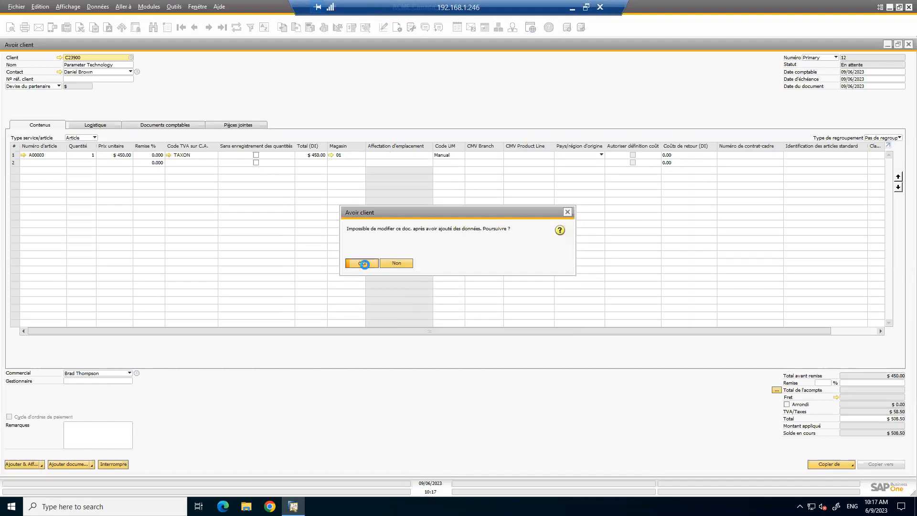
pyautogui.click(907, 45)
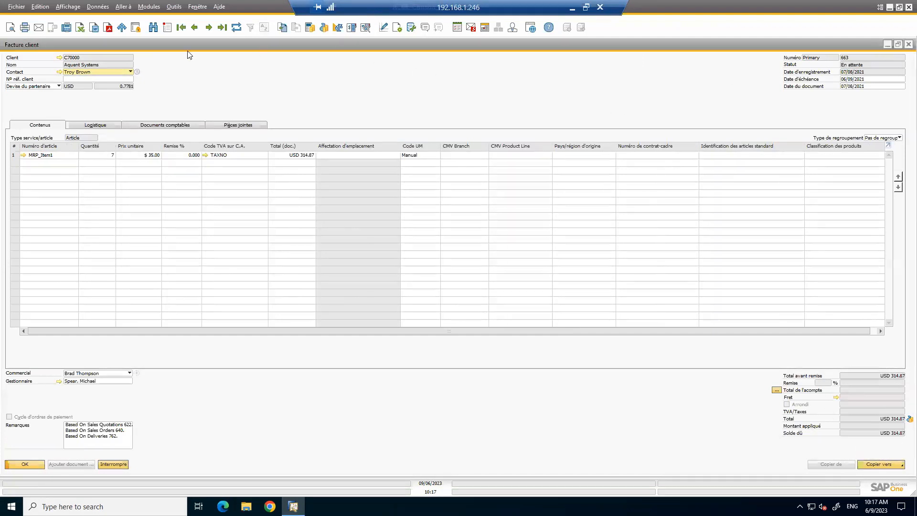
# - Browse backwards from the latest customer invoice, checking the actions offered for the Microchips invoice 670
pyautogui.click(221, 28)
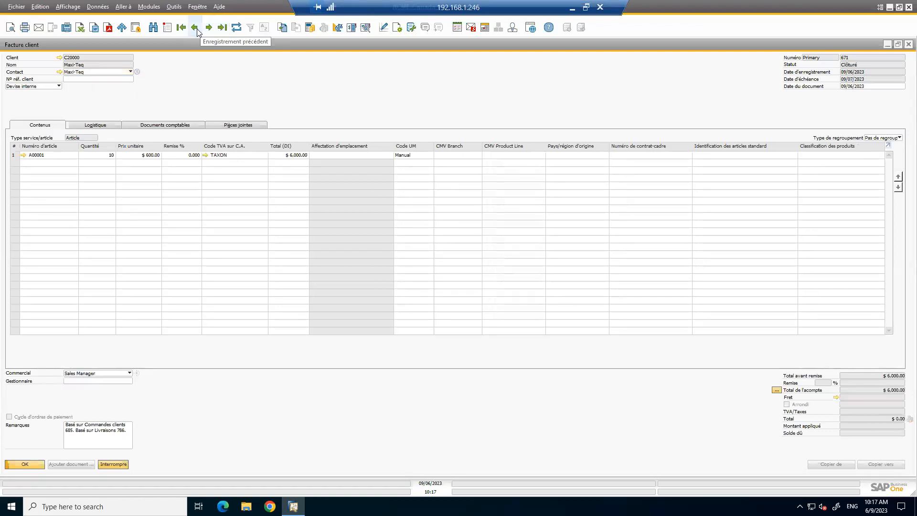
pyautogui.click(195, 28)
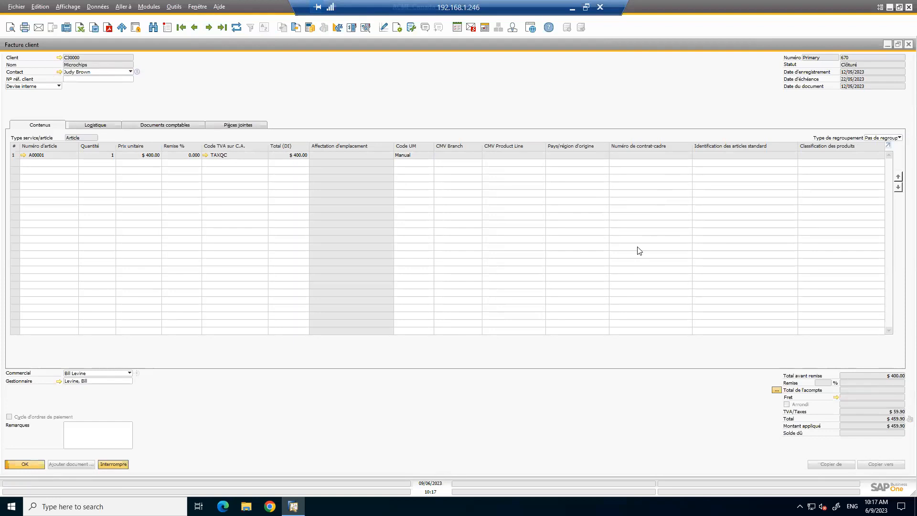
pyautogui.rightClick(322, 97)
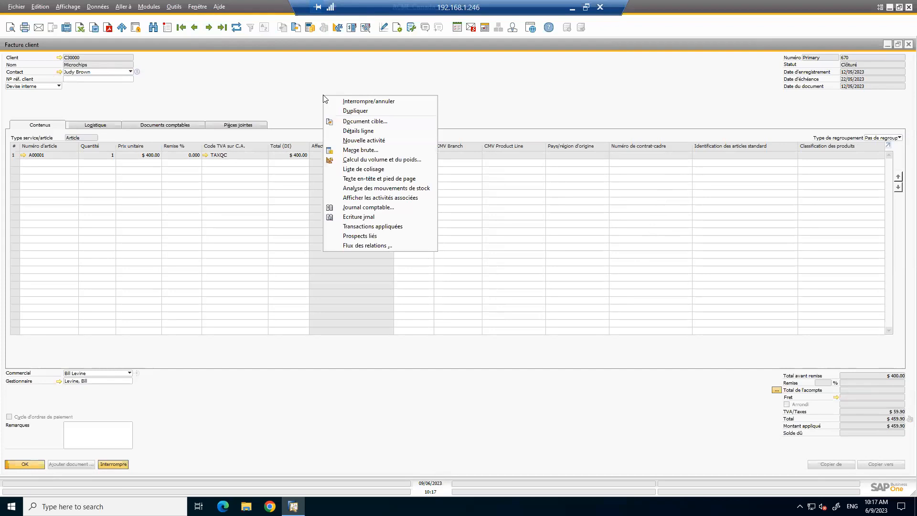
pyautogui.click(288, 80)
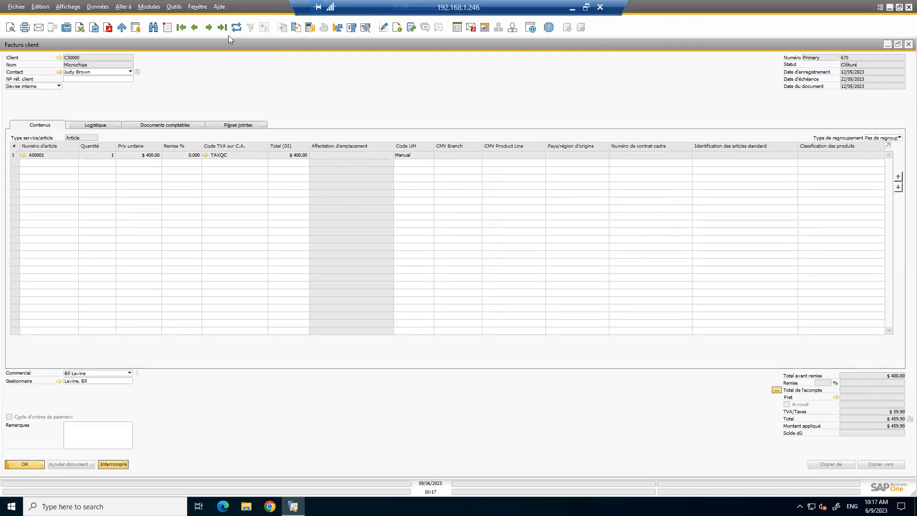
pyautogui.click(197, 29)
pyautogui.click(194, 28)
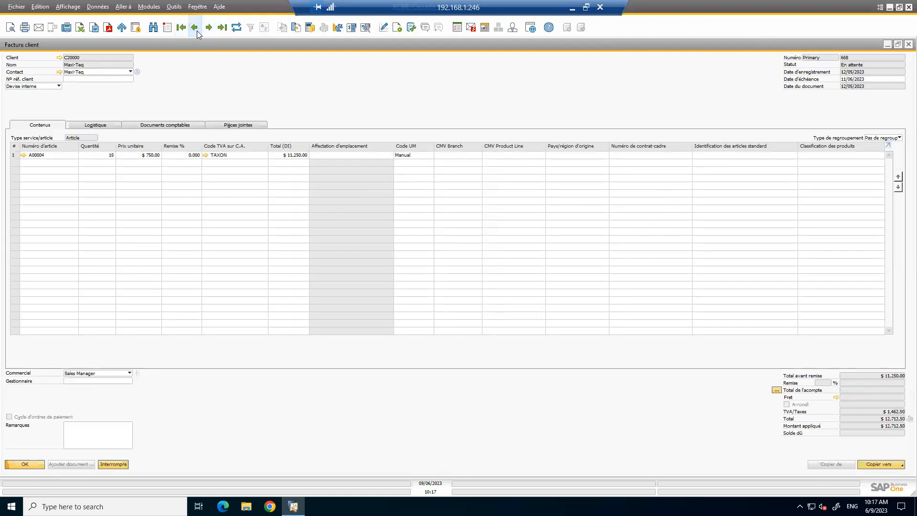
# - Change the status of the closed Maxi-Teq customer invoice 667 back to "En-cours" and save the update
pyautogui.rightClick(230, 71)
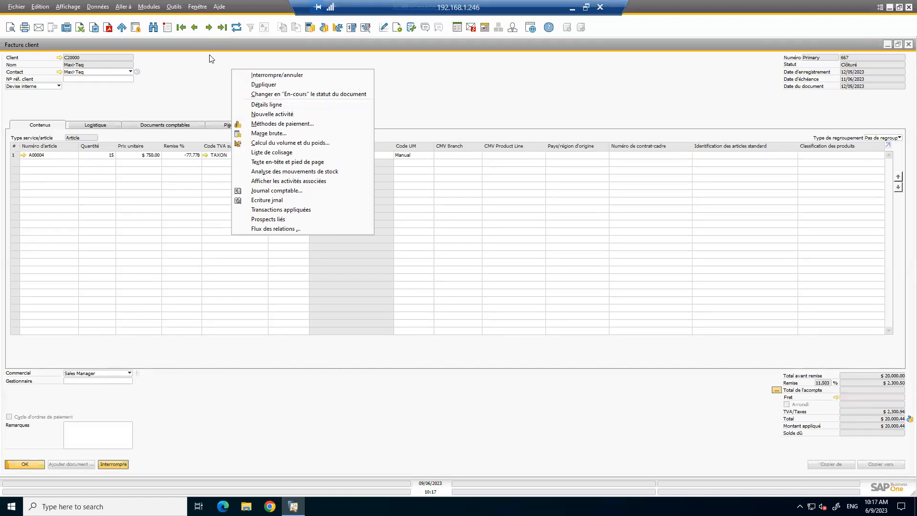
pyautogui.click(210, 58)
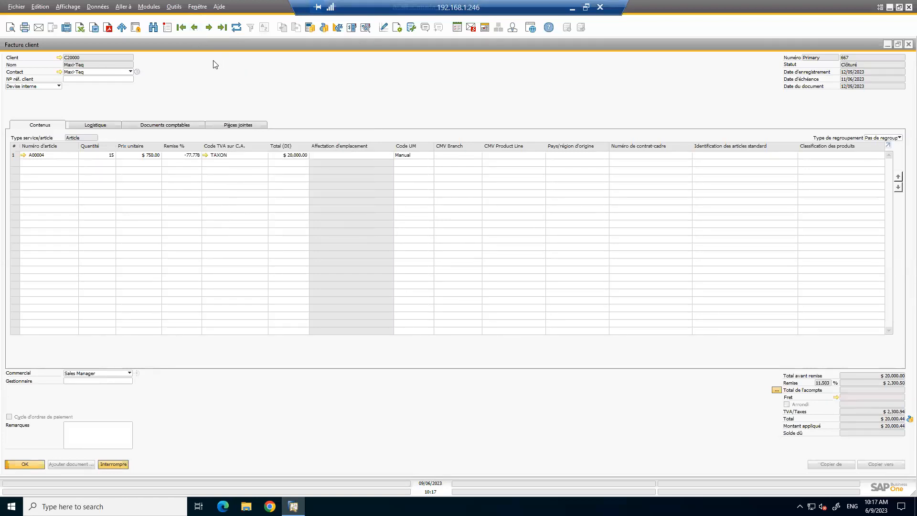
pyautogui.rightClick(251, 70)
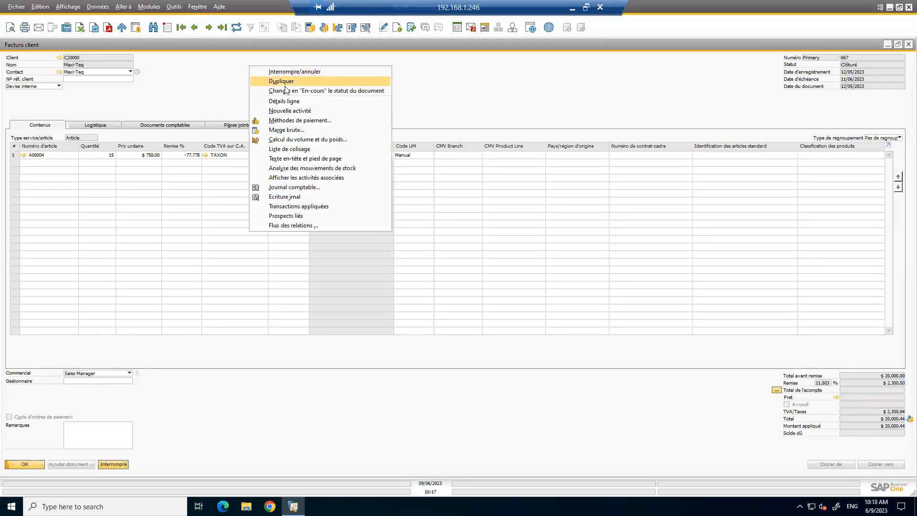
pyautogui.click(548, 112)
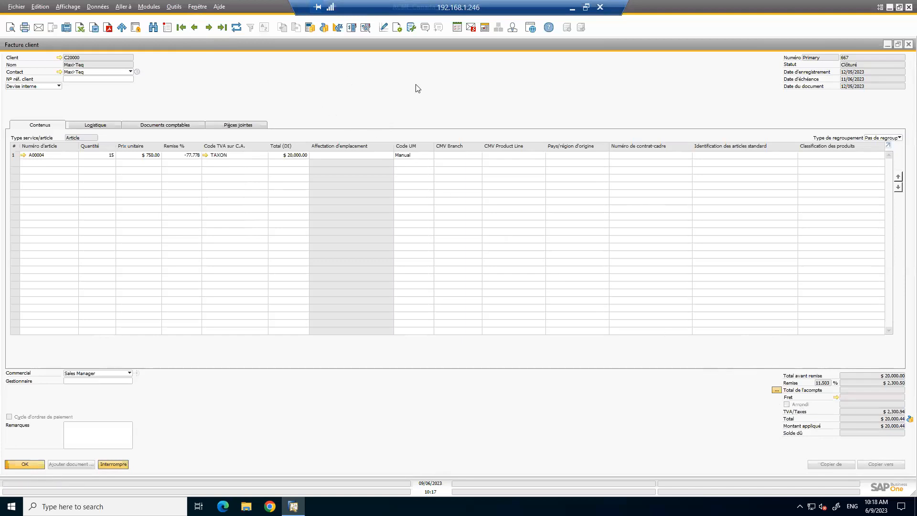
pyautogui.rightClick(336, 87)
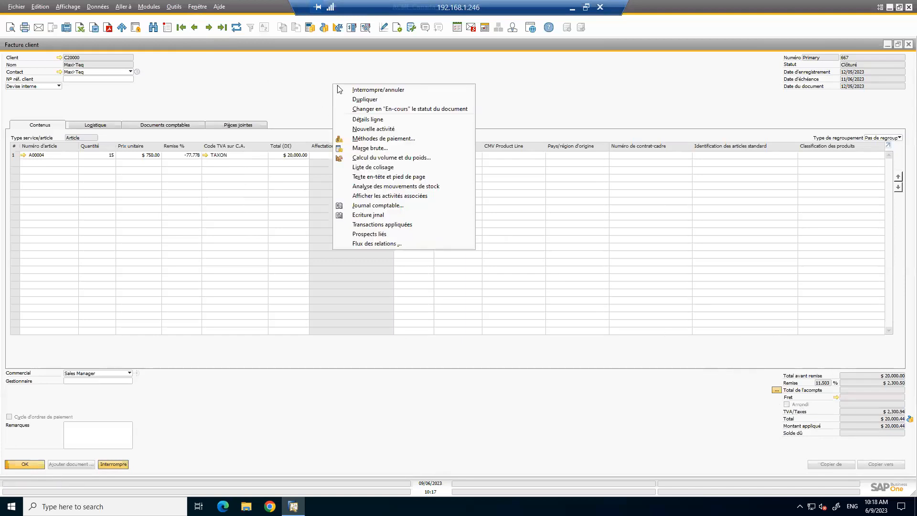
pyautogui.click(370, 110)
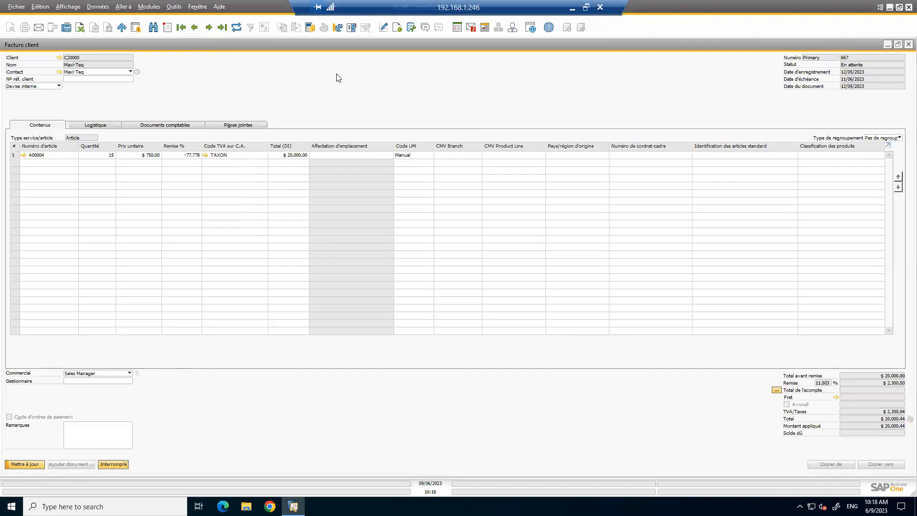
pyautogui.click(26, 464)
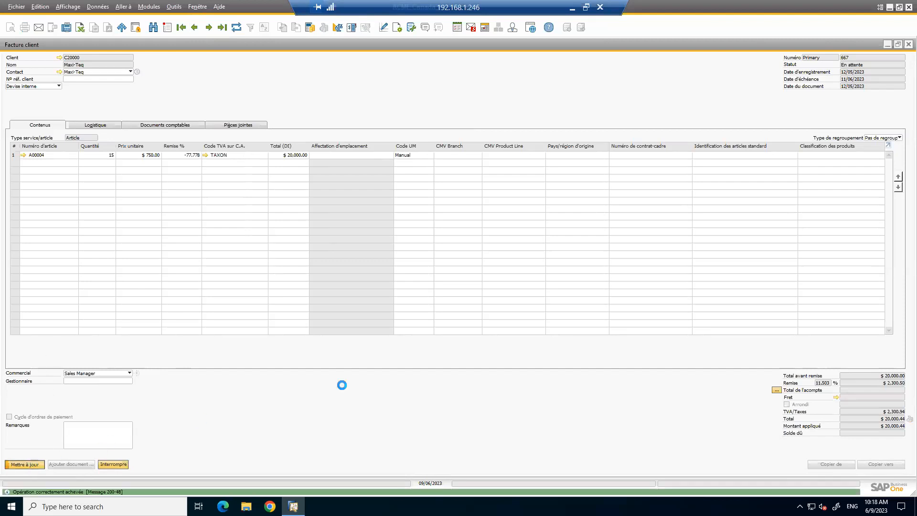
# - Copy invoice 667 to a return request (Demande de retour), try its no-quantity-posting option on item A00004, and discard the request unsaved
pyautogui.click(889, 465)
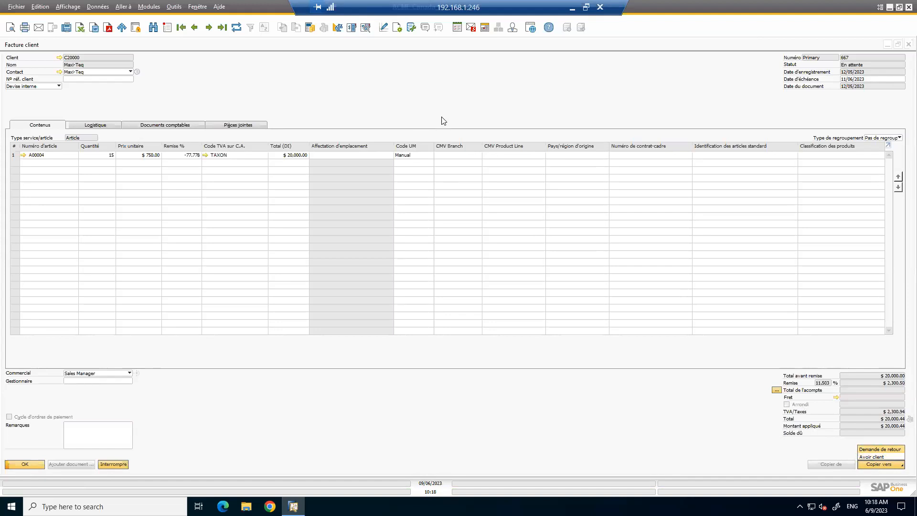
pyautogui.click(893, 450)
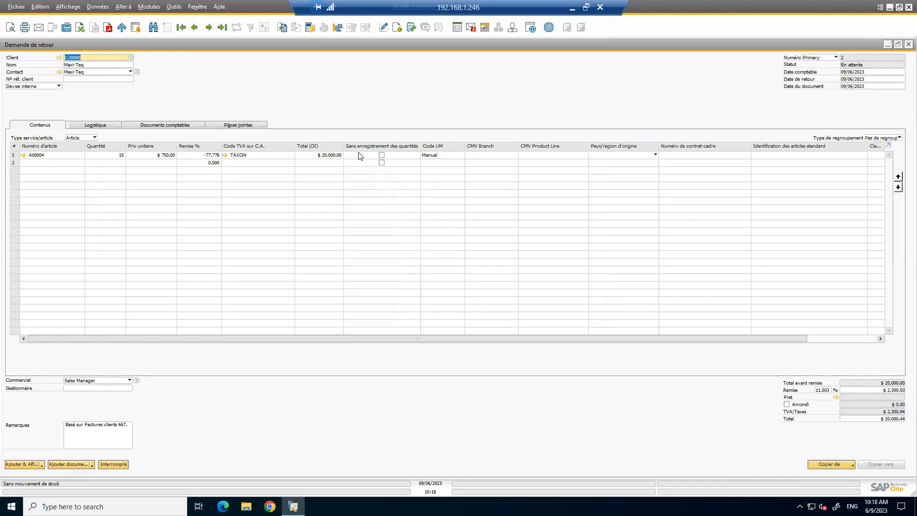
pyautogui.click(382, 155)
pyautogui.click(382, 155)
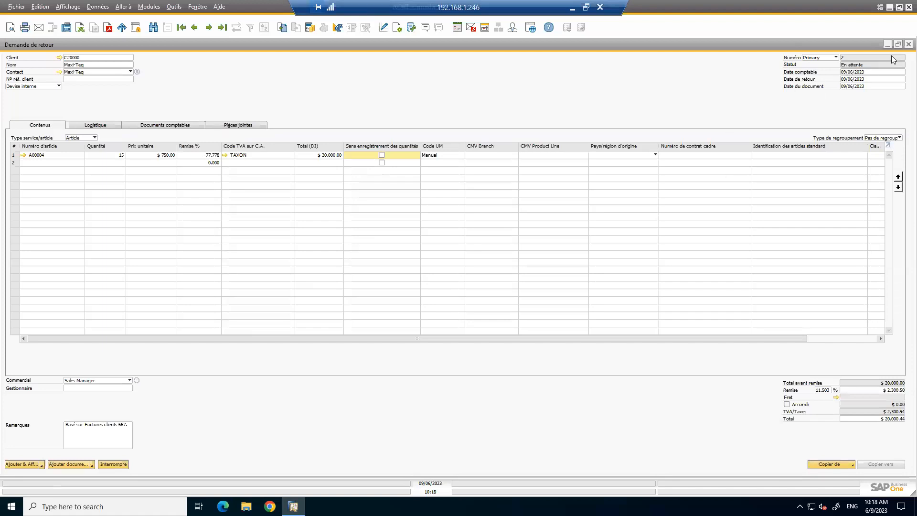
pyautogui.click(904, 45)
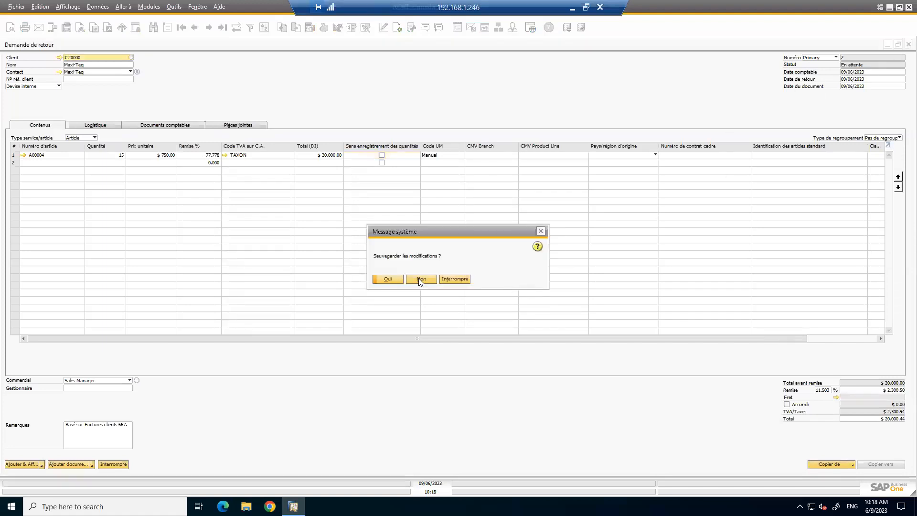
# - Copy invoice 667 to a customer credit memo (Avoir client), with item A00004's quantity set to 2 and "Sans enregistrement des quantités" enabled
pyautogui.click(885, 465)
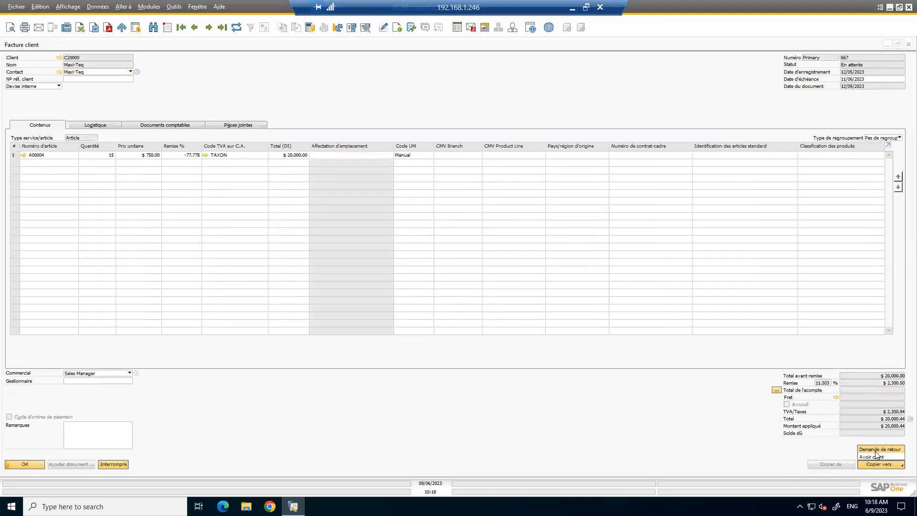
pyautogui.click(872, 457)
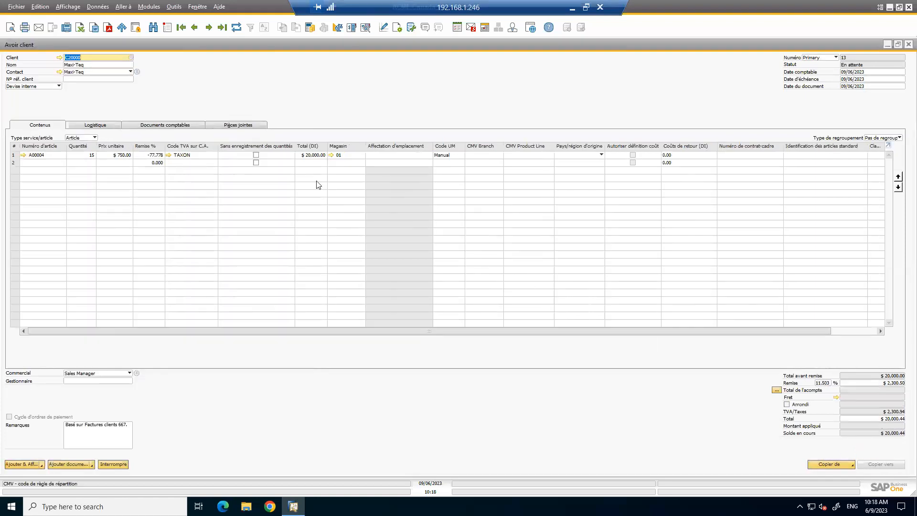
pyautogui.click(89, 158)
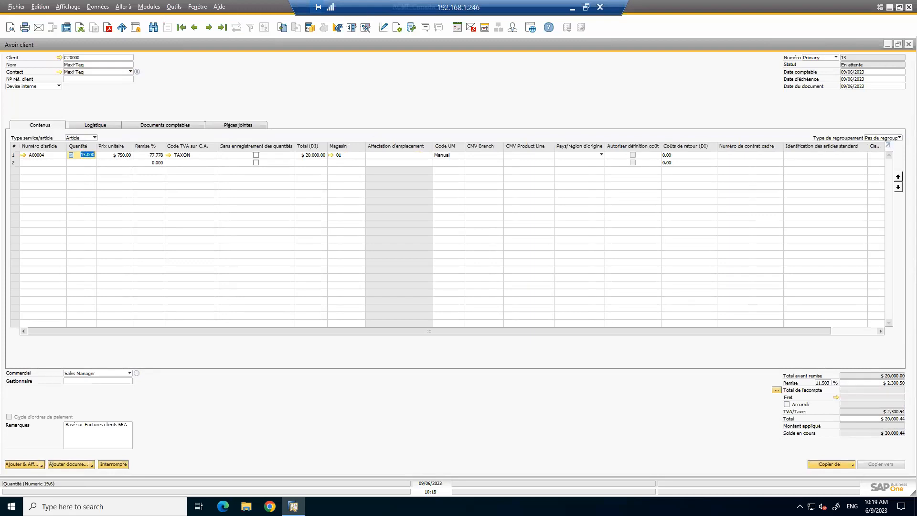
pyautogui.write('2')
pyautogui.press('Tab')
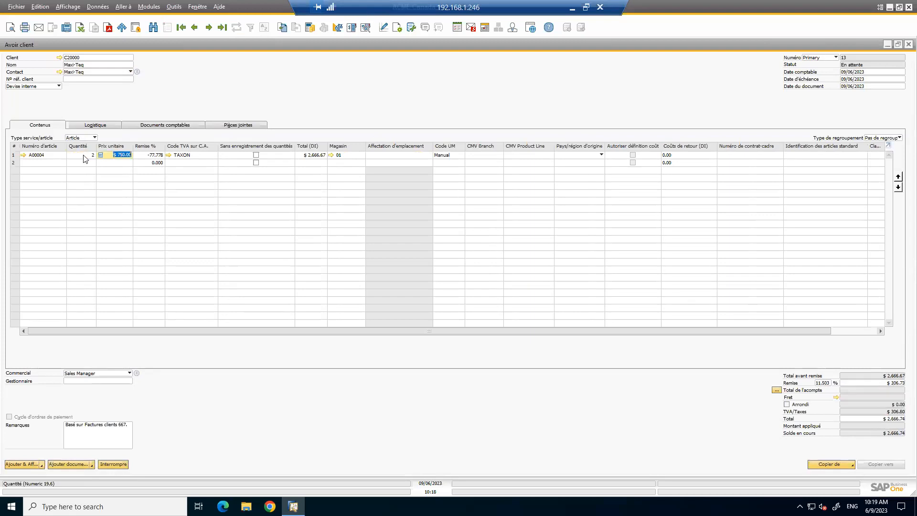
pyautogui.click(257, 155)
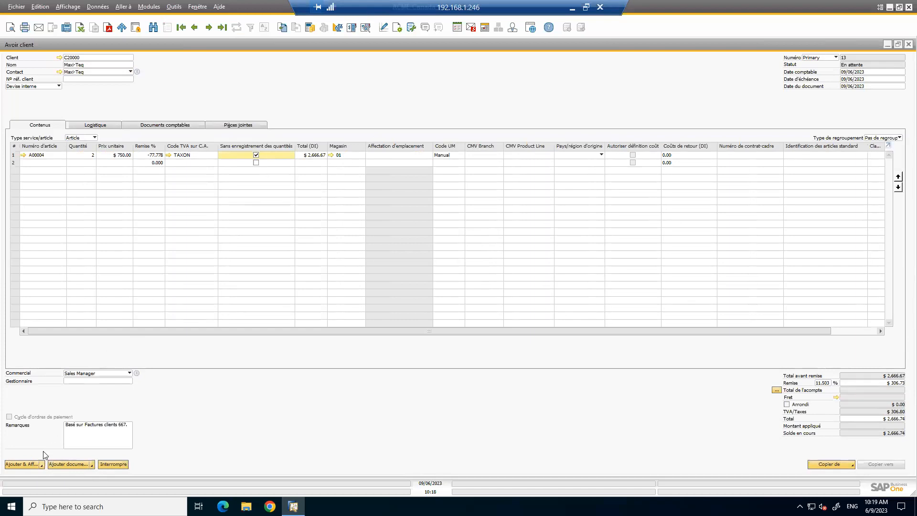
# - Add the credit memo with the add-and-view option, accepting both confirmations, and close the credit memo and invoice windows
pyautogui.click(21, 464)
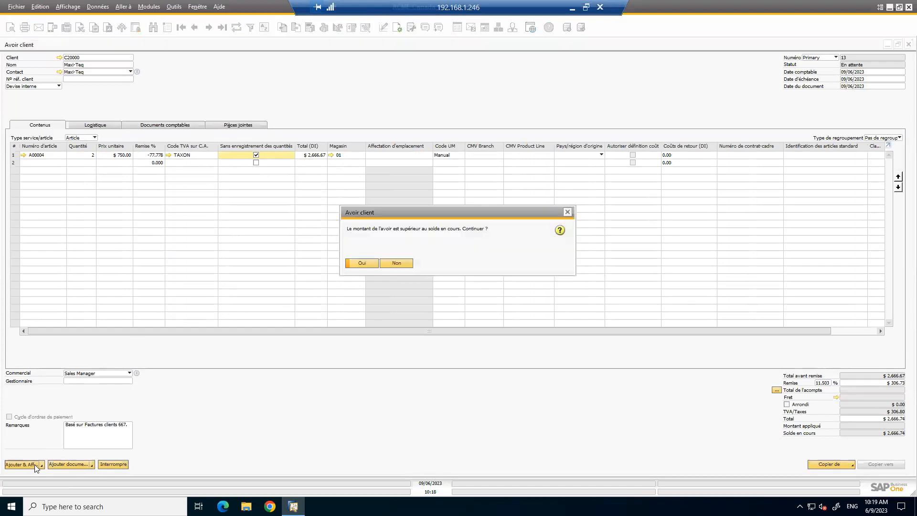
pyautogui.click(359, 263)
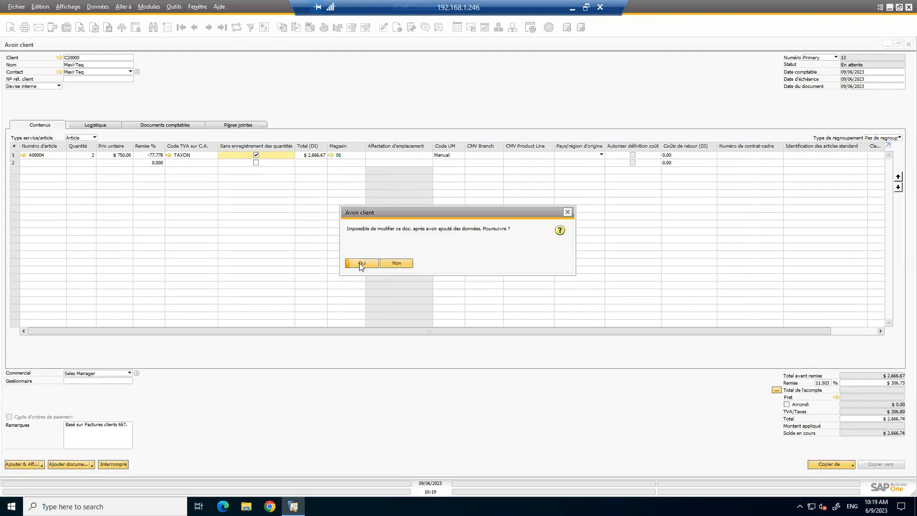
pyautogui.click(361, 263)
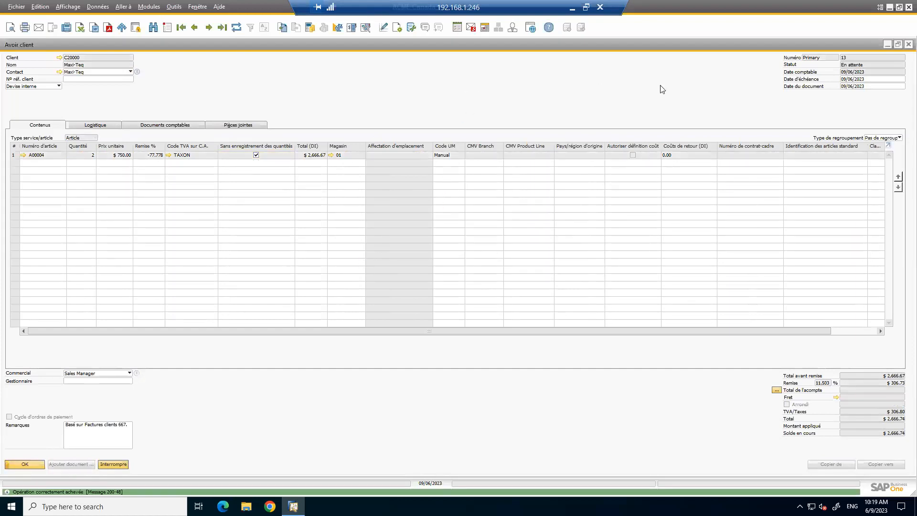
pyautogui.click(907, 45)
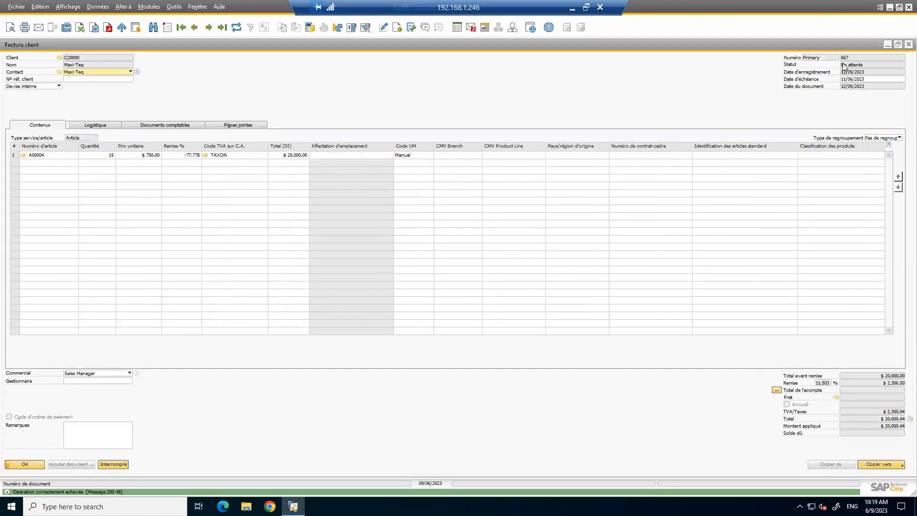
pyautogui.click(903, 46)
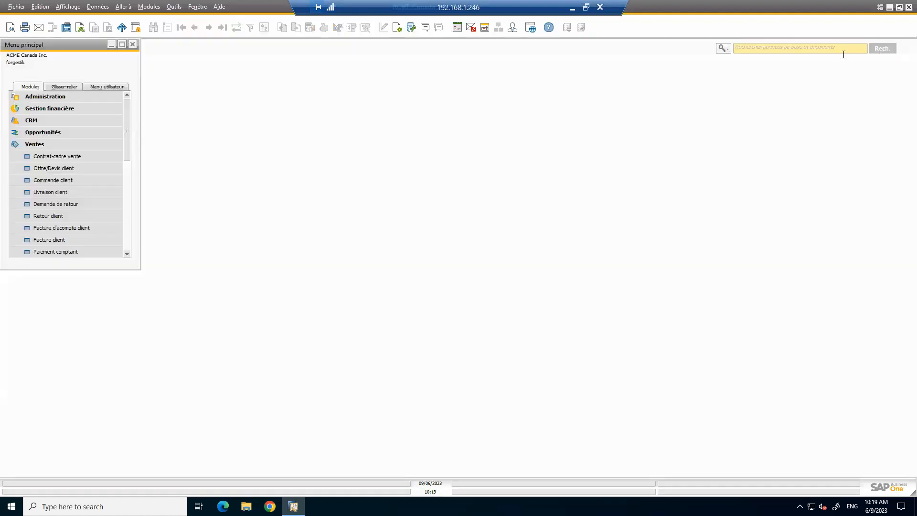
# - Display the latest customer down payment invoice (Facture d'acompte client), review its relationship map (Flux des relations), and close the map
pyautogui.click(64, 145)
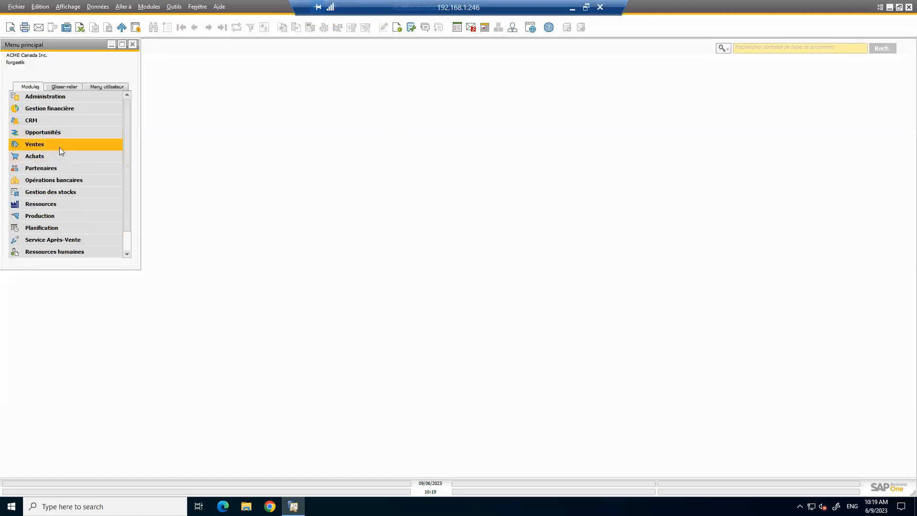
pyautogui.click(60, 146)
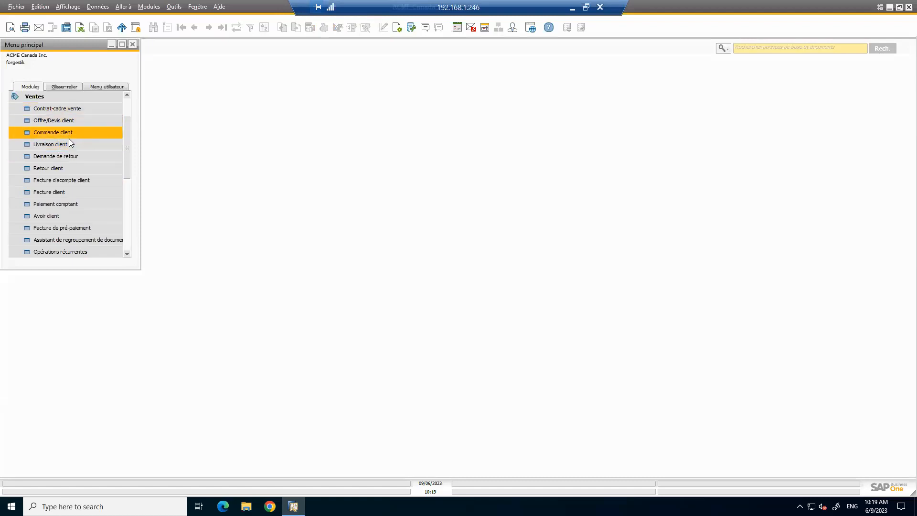
pyautogui.click(82, 179)
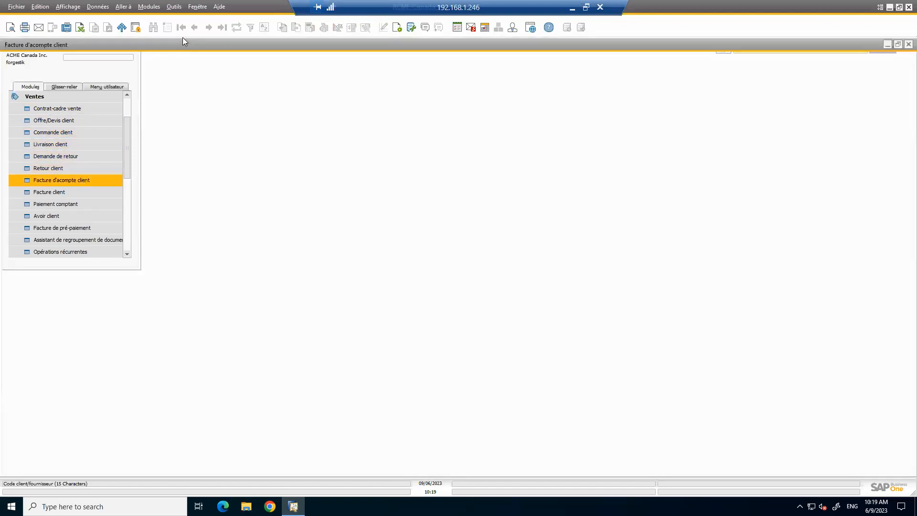
pyautogui.click(195, 30)
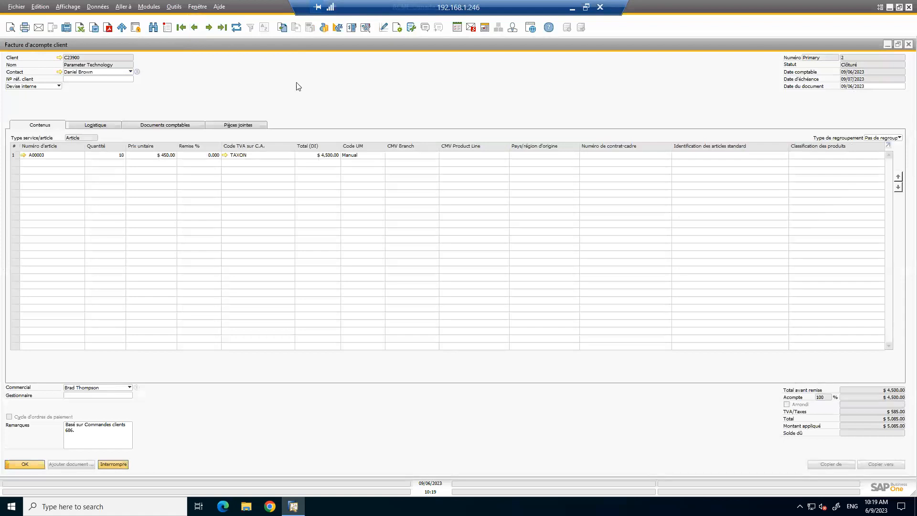
pyautogui.rightClick(324, 99)
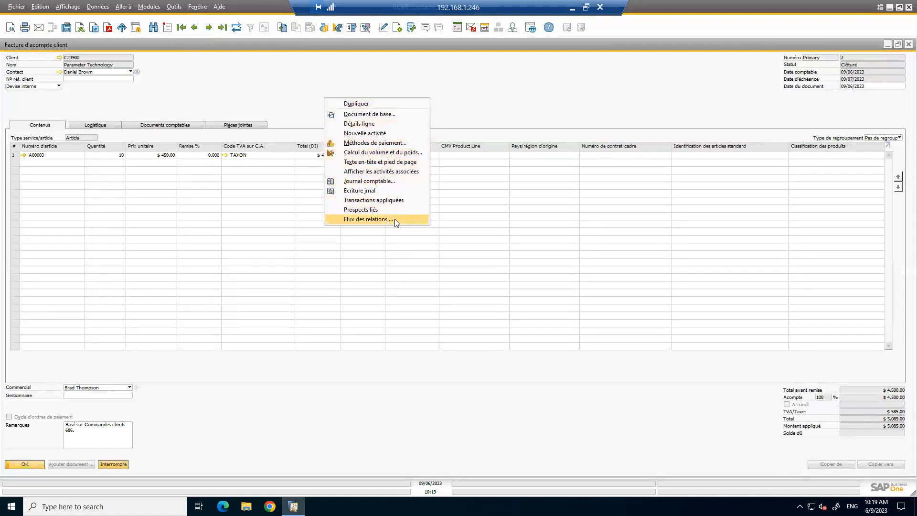
pyautogui.click(370, 218)
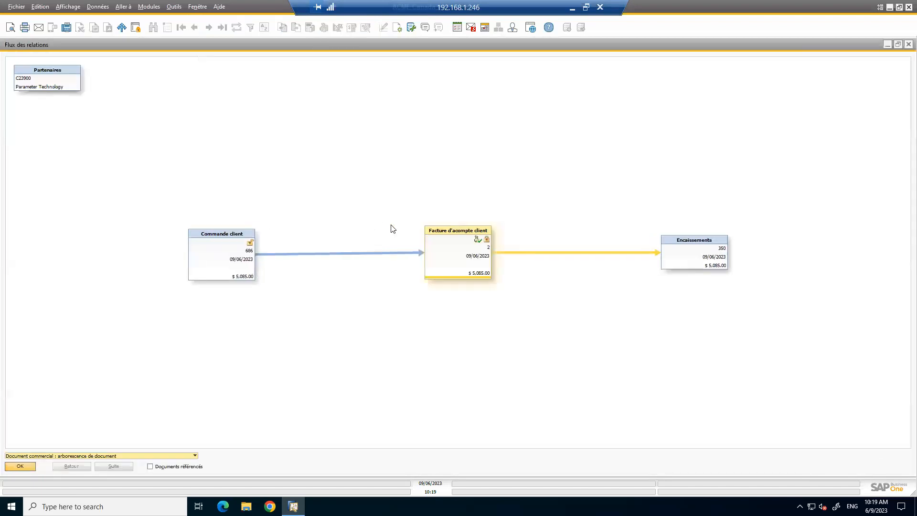
pyautogui.click(908, 44)
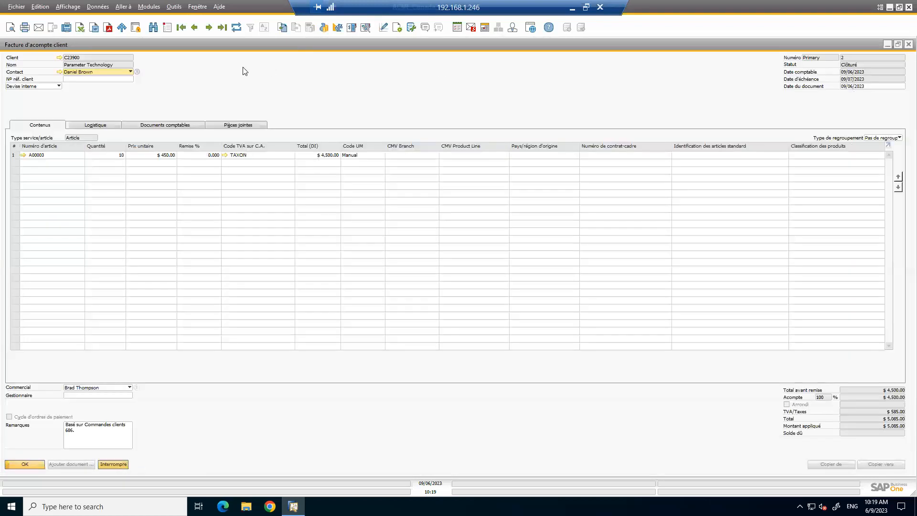
# - Go back to Maxi-Teq's down payment invoice 1, review its relationship map, and open the down payment invoice from the map
pyautogui.click(194, 28)
pyautogui.rightClick(307, 72)
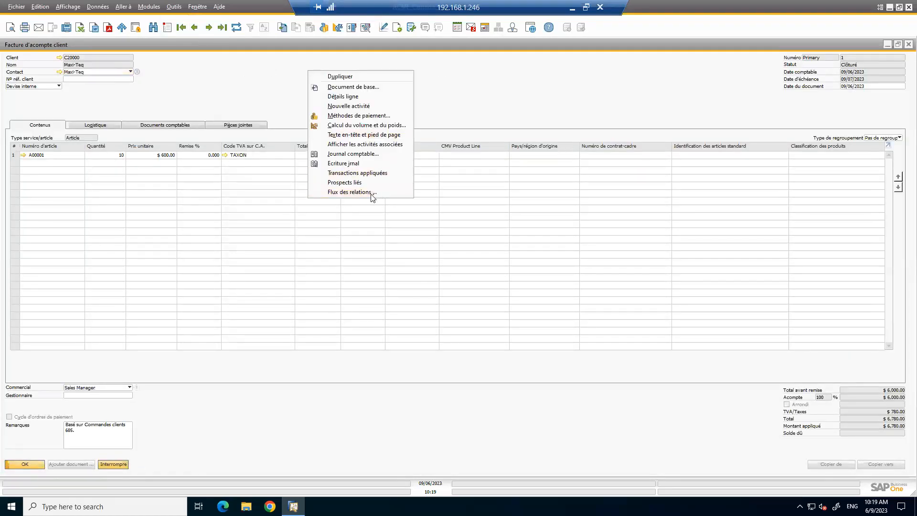
pyautogui.click(371, 194)
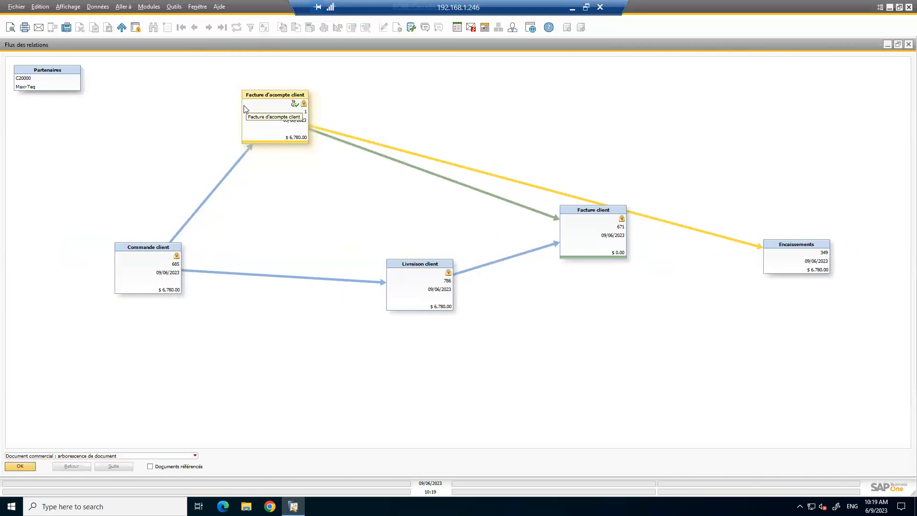
pyautogui.doubleClick(272, 109)
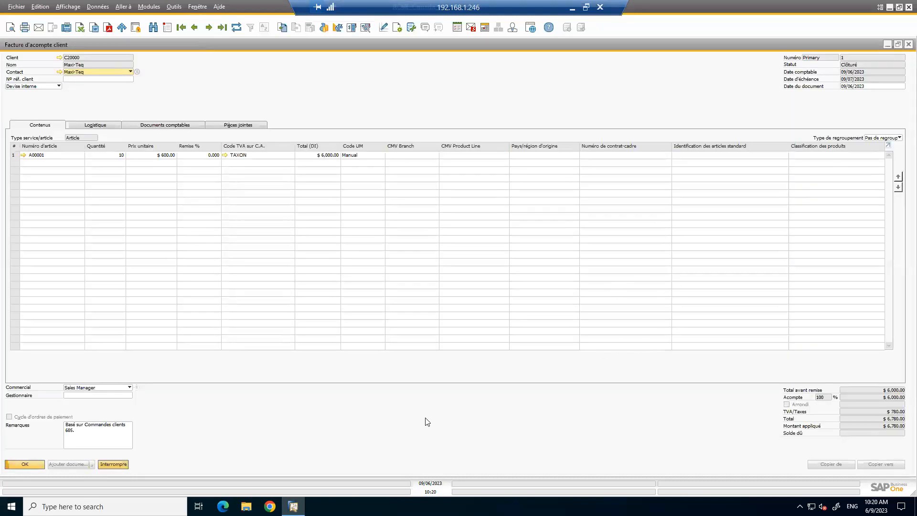
# - Examine the journal entry (Ecriture jrnal) of Maxi-Teq's down payment invoice, and close the entry and the invoice to return to the map
pyautogui.rightClick(293, 94)
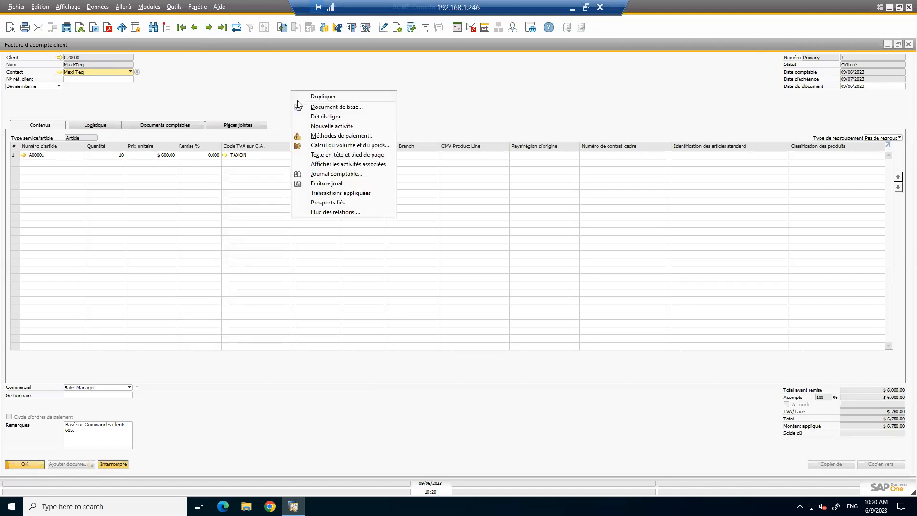
pyautogui.click(350, 183)
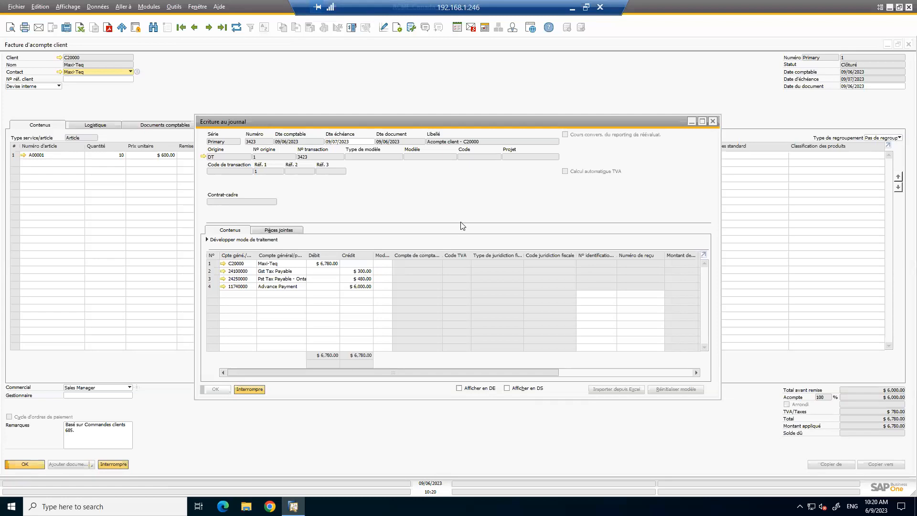
pyautogui.click(712, 122)
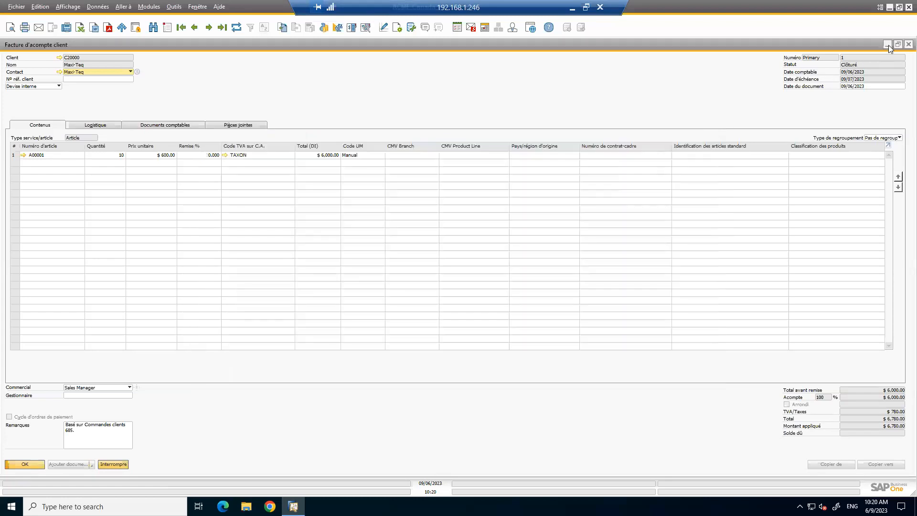
pyautogui.click(907, 45)
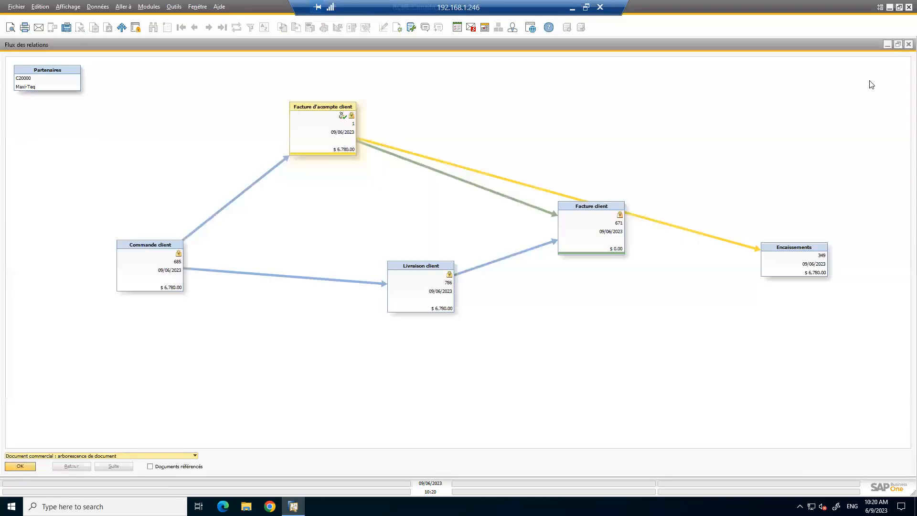
# - Reposition the delivery (Livraison client) and invoice (Facture client) in the relationship map, and open customer invoice 671
pyautogui.moveTo(416, 266); pyautogui.dragTo(406, 297)
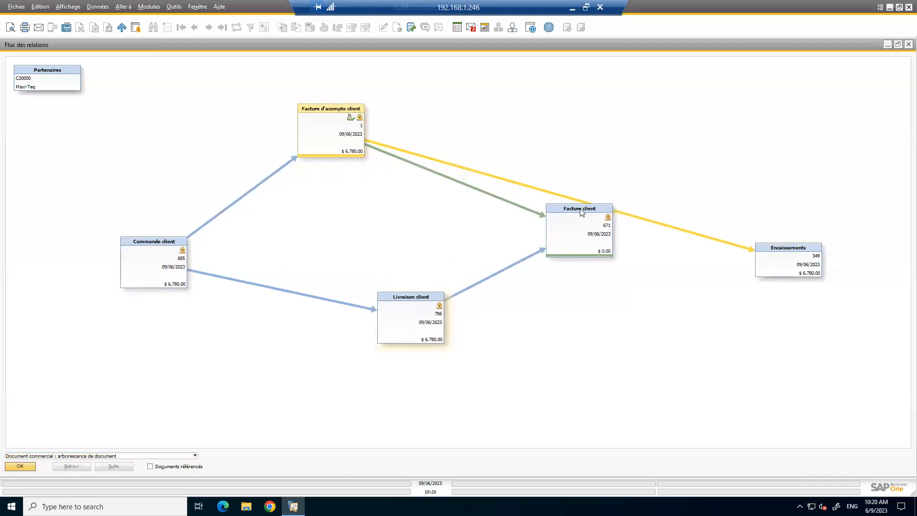
pyautogui.moveTo(424, 298); pyautogui.dragTo(365, 253)
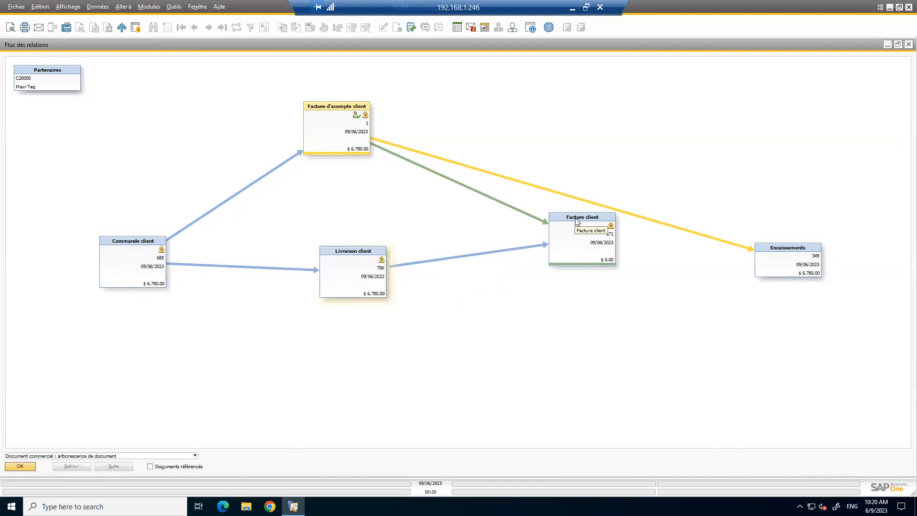
pyautogui.moveTo(576, 221); pyautogui.dragTo(578, 244)
pyautogui.doubleClick(577, 242)
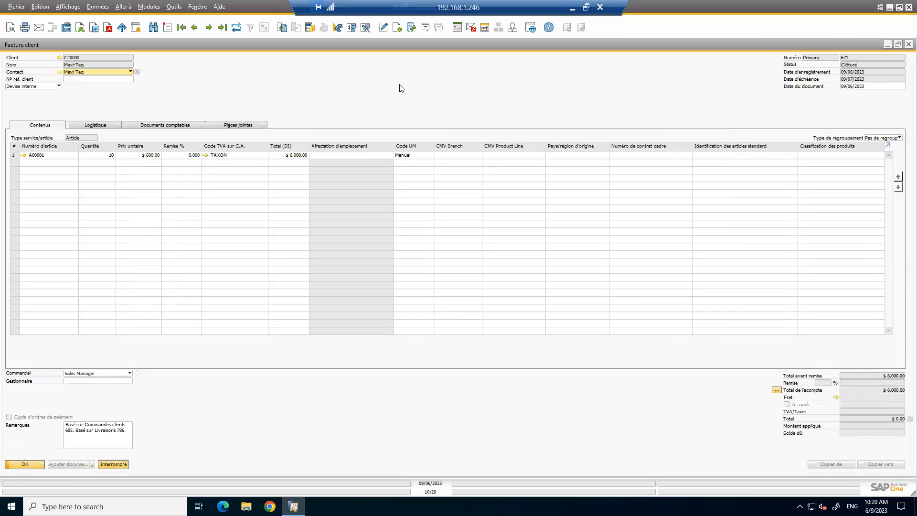
# - Examine the journal entry (Ecriture jrnal) of customer invoice 671, and close the entry and invoice to return to the relationship map
pyautogui.rightClick(399, 85)
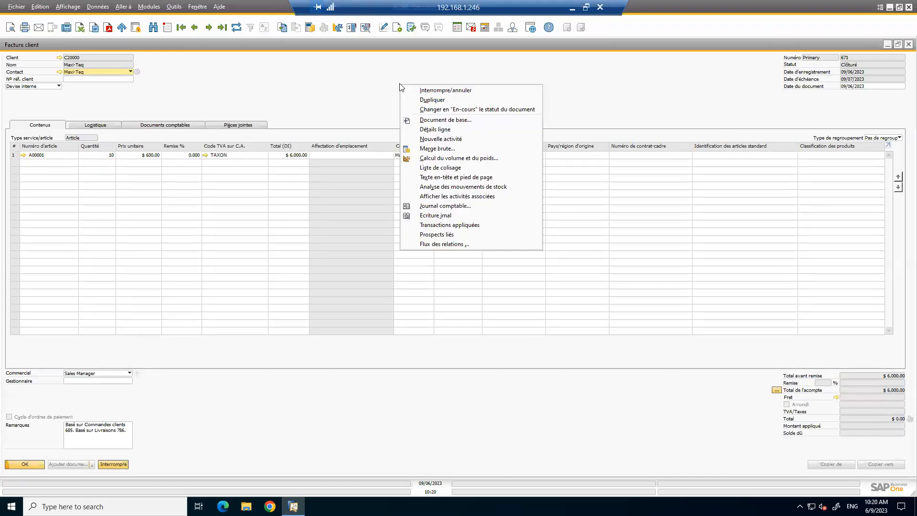
pyautogui.click(444, 219)
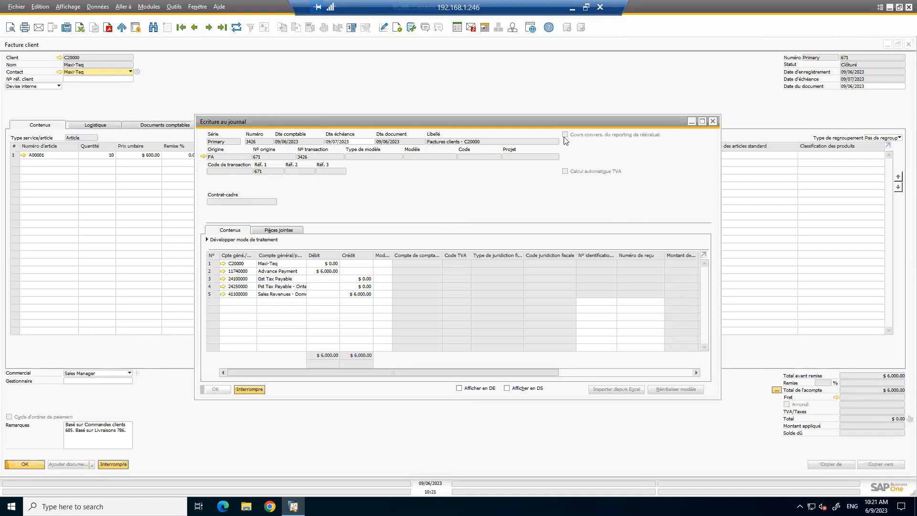
pyautogui.click(712, 121)
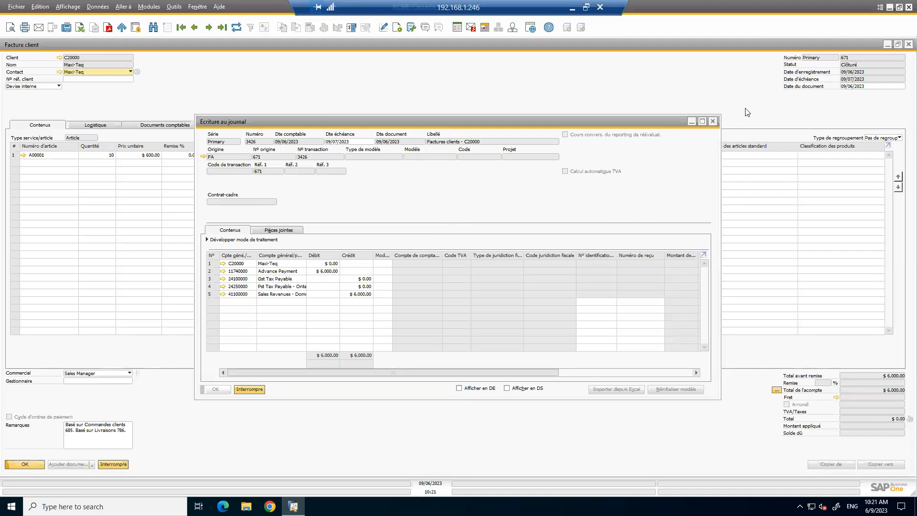
pyautogui.click(907, 44)
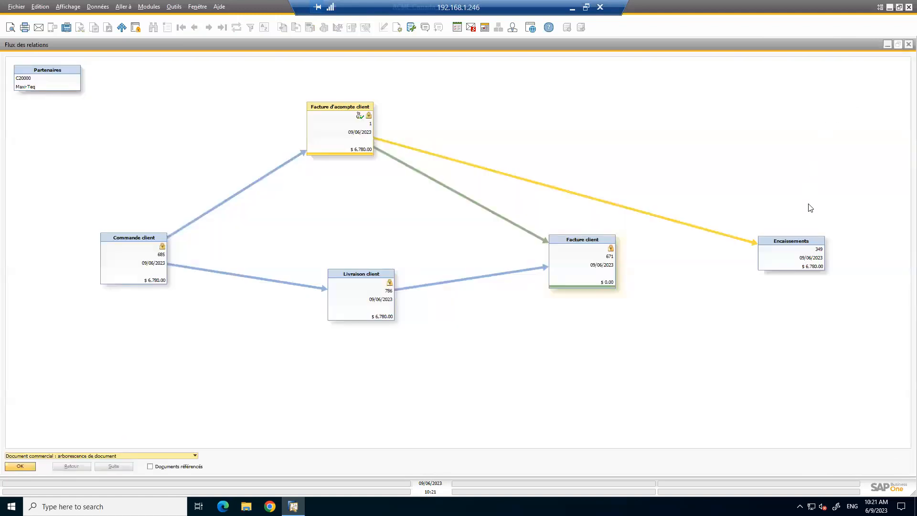
# - Open customer invoice 671 from the relationship map, change its status to "En-cours", and update the document
pyautogui.moveTo(785, 242); pyautogui.dragTo(533, 106)
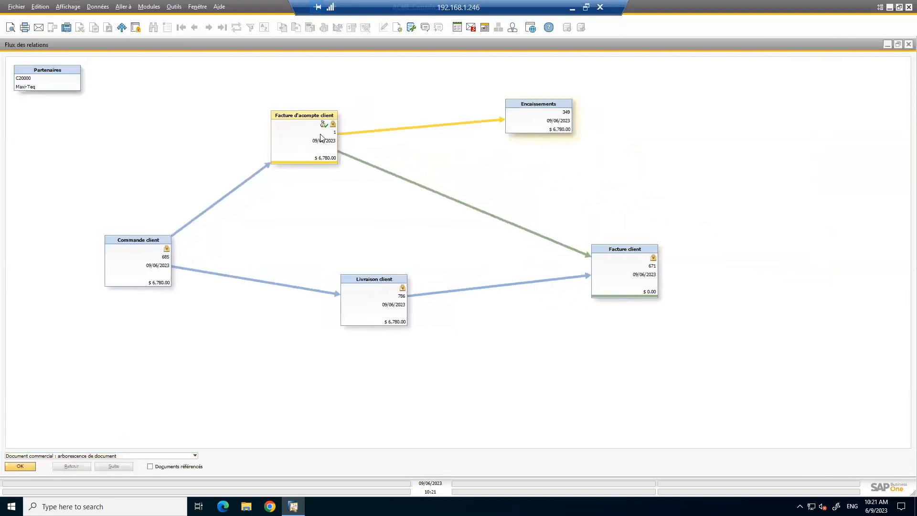
pyautogui.moveTo(620, 249); pyautogui.dragTo(576, 219)
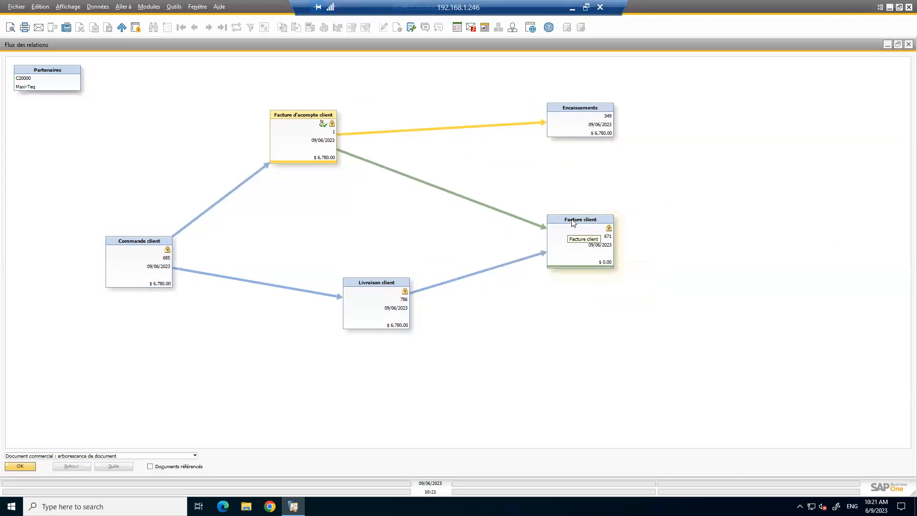
pyautogui.doubleClick(573, 222)
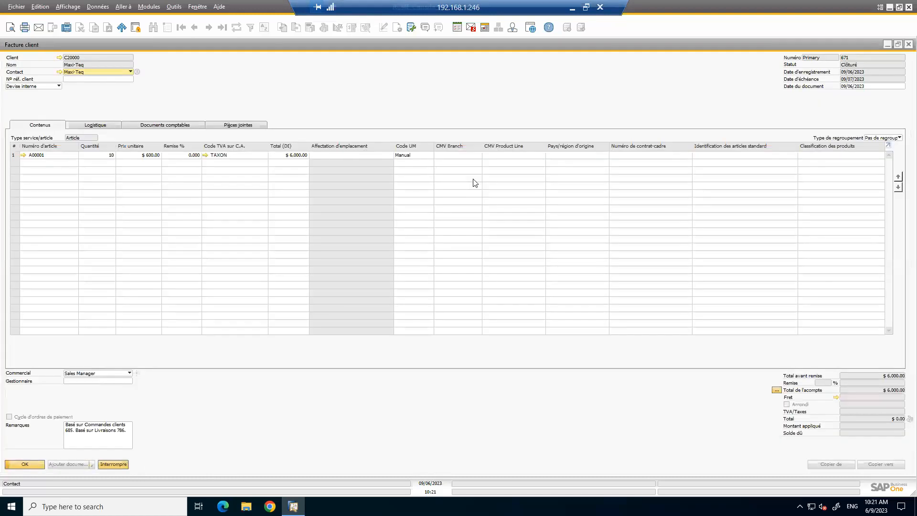
pyautogui.rightClick(533, 104)
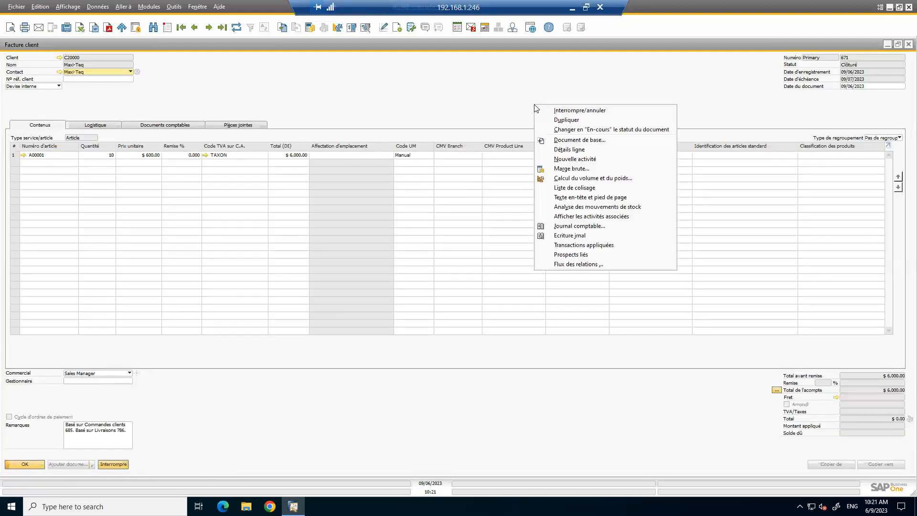
pyautogui.click(599, 134)
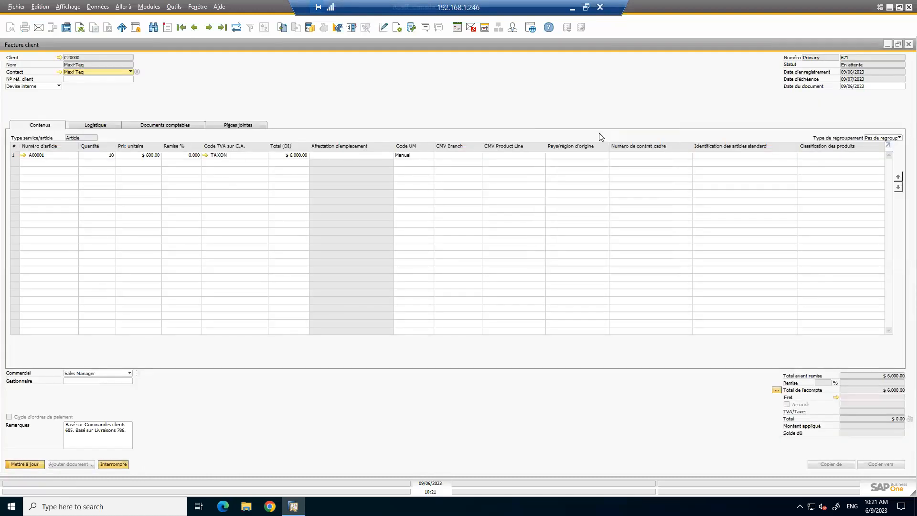
pyautogui.click(25, 464)
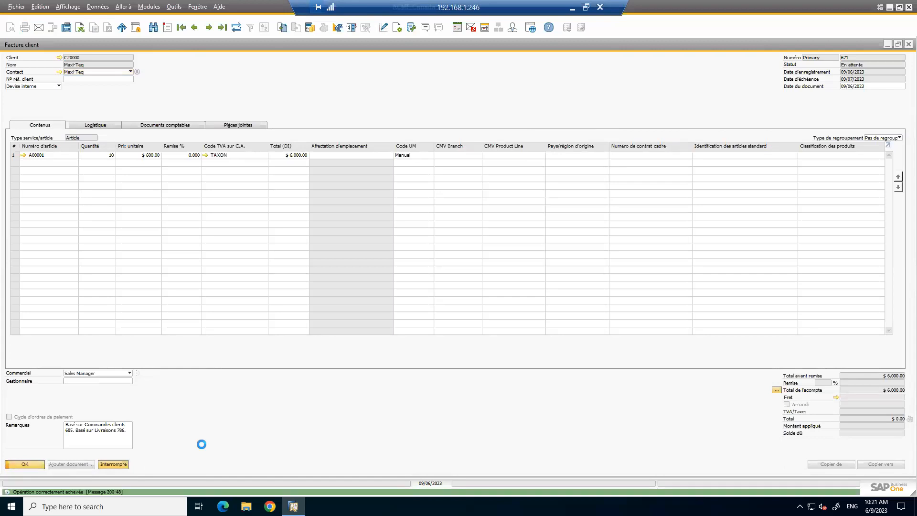
# - Copy the reopened invoice to a customer credit memo (Avoir client) and examine its journal entry preview, accepting the confirmation
pyautogui.click(900, 466)
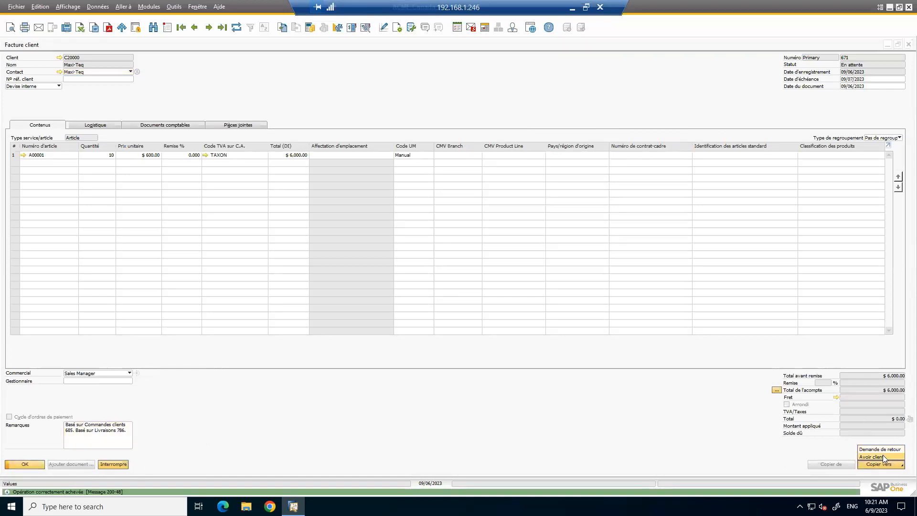
pyautogui.click(881, 456)
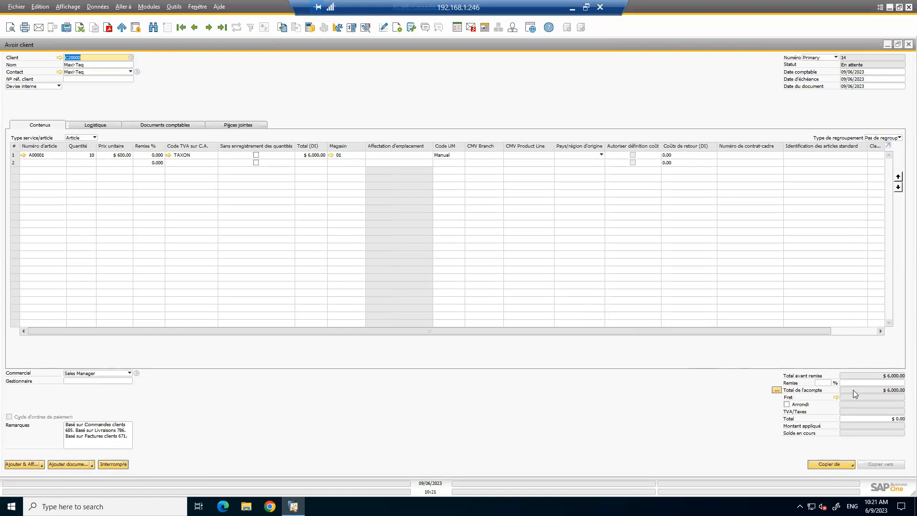
pyautogui.rightClick(474, 94)
pyautogui.click(526, 169)
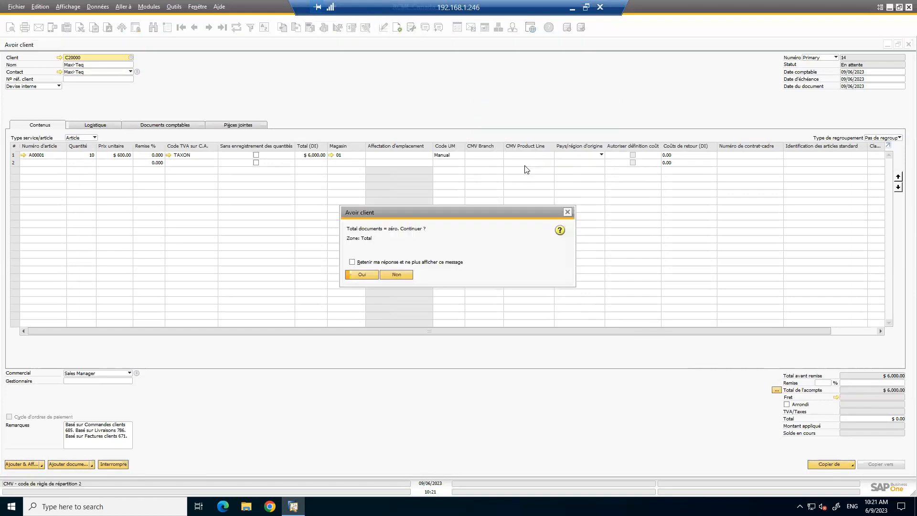
pyautogui.click(359, 275)
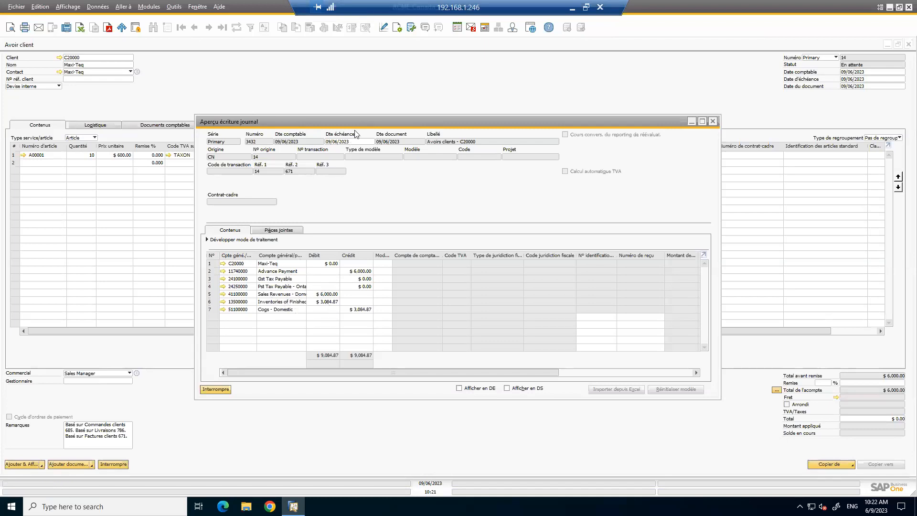
pyautogui.moveTo(358, 122); pyautogui.dragTo(329, 194)
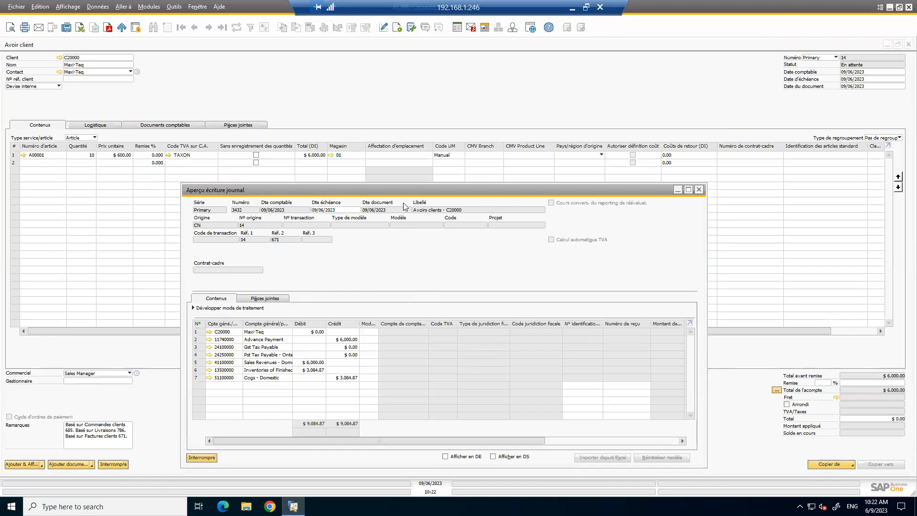
pyautogui.moveTo(407, 190); pyautogui.dragTo(374, 184)
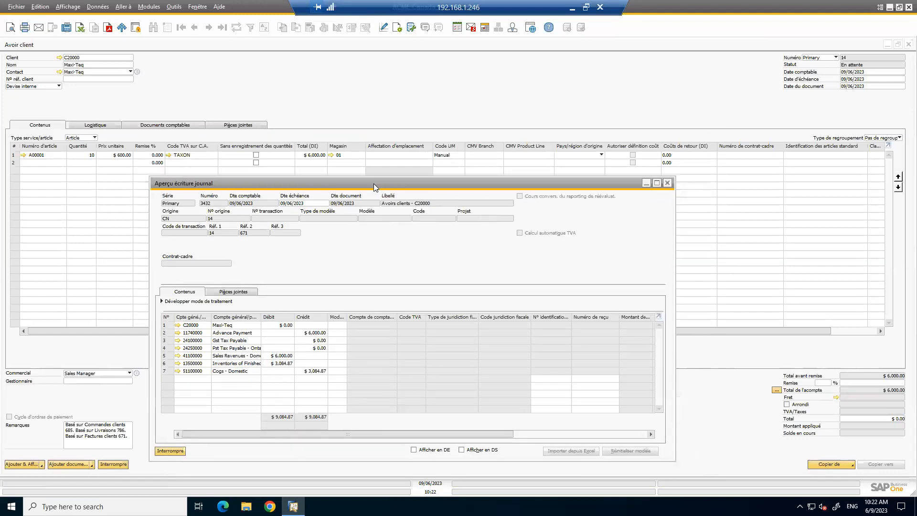
pyautogui.click(666, 184)
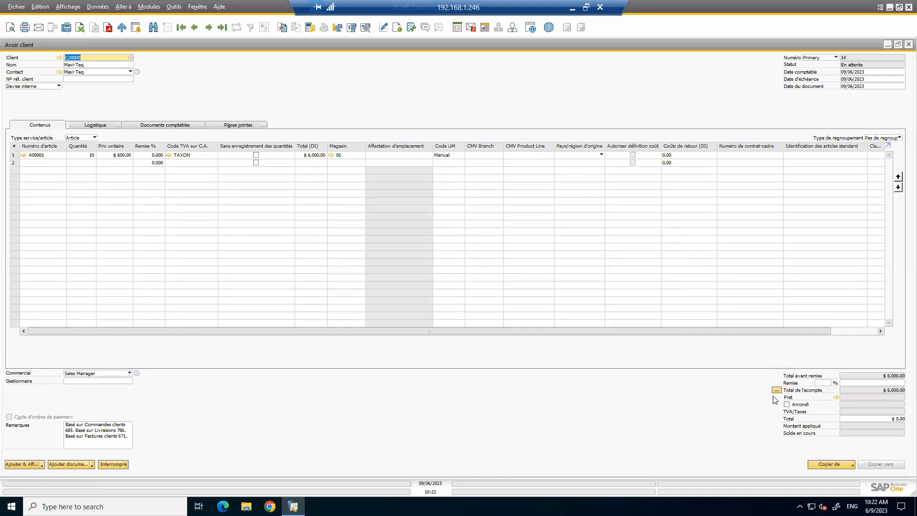
# - Deselect down payment invoice 1 in the credit memo's down payments to draw (Acomptes à émettre), and confirm
pyautogui.click(776, 390)
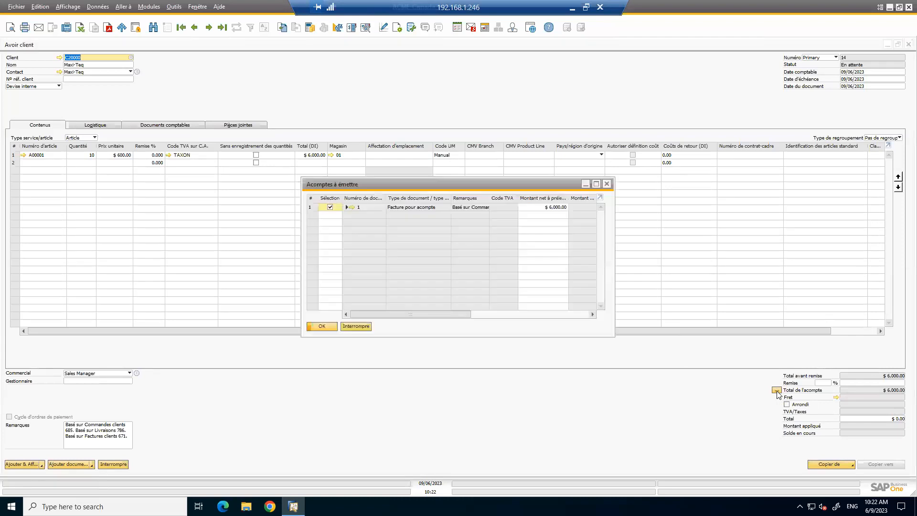
pyautogui.click(330, 207)
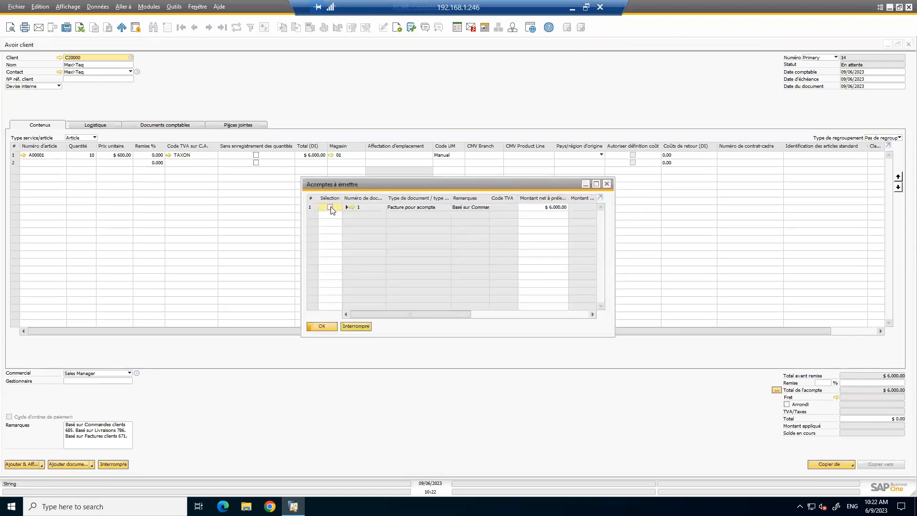
pyautogui.click(321, 326)
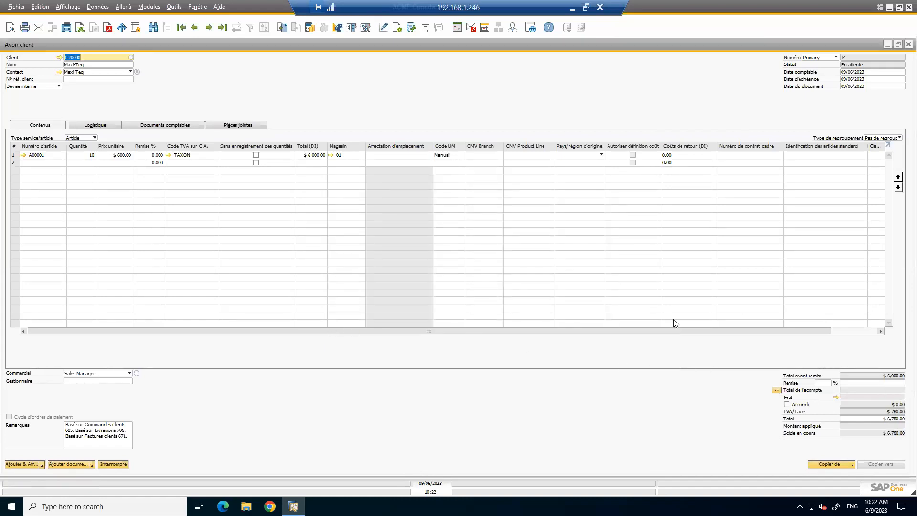
# - Examine the credit memo's journal entry preview without the down payment, accepting the confirmation, and close the preview
pyautogui.rightClick(353, 89)
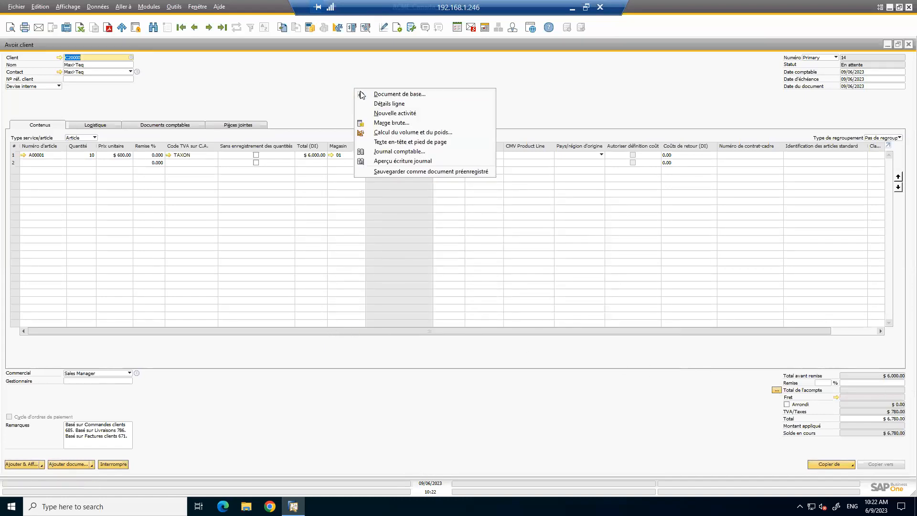
pyautogui.click(422, 161)
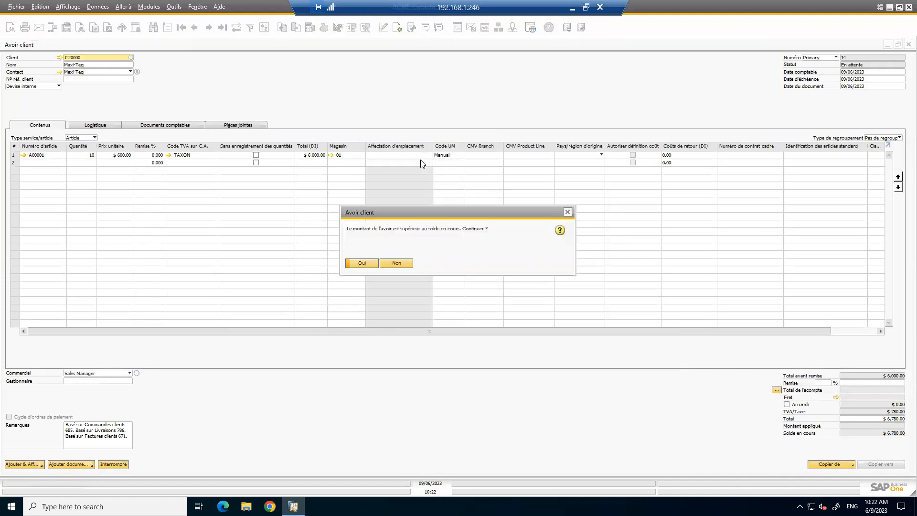
pyautogui.click(361, 264)
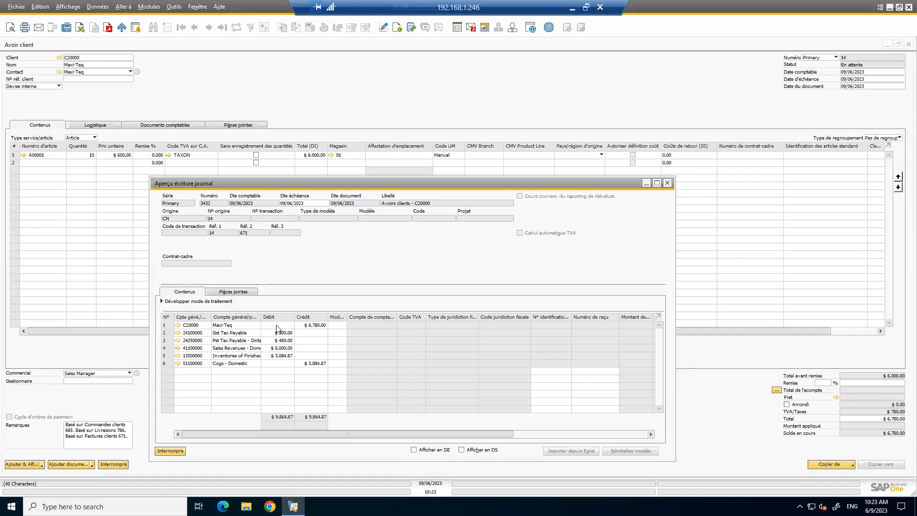
pyautogui.click(667, 183)
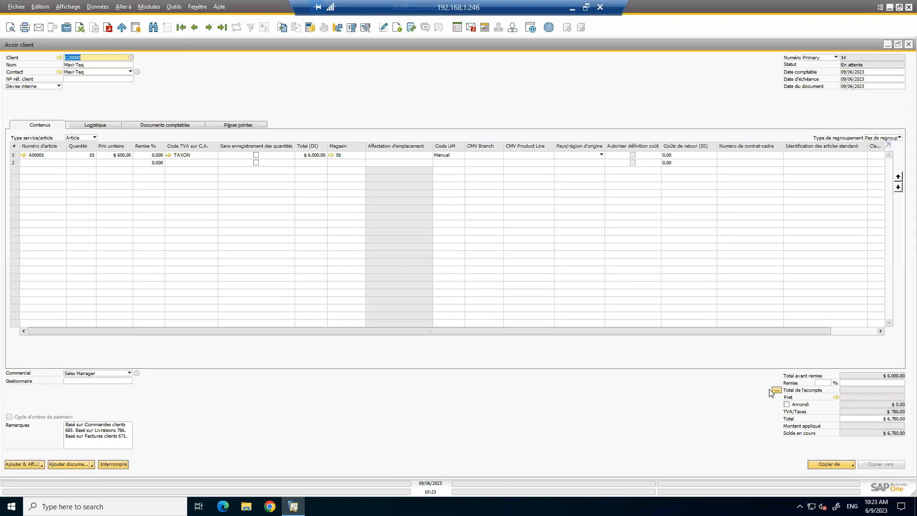
# - Add the customer credit memo with the add-and-view option, accepting both confirmations
pyautogui.click(28, 464)
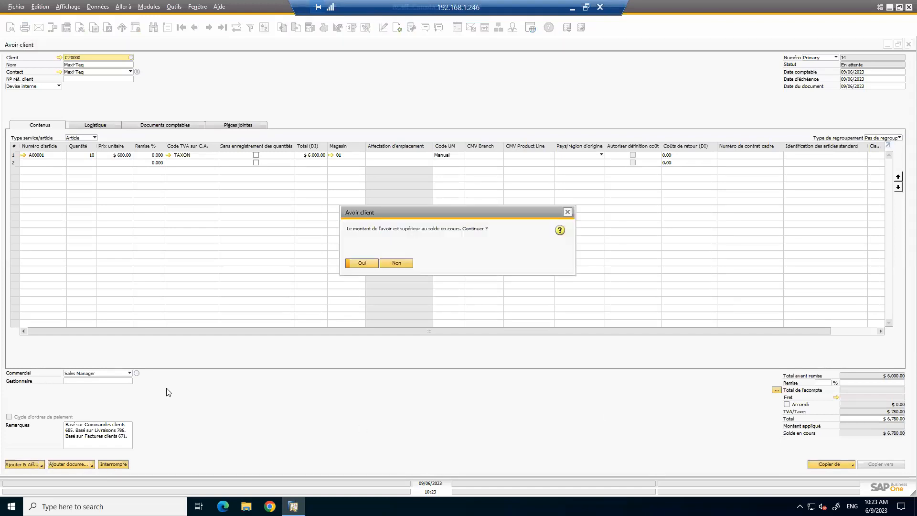
pyautogui.click(362, 265)
pyautogui.click(363, 265)
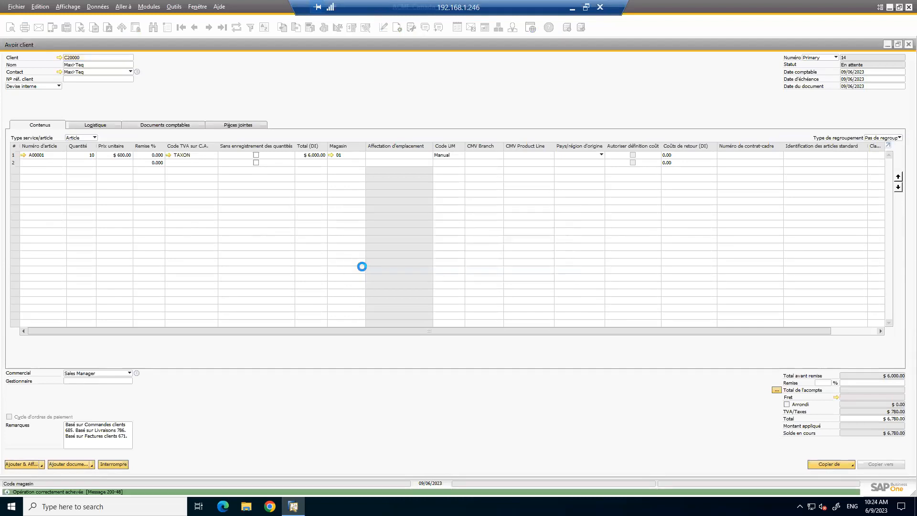
pyautogui.click(59, 57)
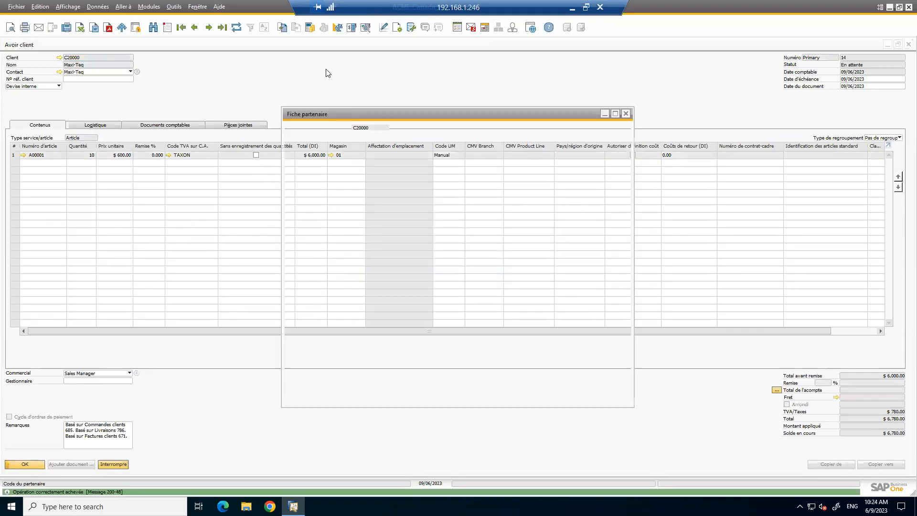
pyautogui.click(498, 136)
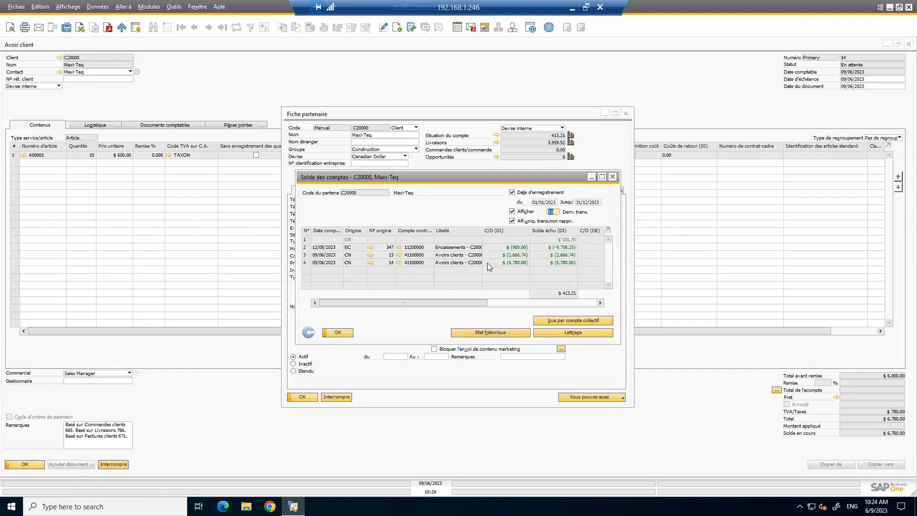
pyautogui.click(613, 177)
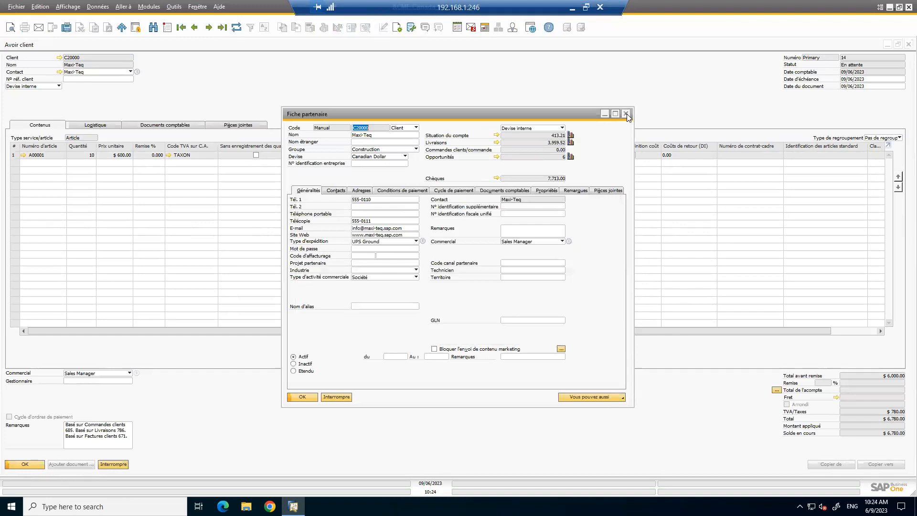
pyautogui.click(626, 114)
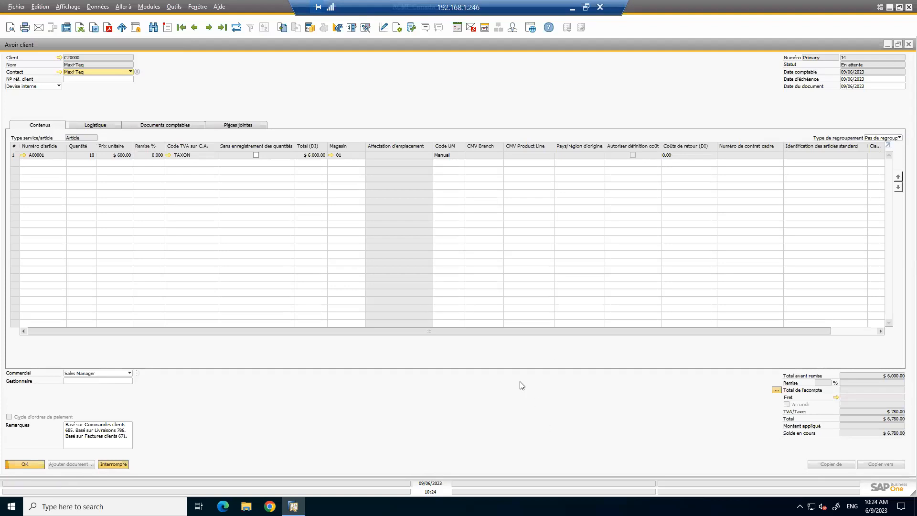
pyautogui.click(776, 390)
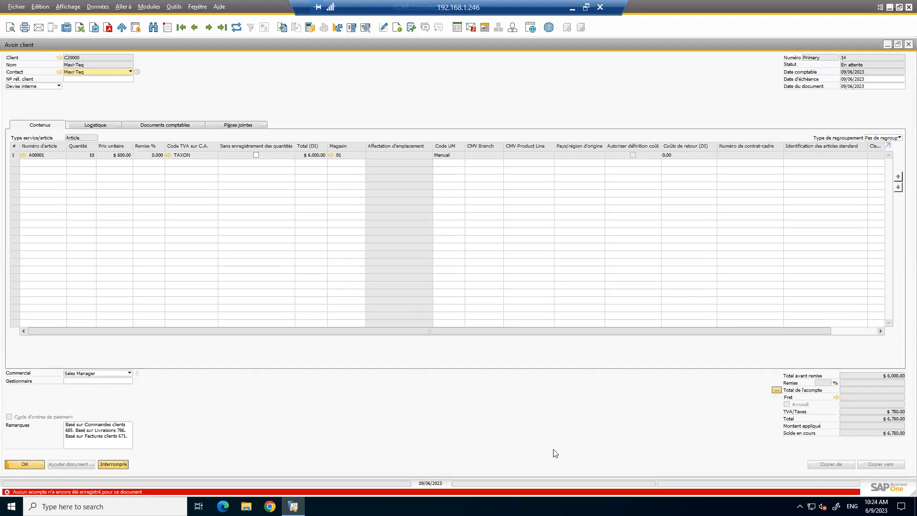